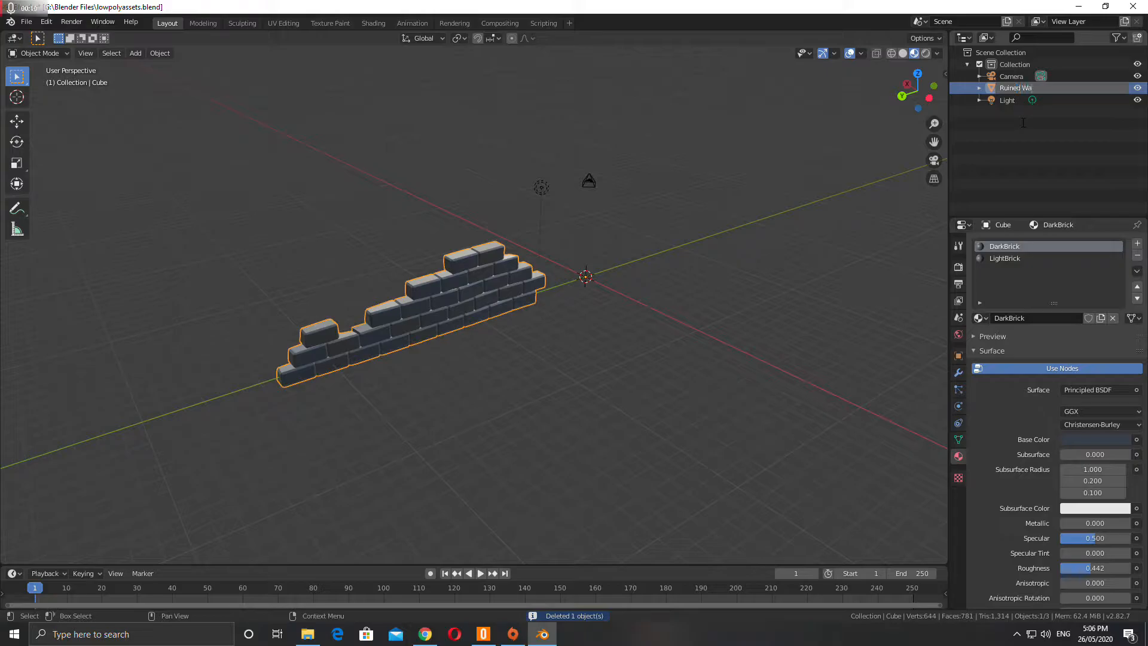
- Finish renaming the brick wall object as Ruined Wall 1 and hide it in the viewport
text(1)
key(Return)
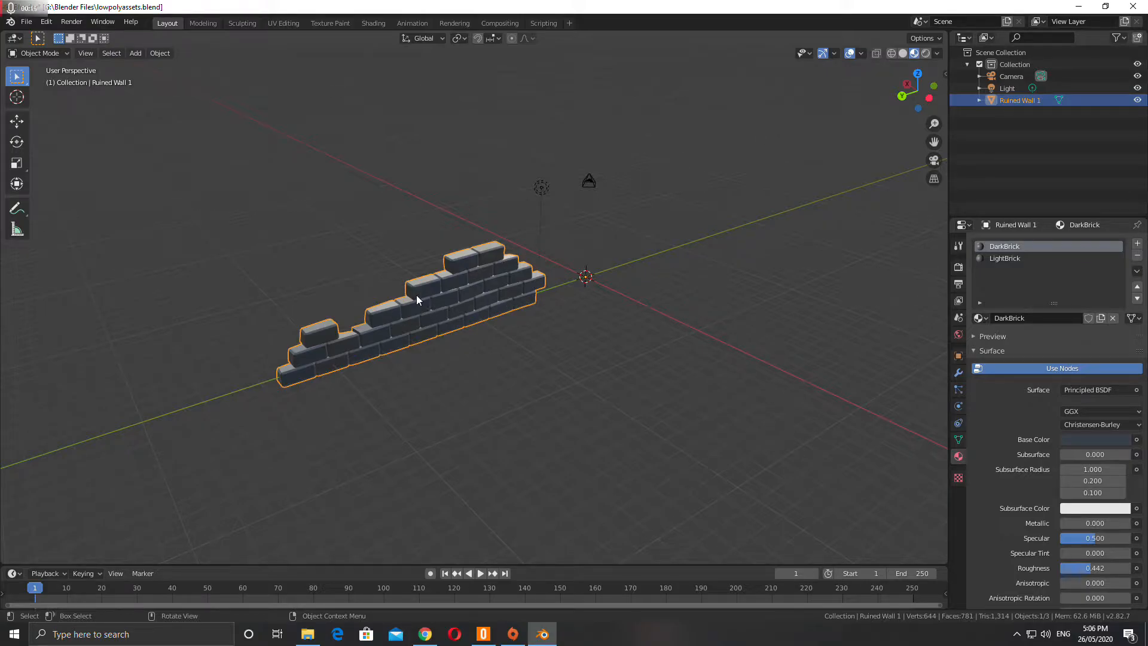
middle_drag(441, 307, 397, 304)
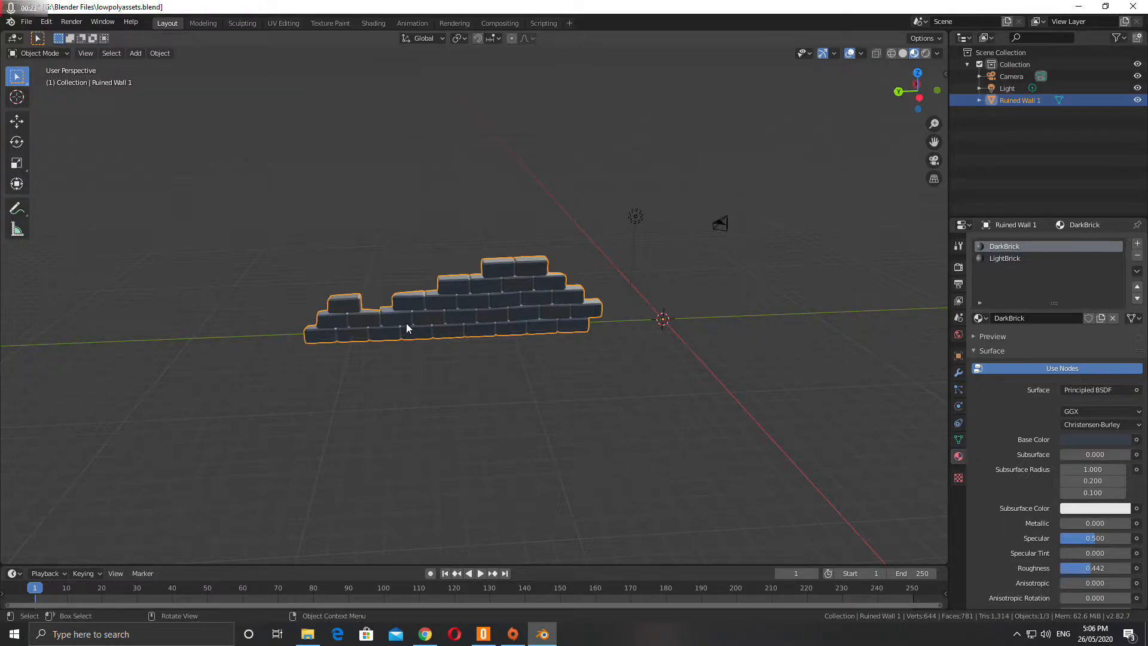
key(h)
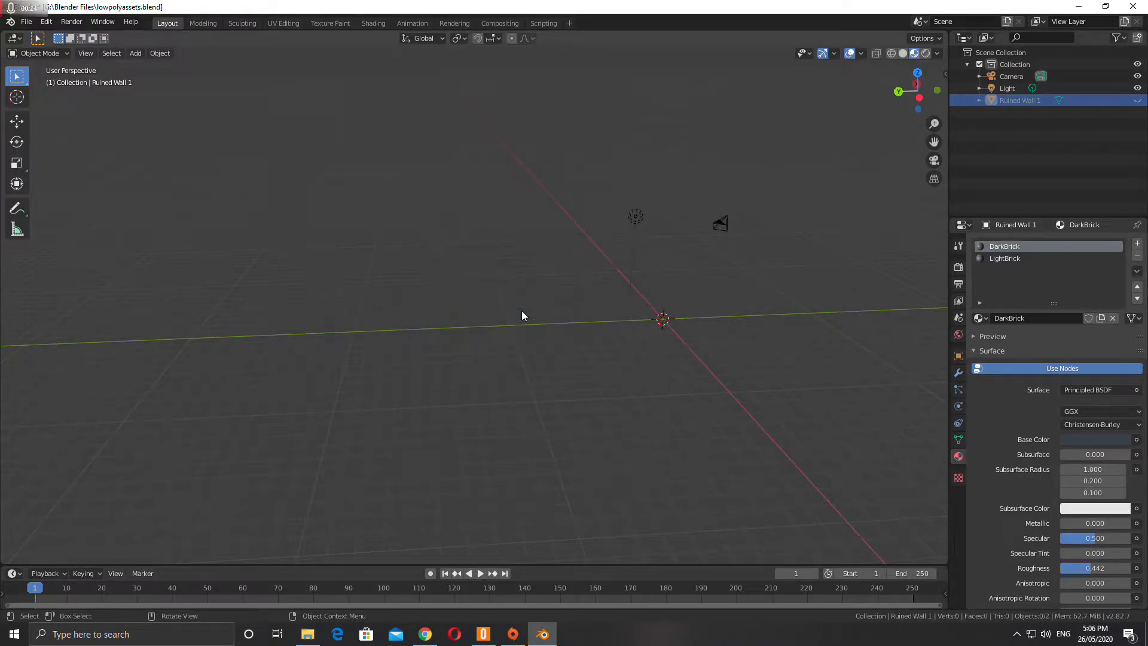
- Add a mesh cylinder at the world origin with 10 vertices, keeping the 1 m radius and 2 m depth
click(135, 52)
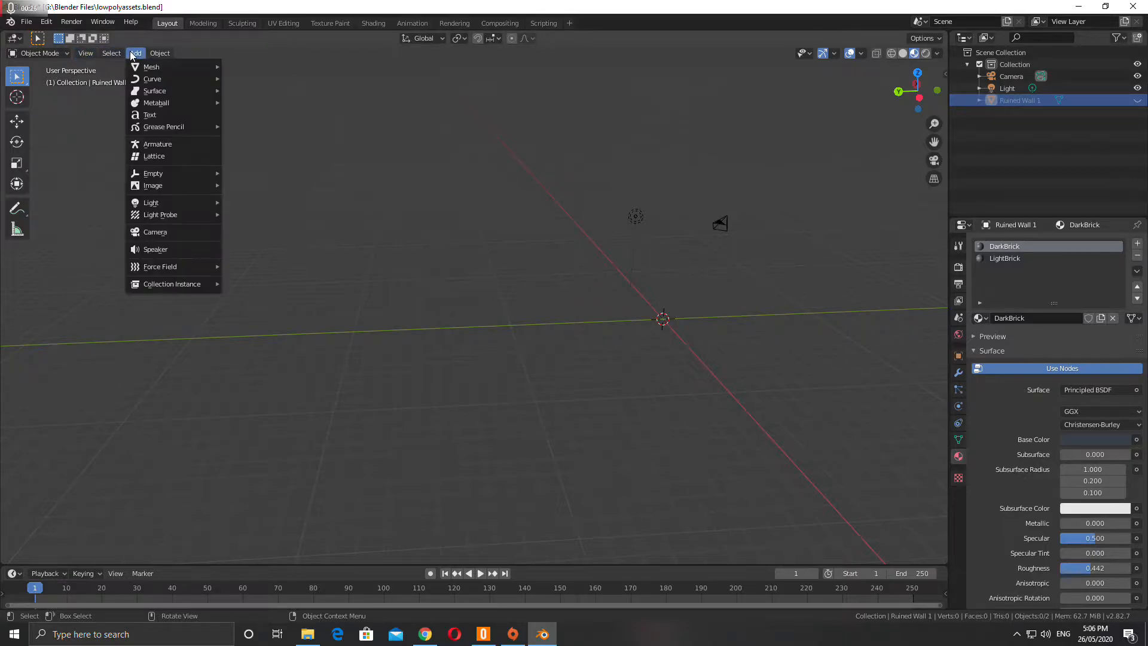
mouse_move(151, 67)
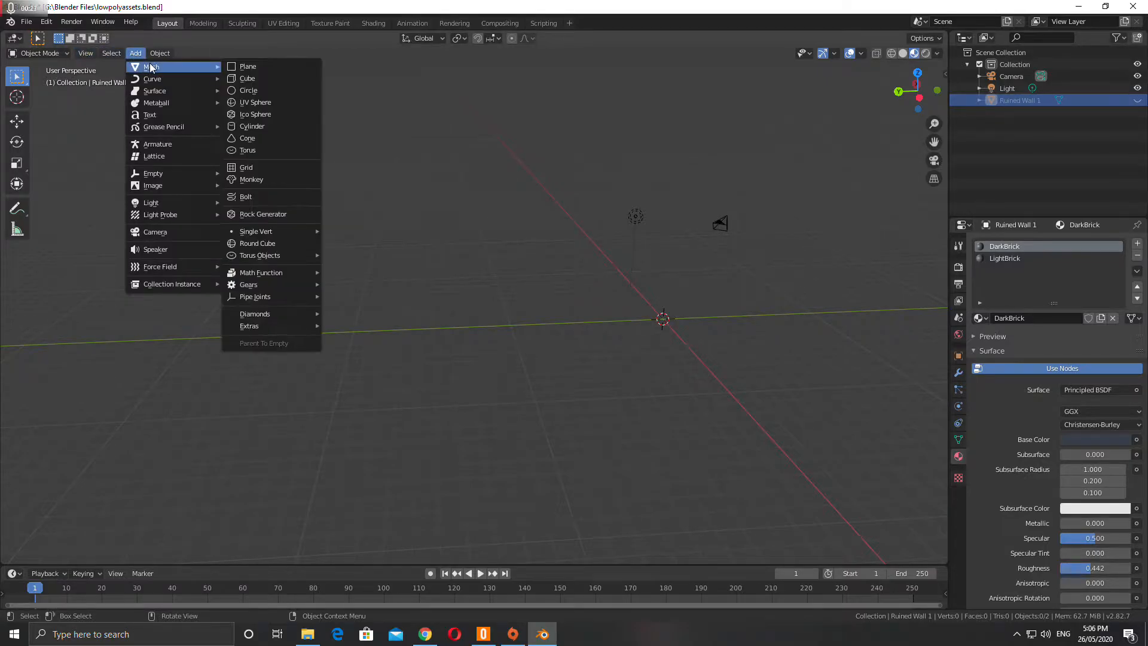
click(263, 128)
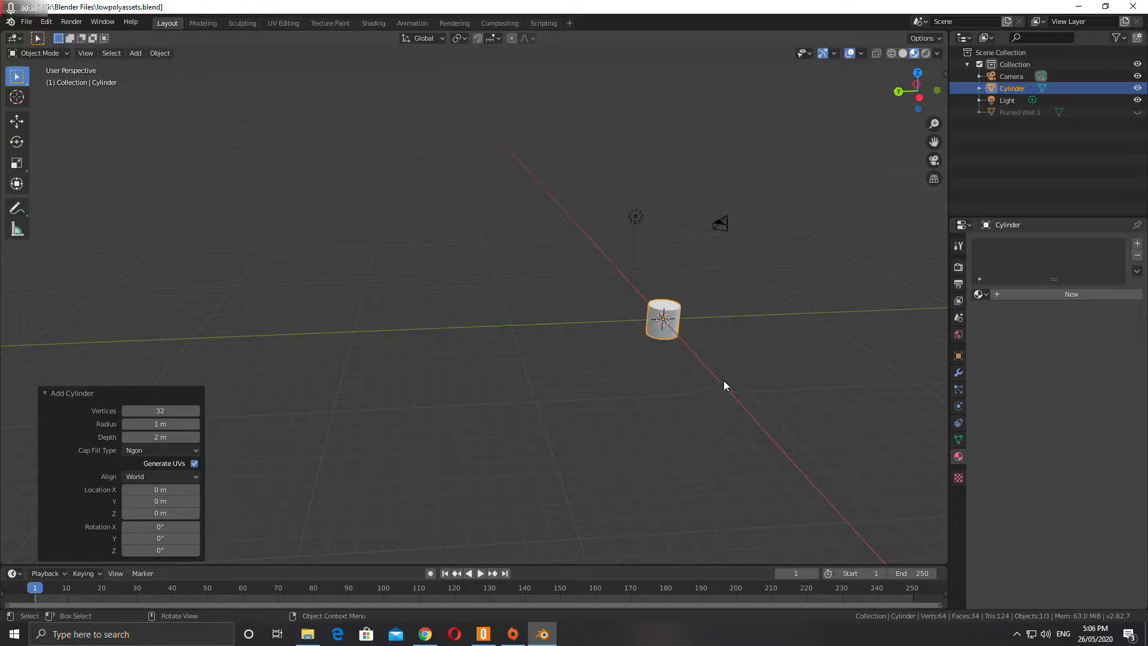
key(KP_Decimal)
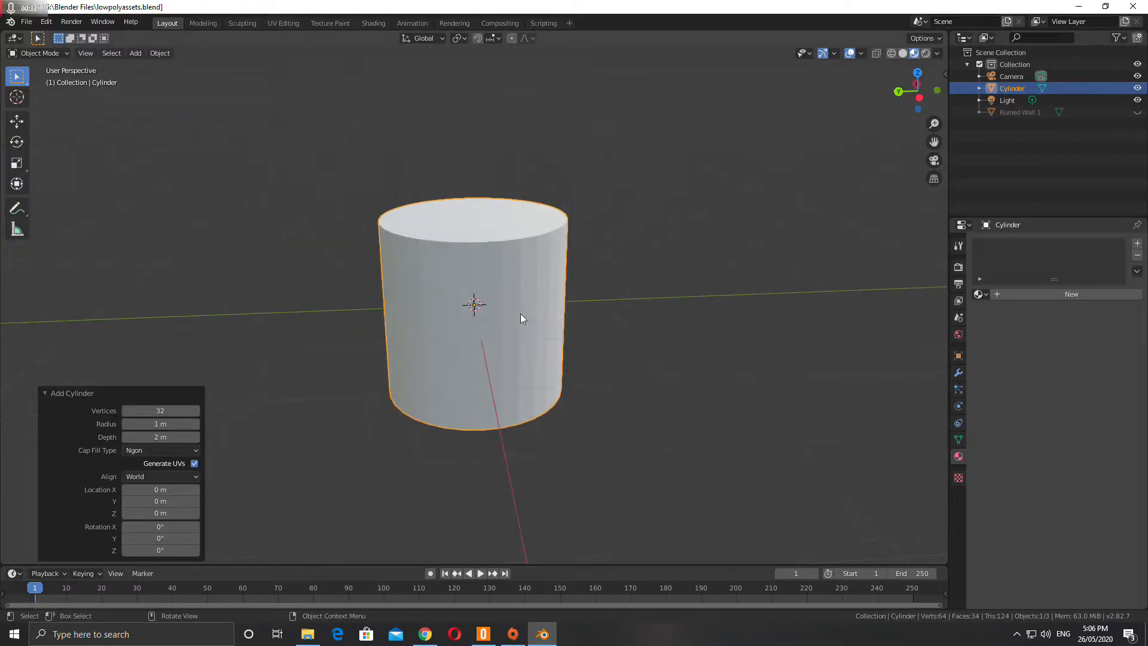
click(178, 410)
text(10)
key(Tab)
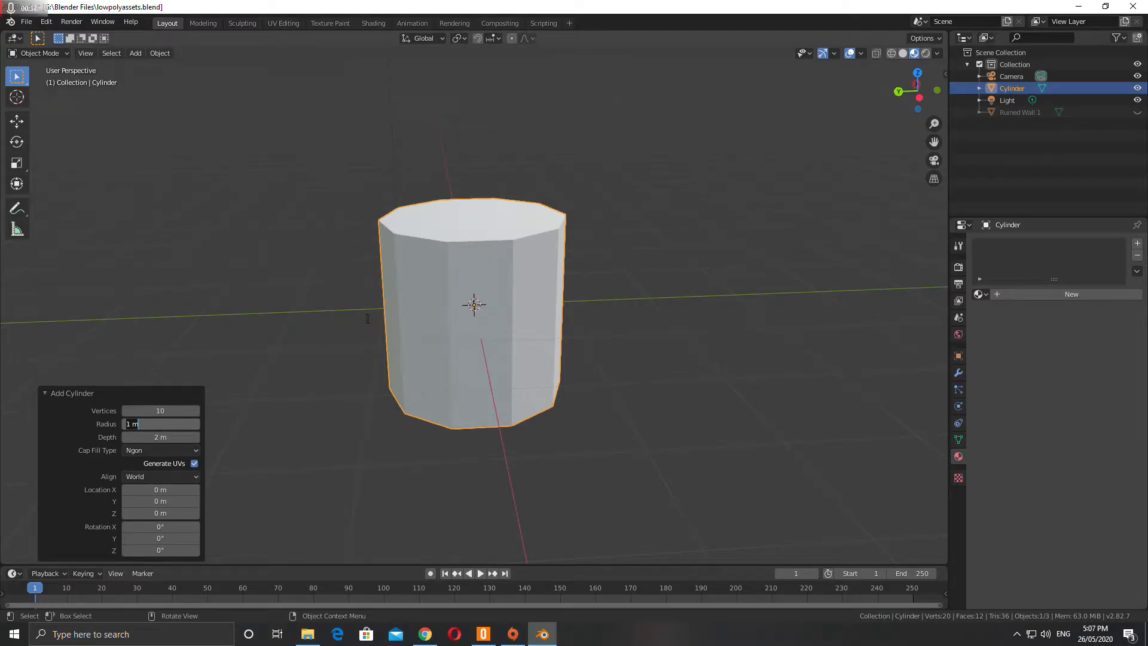
key(Return)
middle_drag(367, 318, 466, 339)
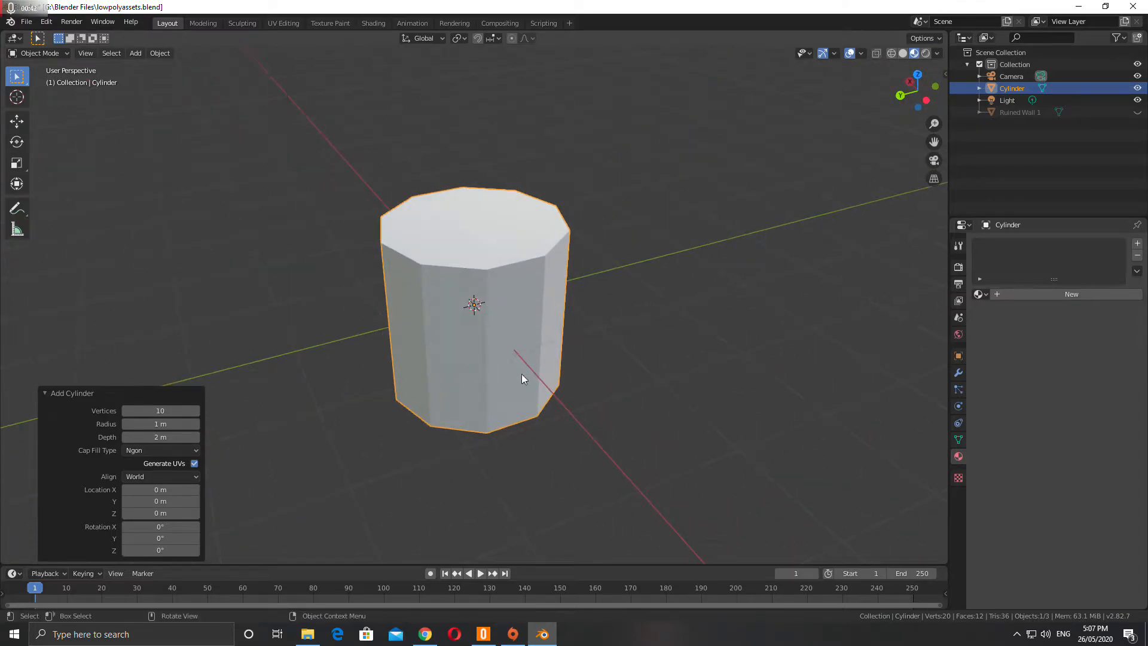
- Scale the whole cylinder mesh in Edit Mode along the Z axis by about 1.13
key(Tab)
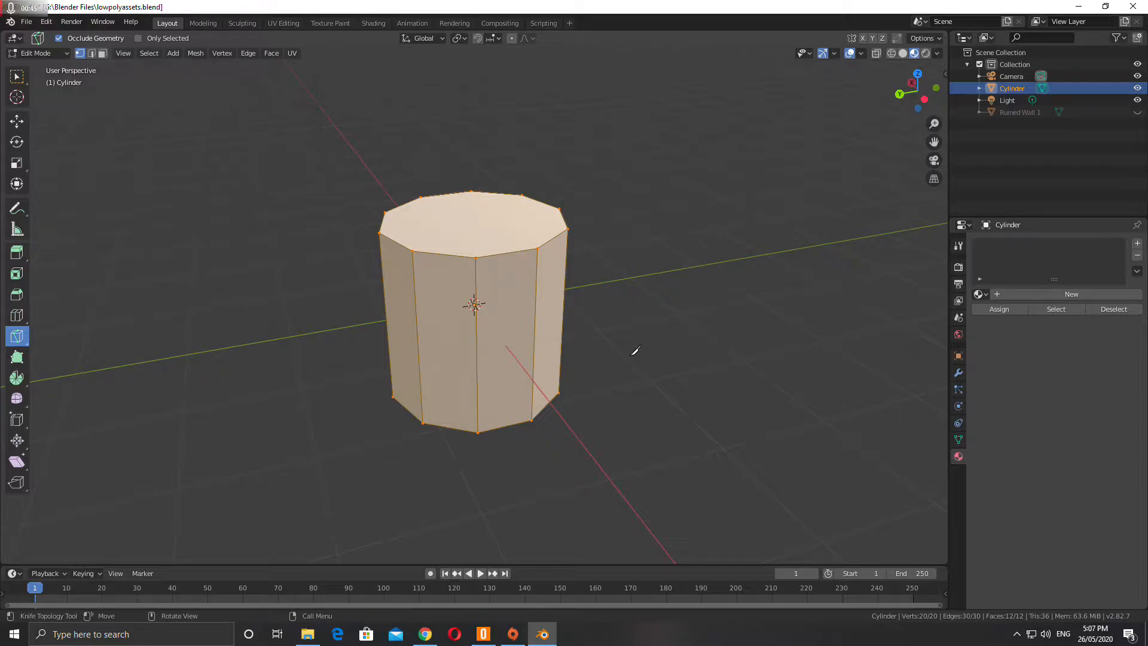
middle_drag(545, 297, 601, 322)
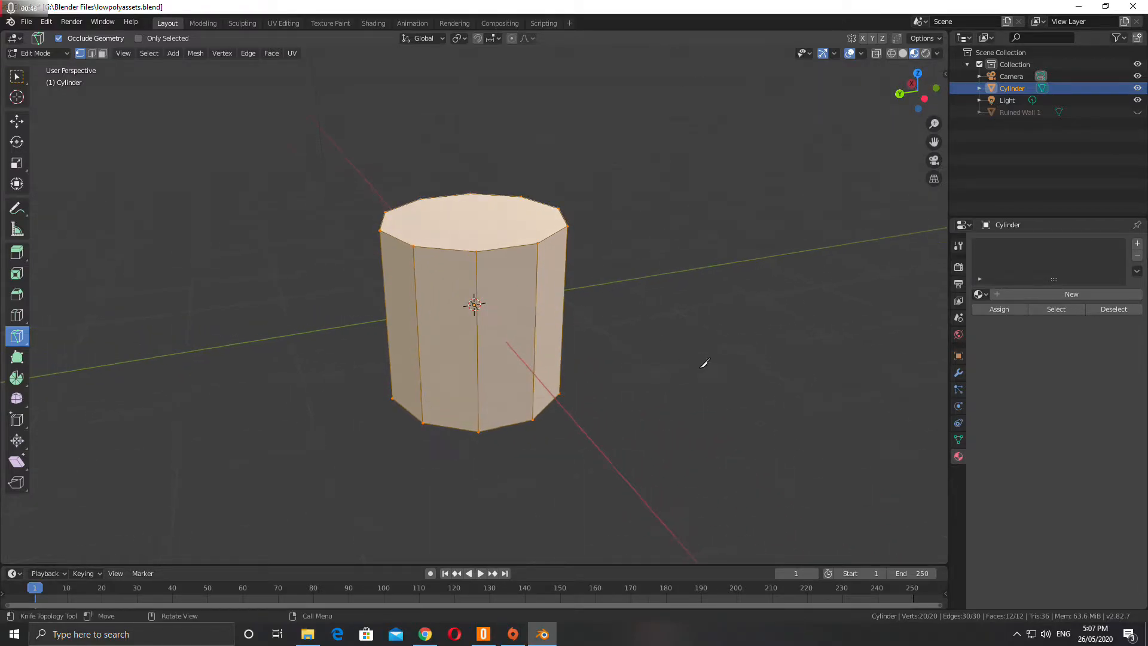
key(s)
key(z)
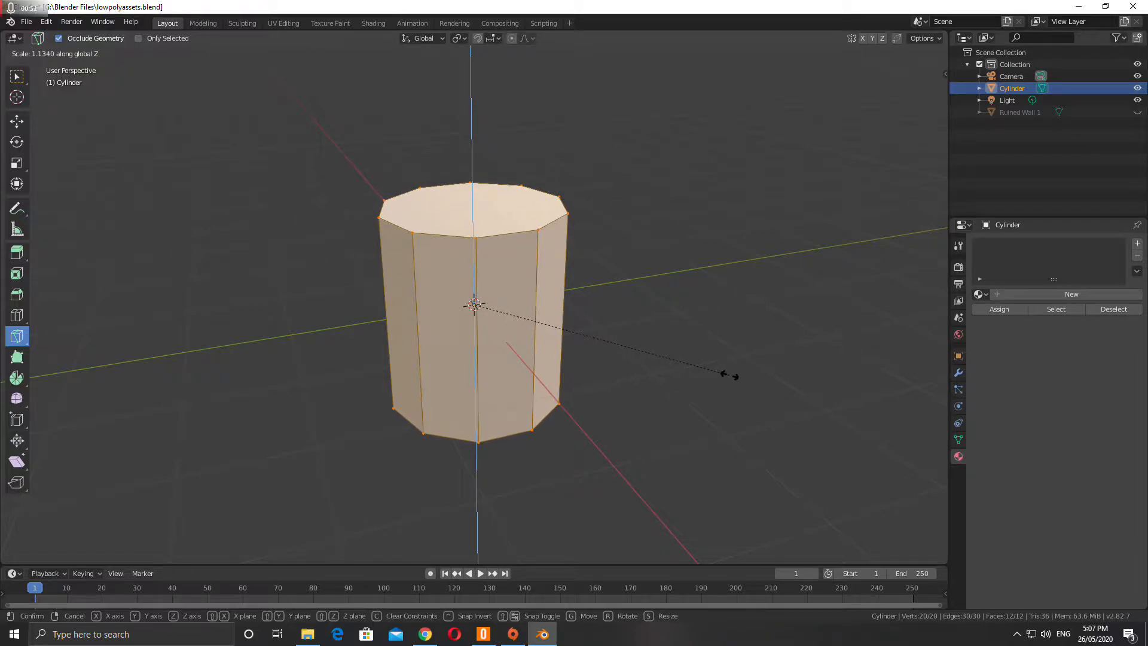
click(729, 375)
middle_drag(456, 266, 473, 282)
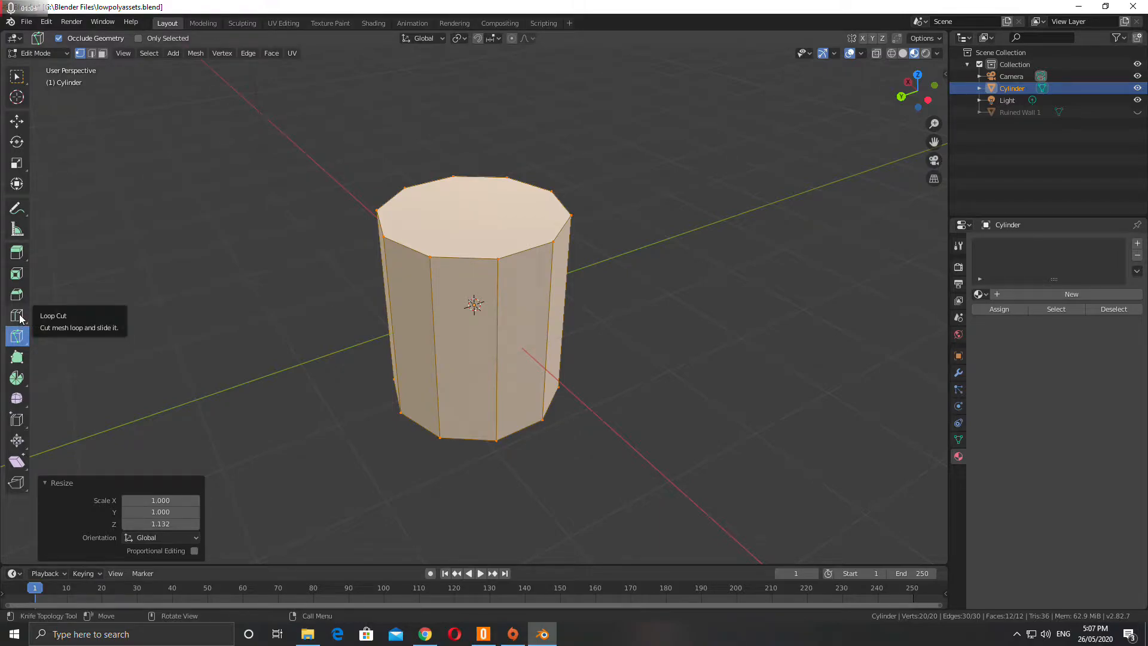
- Cut two evenly spaced horizontal edge loops around the cylinder's side without sliding them
key(ctrl+r)
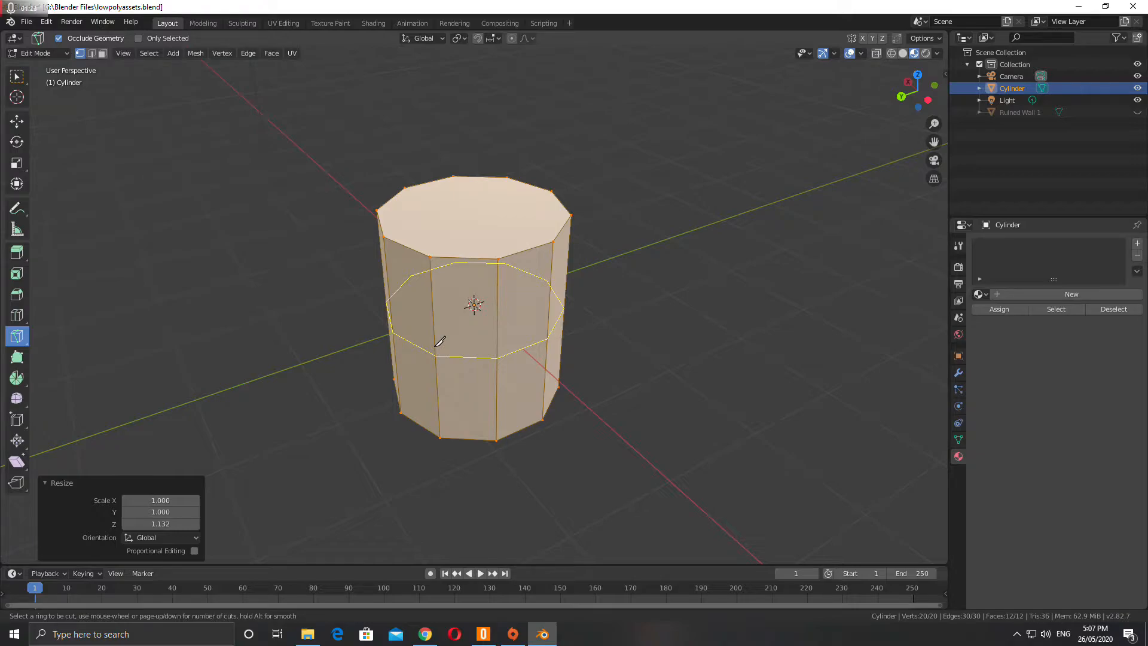
scroll(440, 341, up, 1)
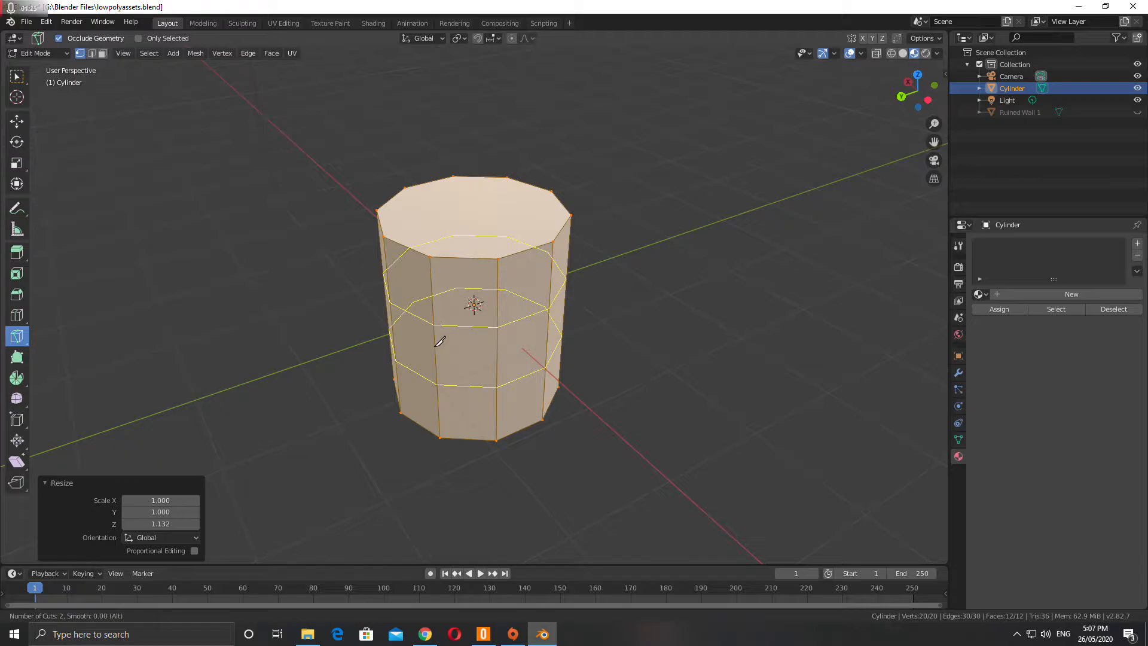
scroll(440, 341, up, 1)
scroll(440, 341, down, 1)
click(440, 341)
right_click(440, 341)
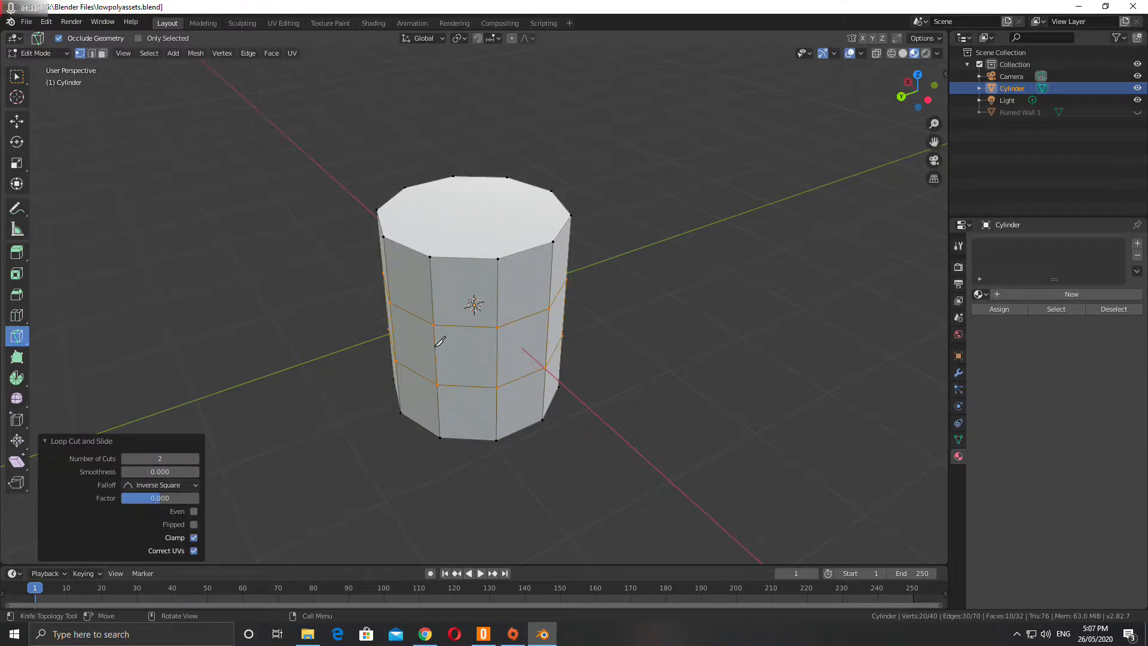
- Scale the two middle edge loops outward by about 1.2 in X and Y only, forming a barrel bulge
middle_drag(525, 411, 507, 367)
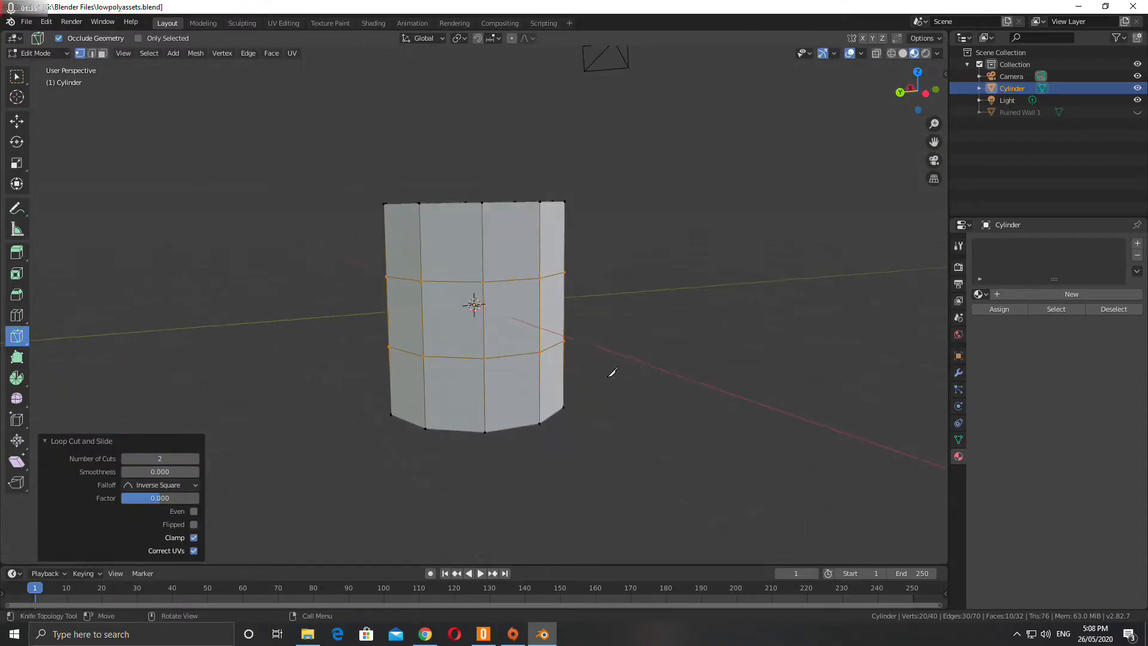
key(s)
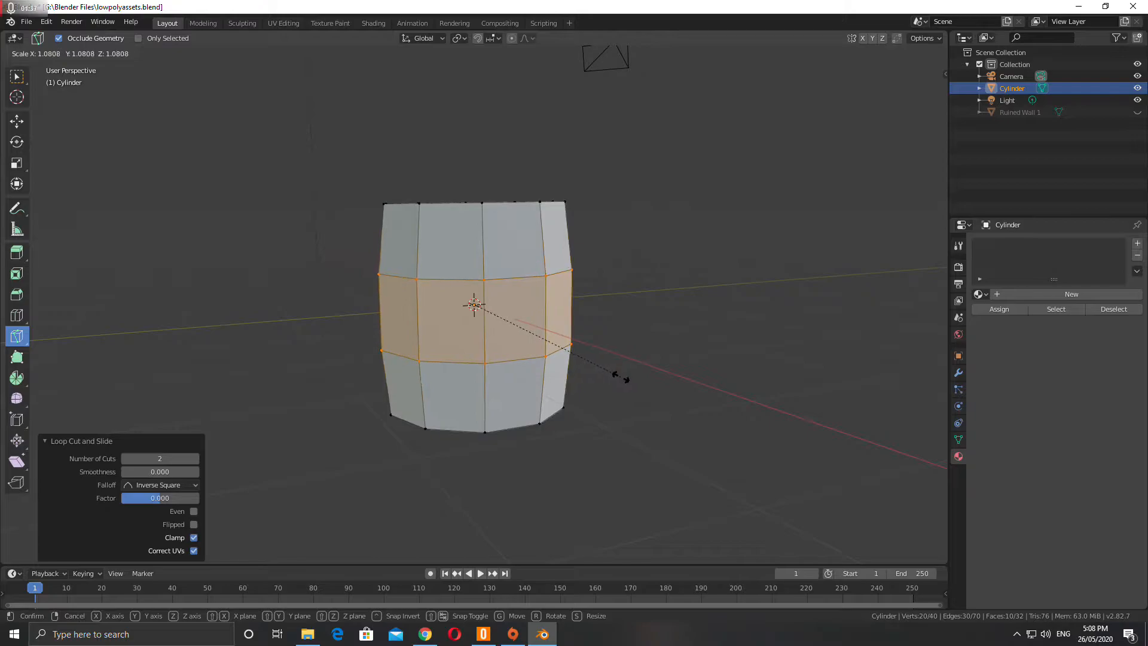
key(shift+z)
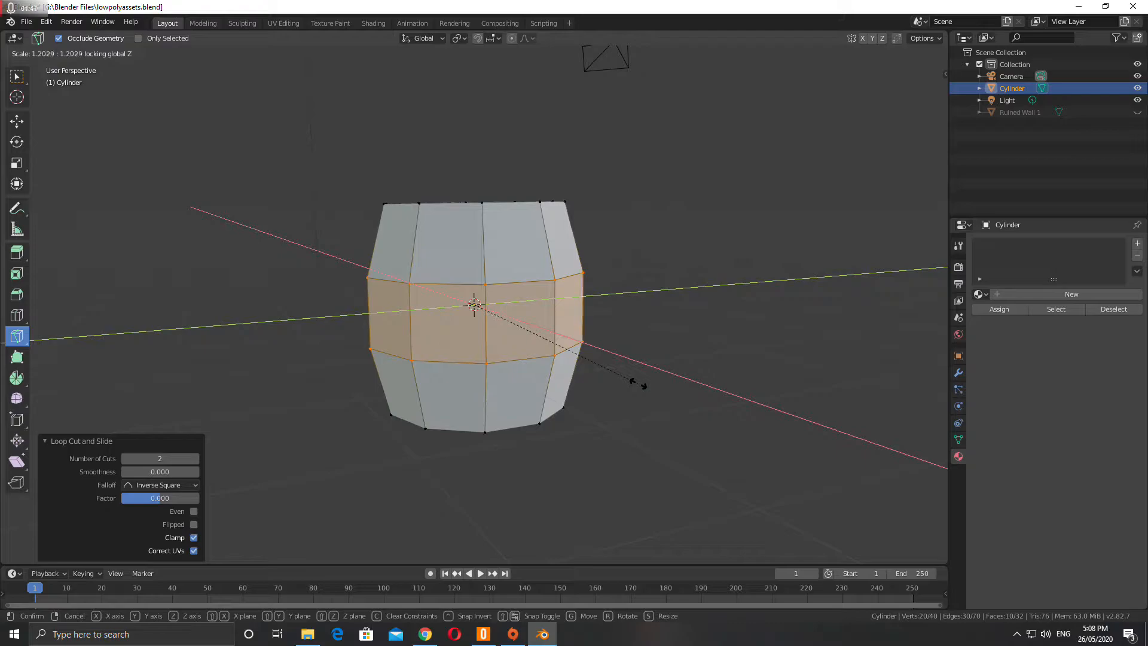
click(639, 382)
middle_drag(558, 340, 525, 399)
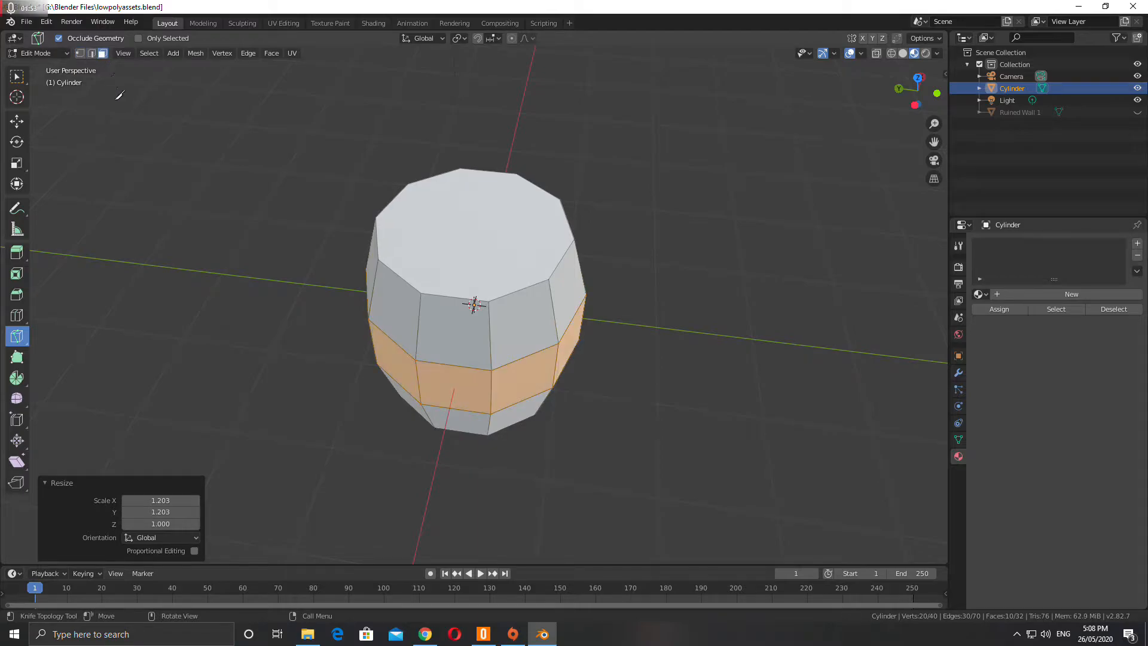
key(k)
click(469, 241)
click(480, 282)
key(Escape)
- Switch to the box selection tool and select the barrel's top face
click(14, 82)
click(473, 230)
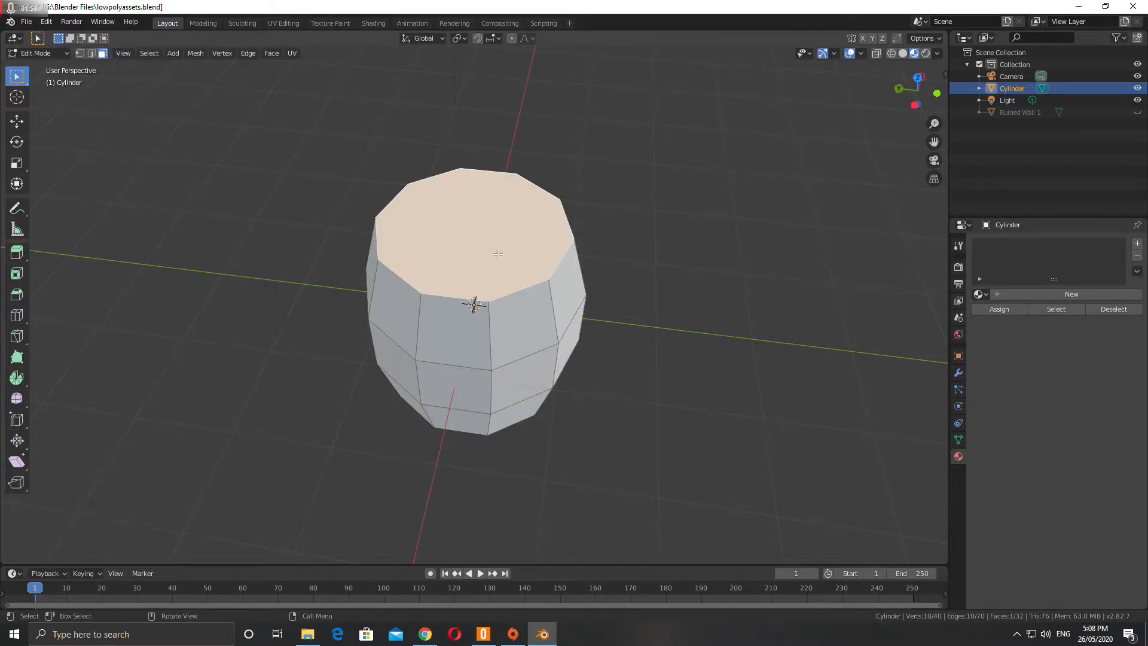
middle_drag(504, 279, 584, 310)
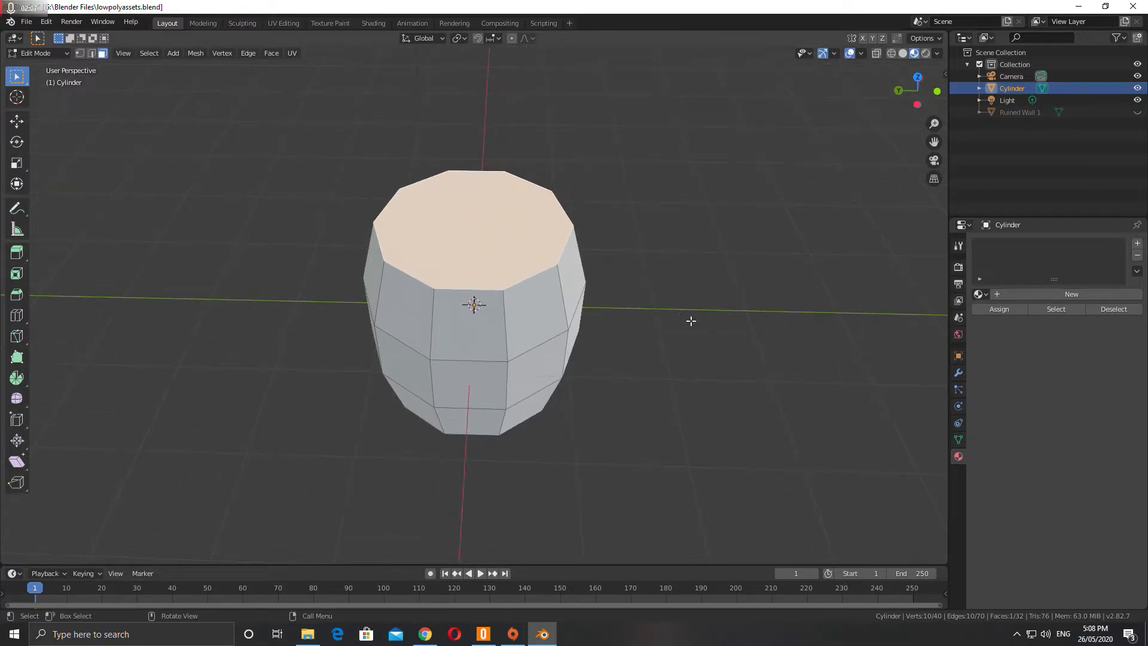
key(i)
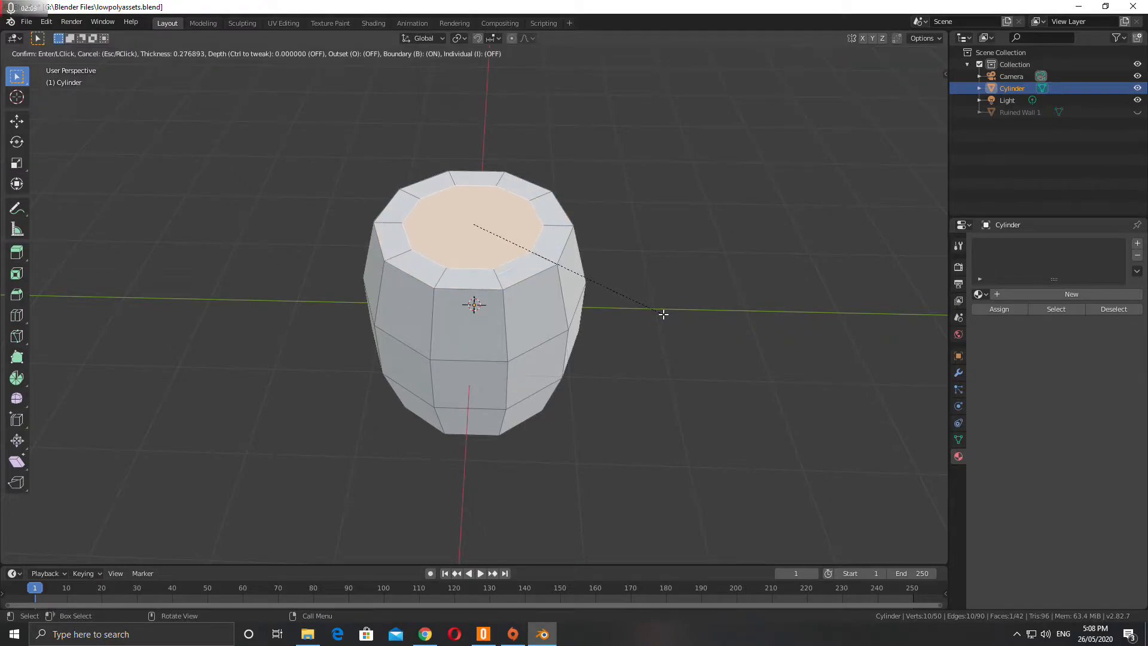
right_click(663, 315)
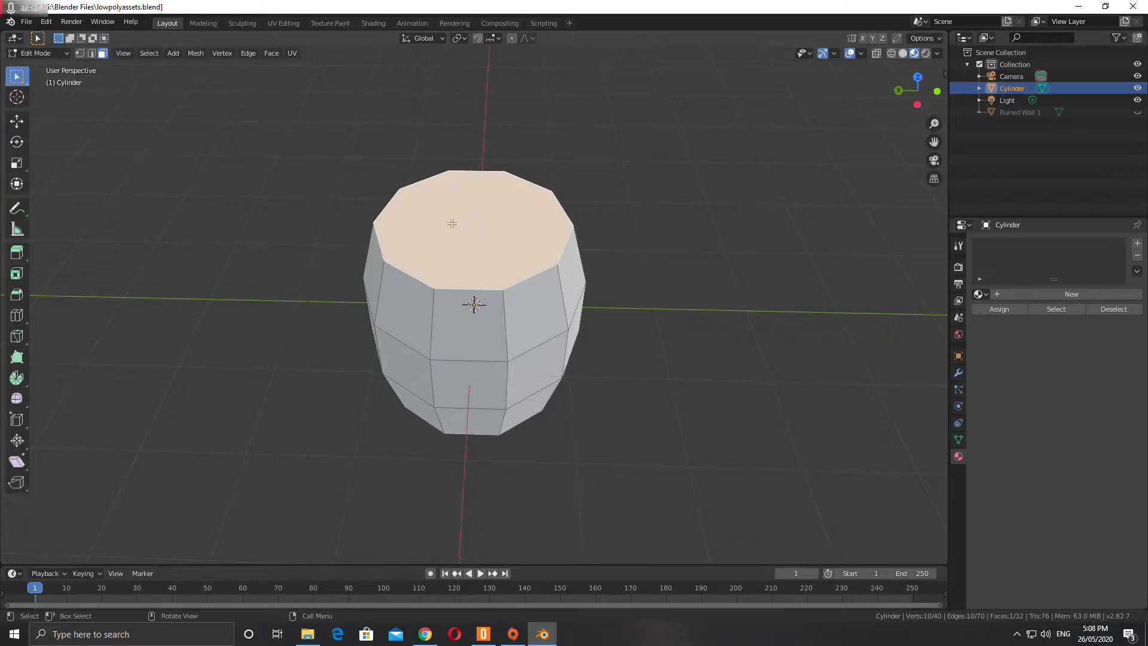
key(i)
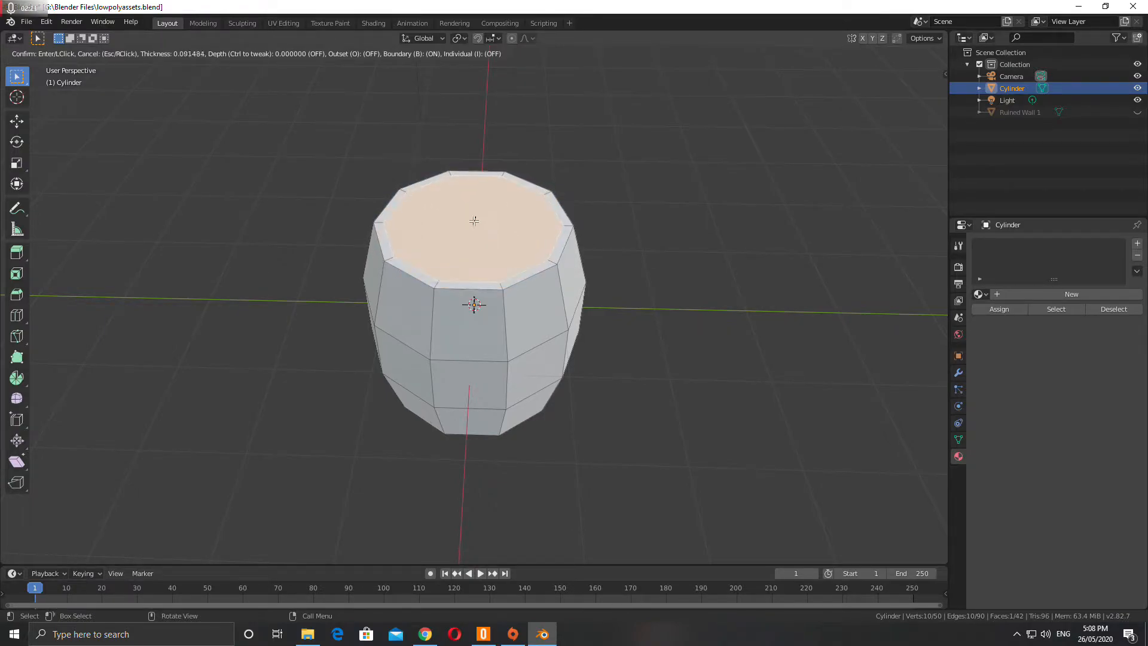
key(Escape)
- Inset the barrel's top face by about 0.15 m and extrude it about 0.19 m inward
key(i)
click(740, 285)
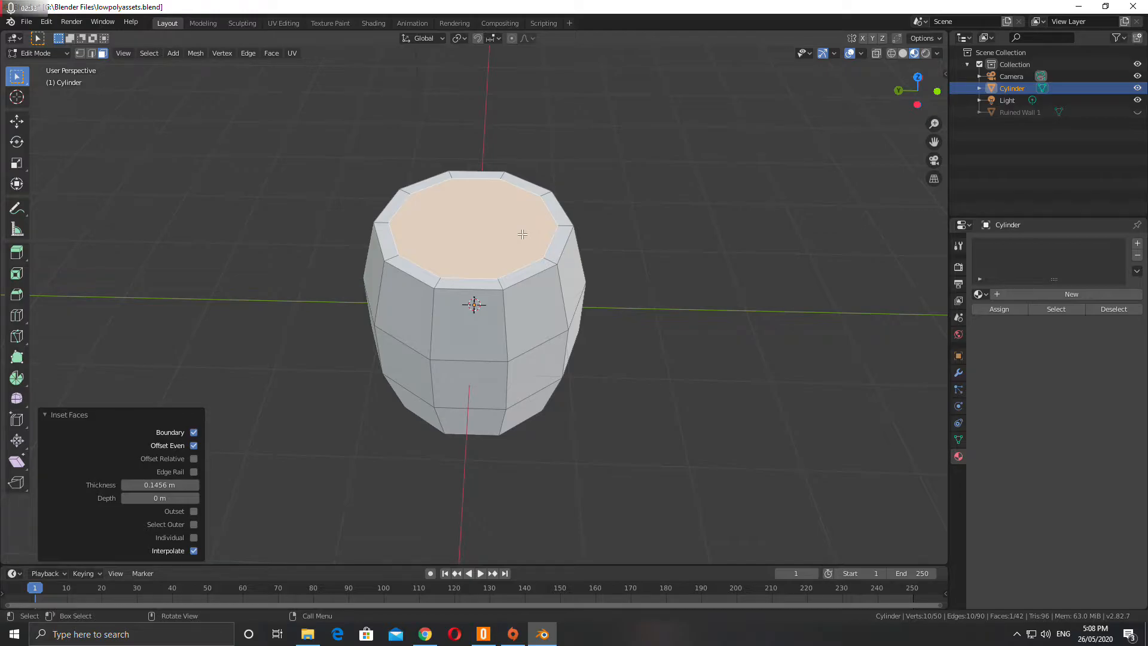
key(e)
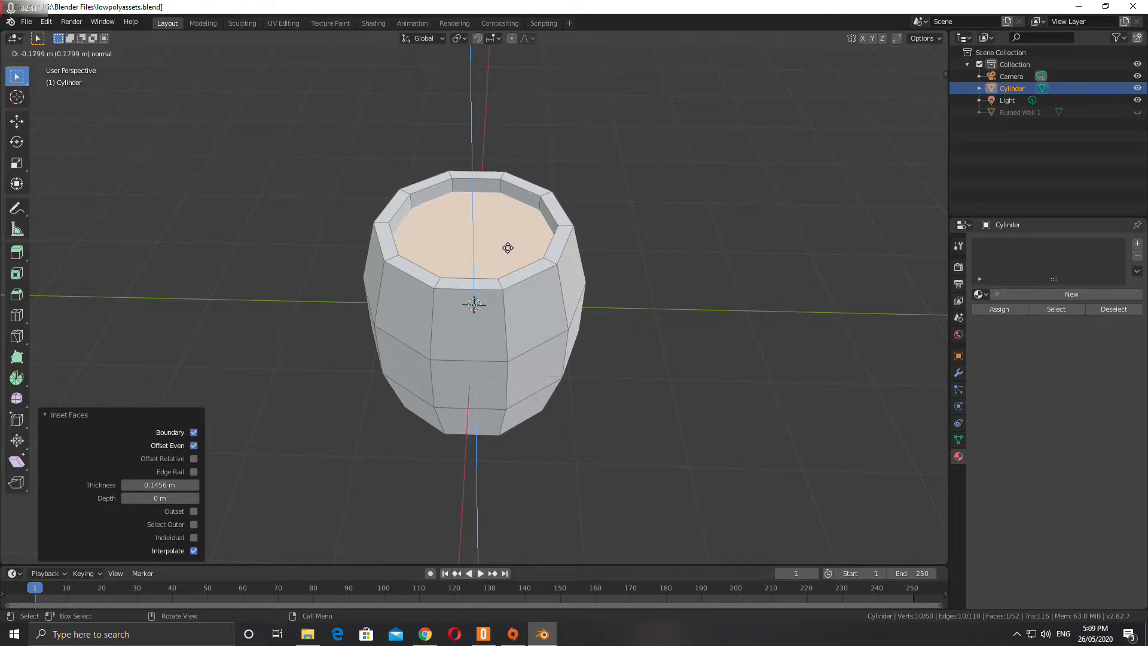
click(508, 249)
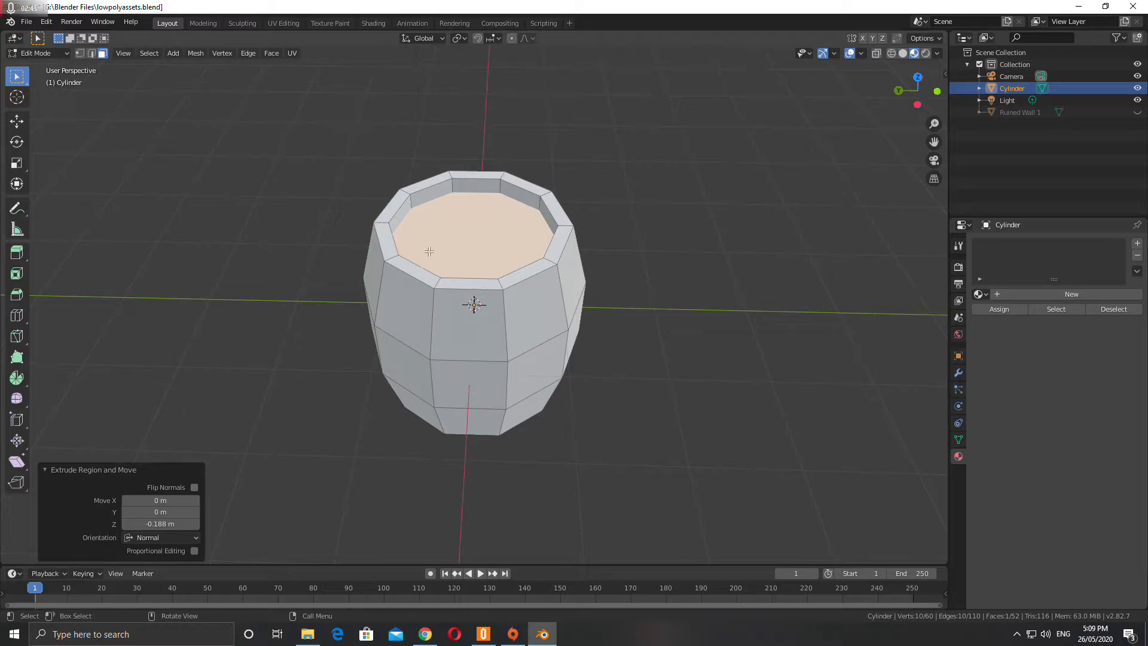
- Undo the extrusion and inset of the barrel's top face
middle_drag(461, 247, 482, 296)
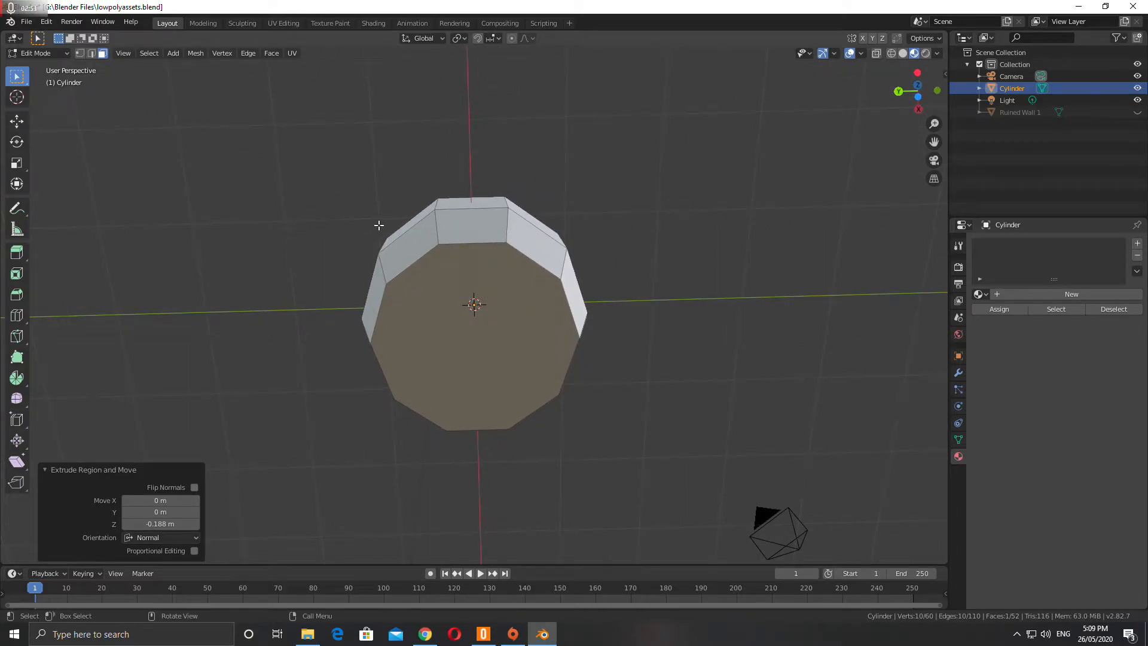
middle_drag(316, 228, 329, 171)
key(ctrl+z)
- Add the barrel's bottom face to the selection and inset both end faces together to form narrow rims
shift+click(502, 301)
middle_drag(500, 240, 673, 464)
key(i)
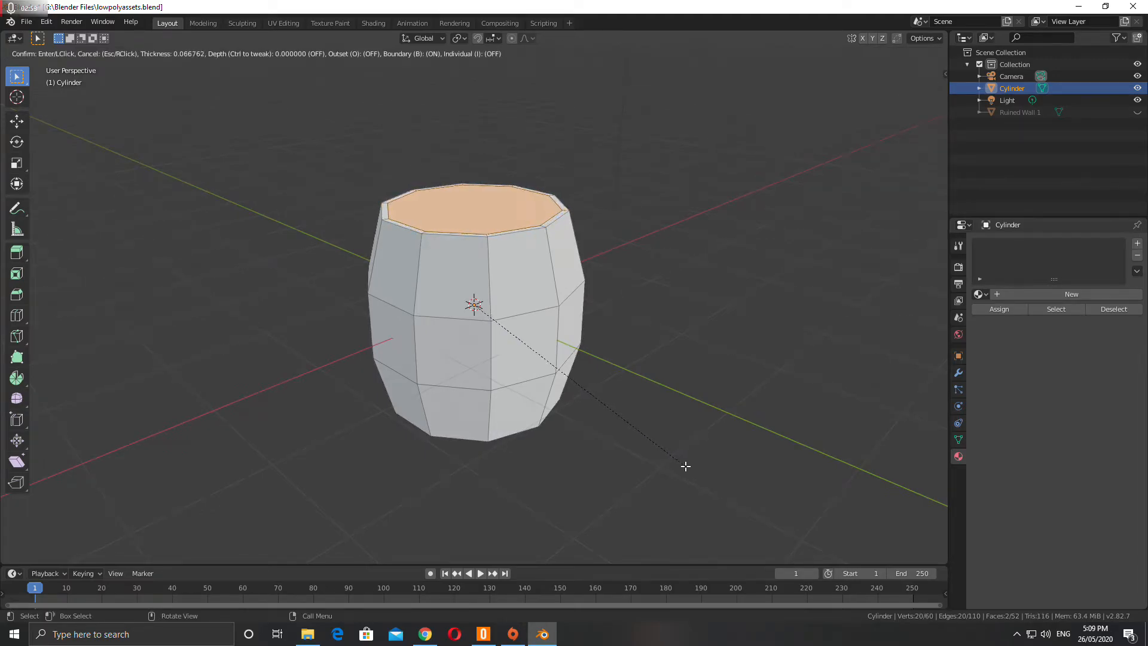
click(678, 464)
- Select only the inset top face and extrude it about 0.19 m down into the barrel
middle_drag(499, 427, 497, 460)
click(453, 266)
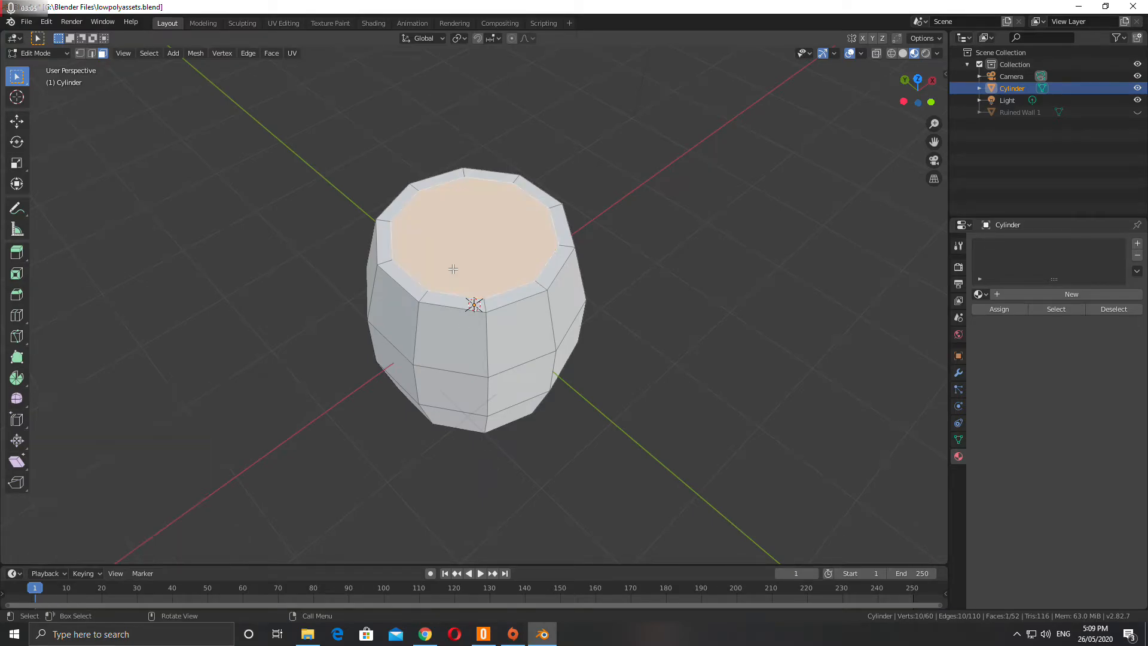
middle_drag(466, 281, 462, 248)
key(e)
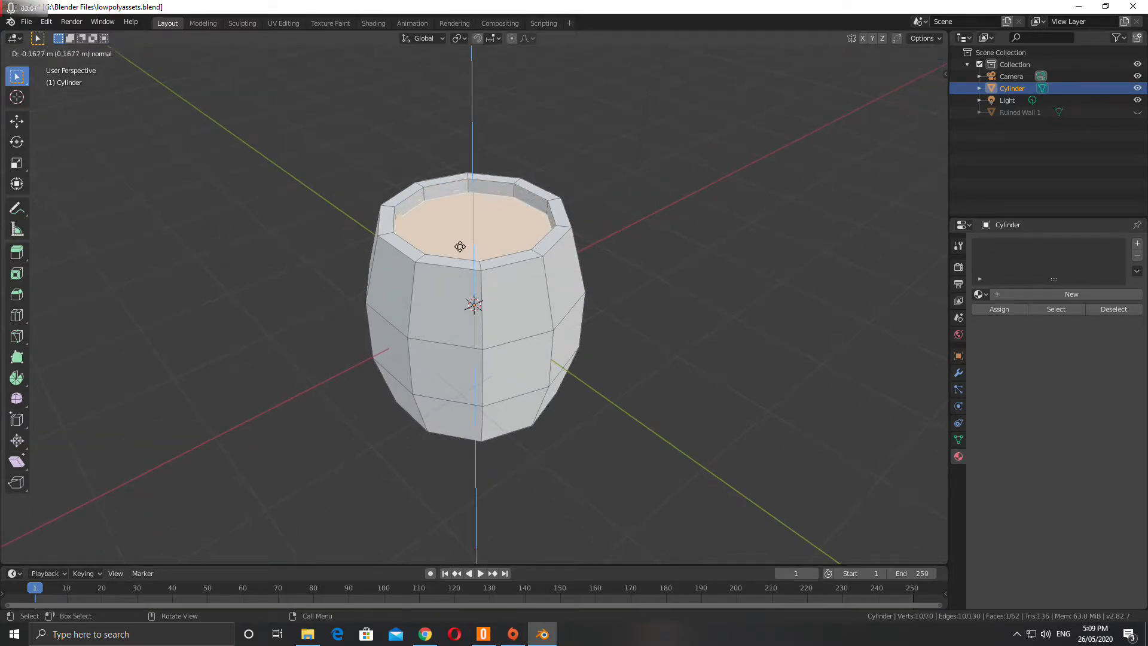
click(461, 248)
- Select the inset bottom face and extrude it about 0.18 m inward to recess the barrel's base
middle_drag(456, 437, 473, 337)
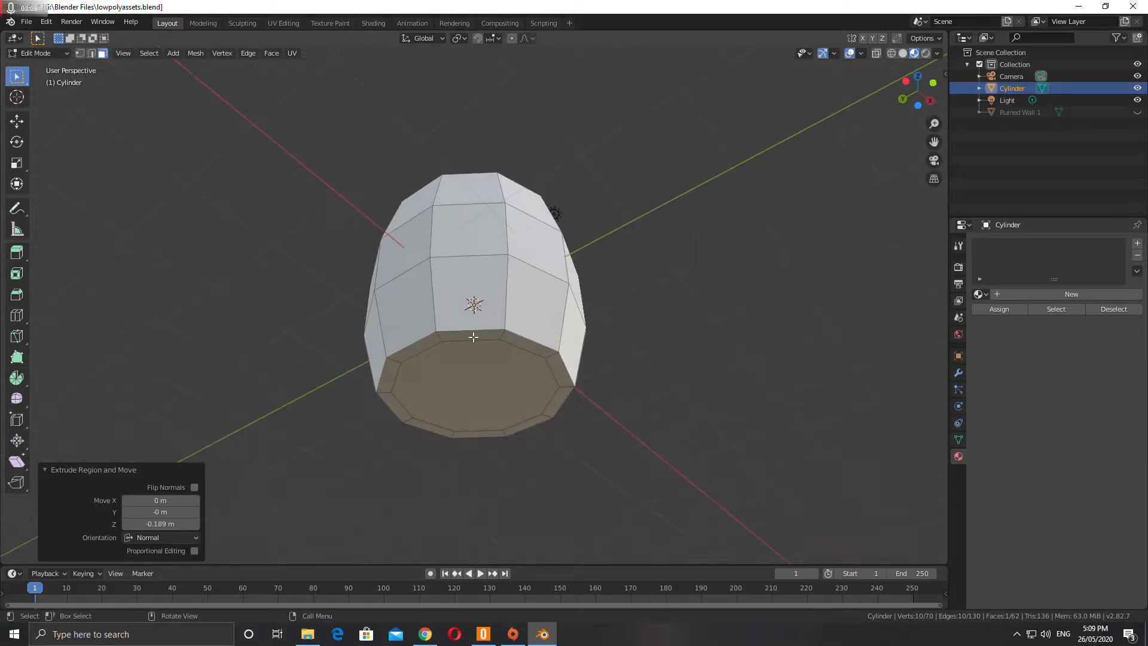
click(473, 375)
key(e)
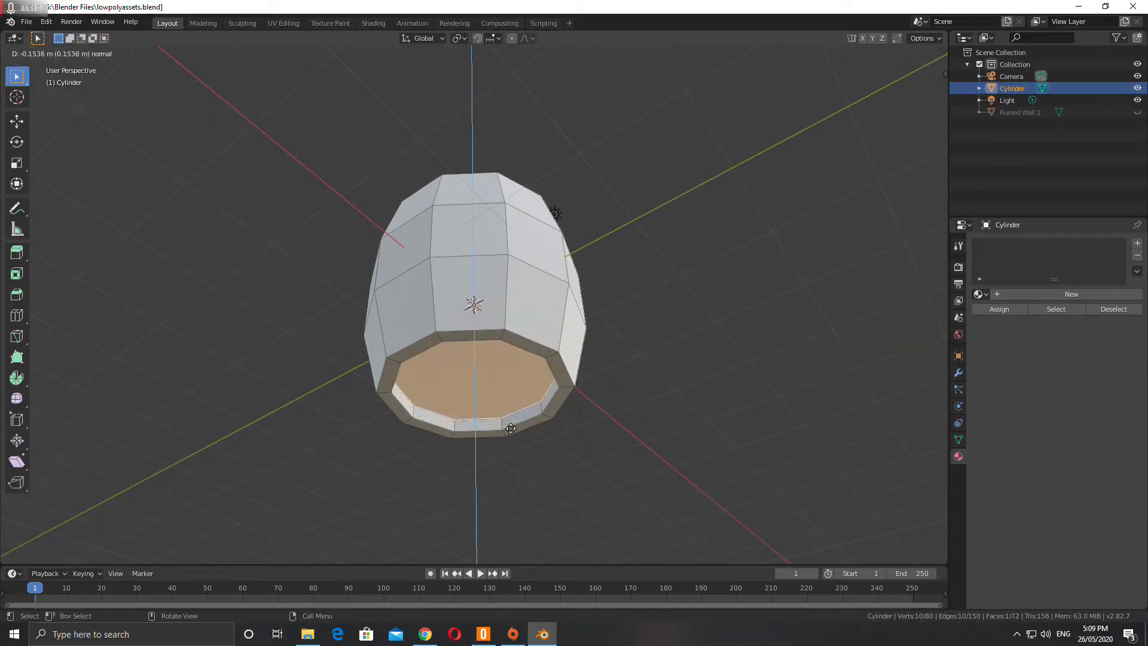
click(511, 427)
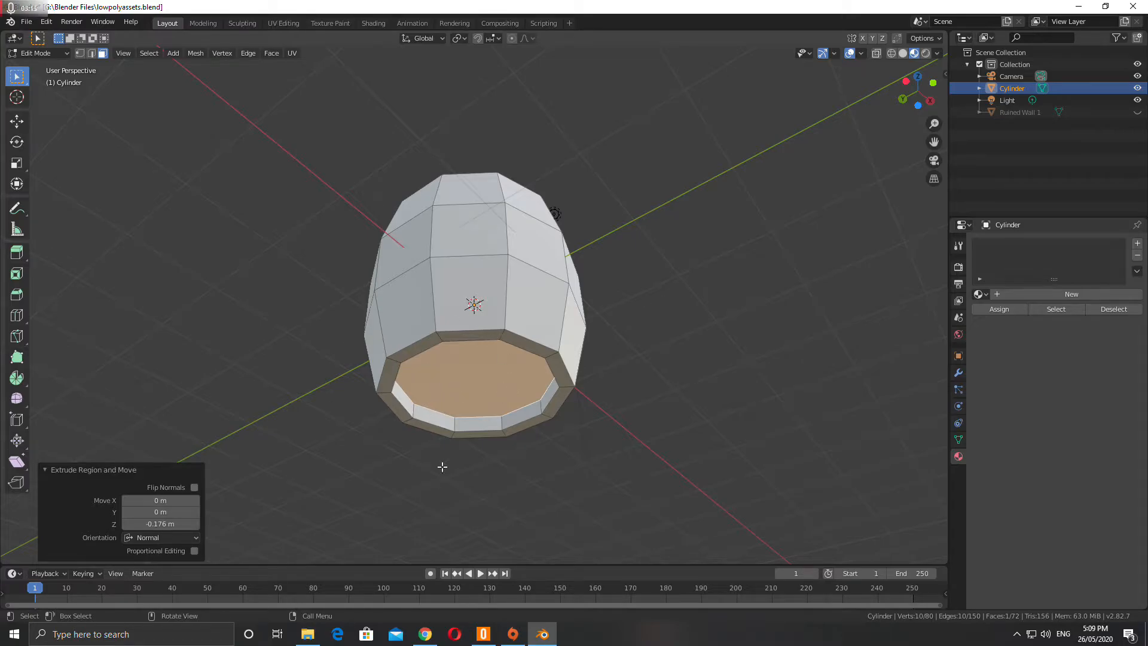
- Add a cylinder with 6 vertices inside the barrel mesh
middle_drag(495, 282, 552, 355)
key(Tab)
middle_drag(406, 283, 482, 210)
key(Tab)
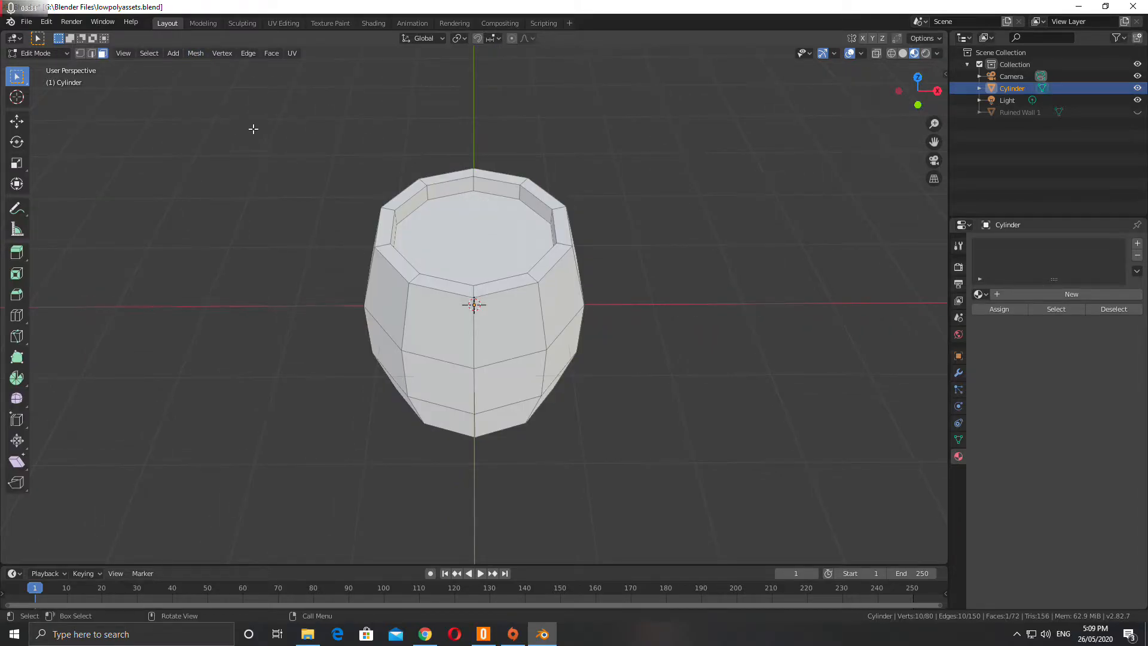
click(174, 53)
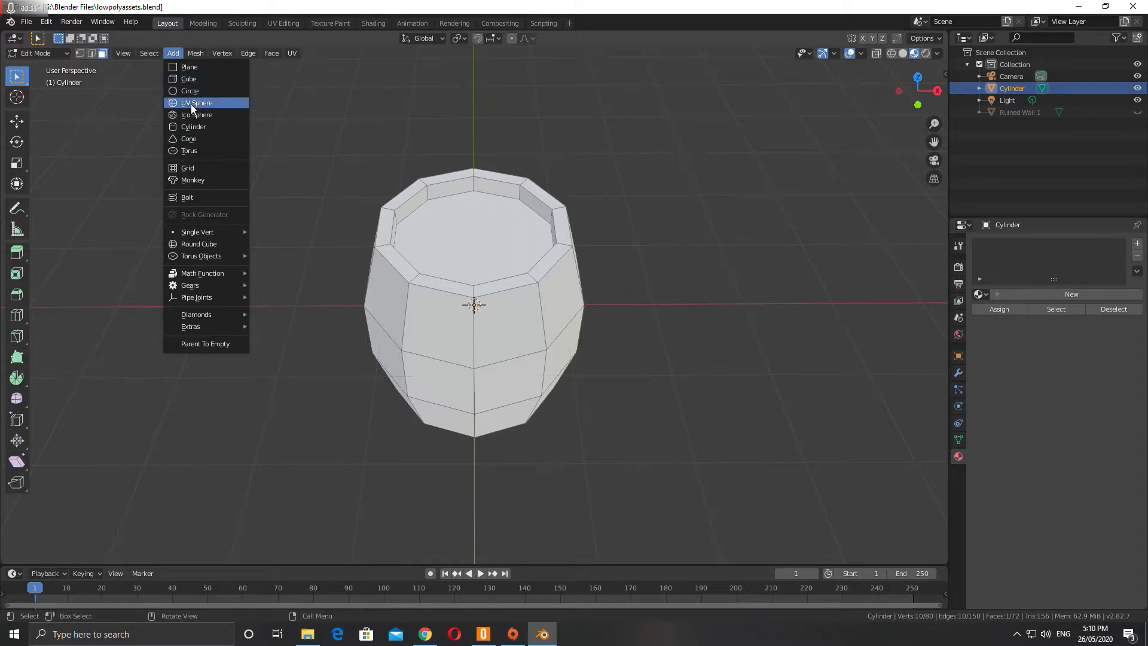
click(192, 127)
click(160, 411)
text(6)
key(Return)
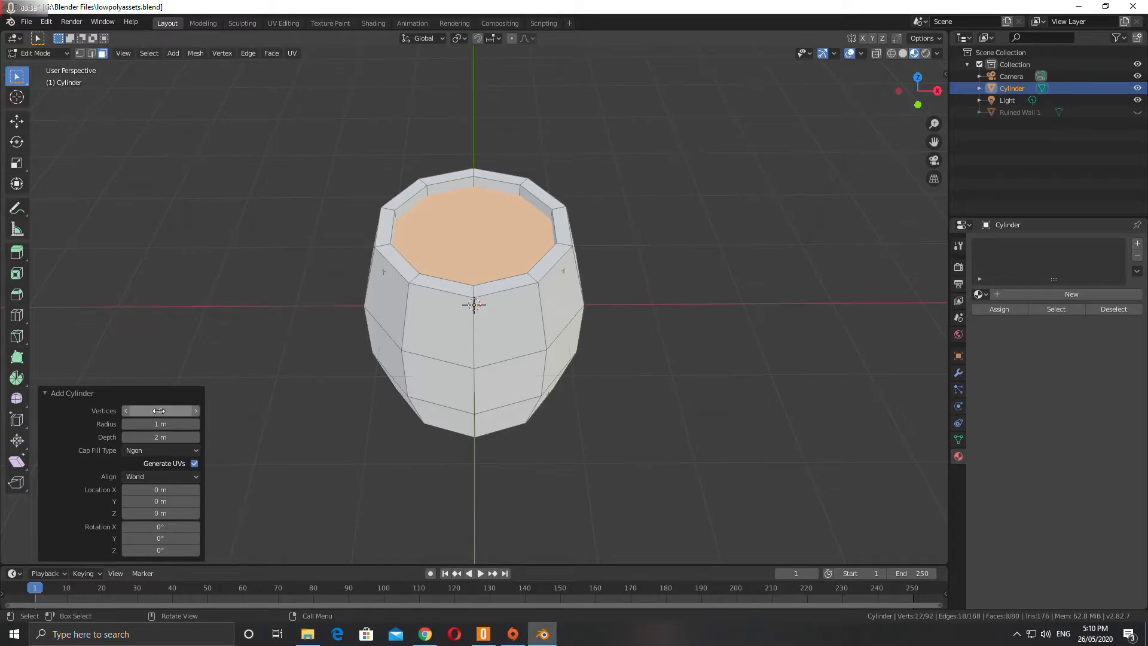
- Raise the hexagonal cylinder 1.19 m along Z and scale it down to 0.118
key(e)
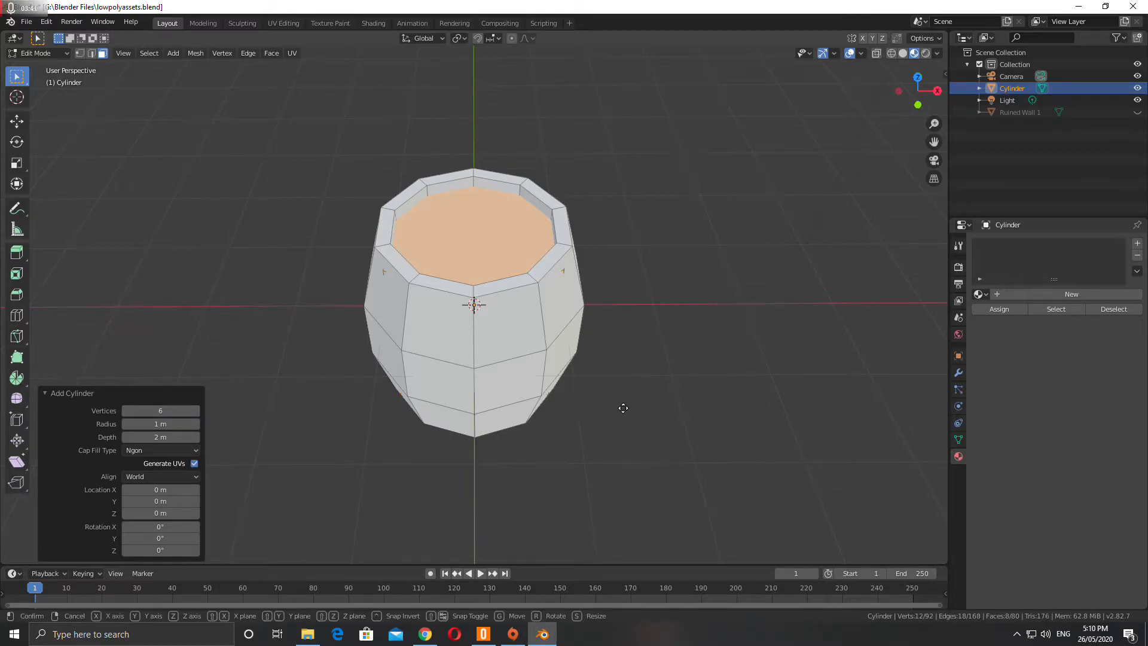
click(625, 324)
key(s)
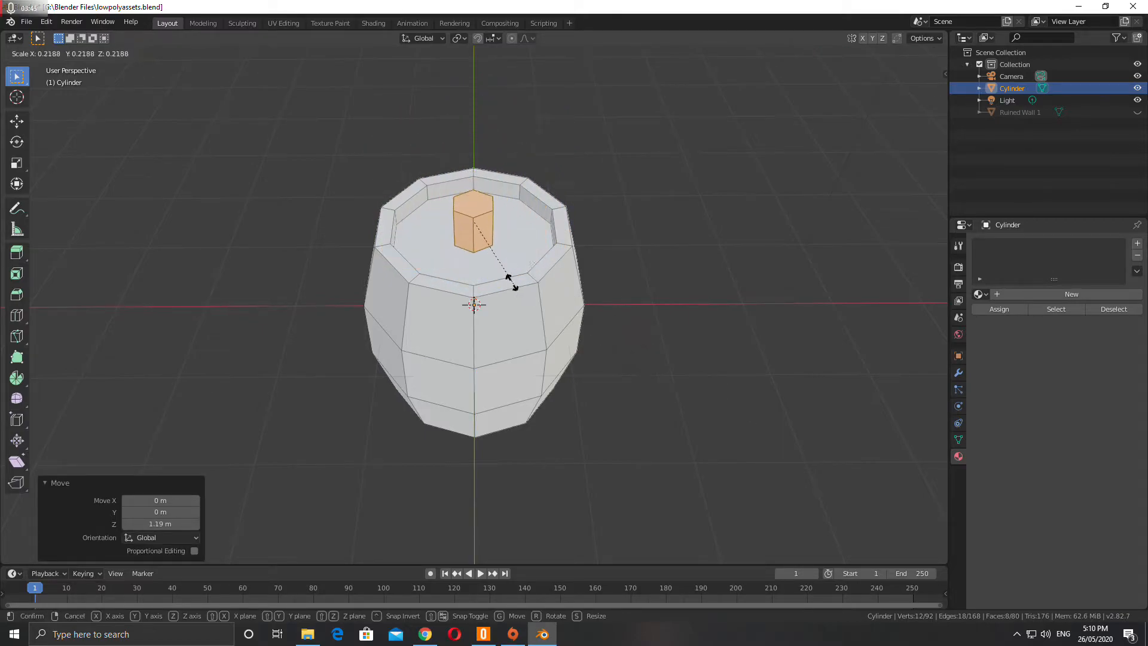
click(504, 249)
- Lower the small hexagonal plug into the barrel's recessed top and move it -0.559 m along Y towards the rim
key(g)
key(z)
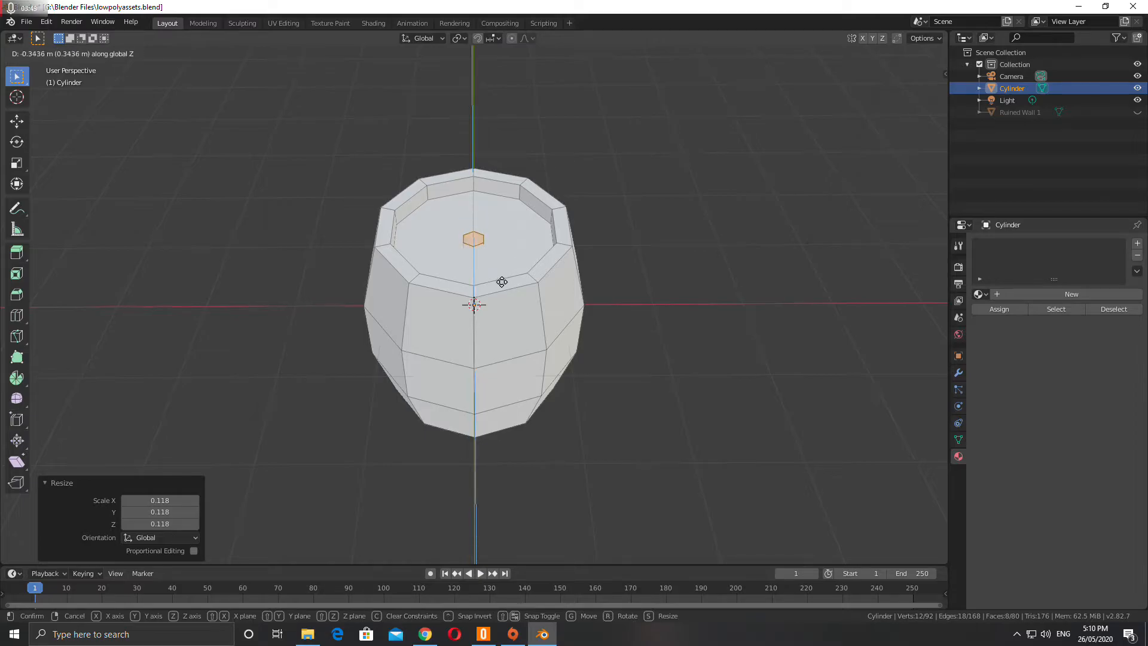
click(502, 272)
middle_drag(502, 271, 494, 399)
key(g)
key(y)
click(568, 292)
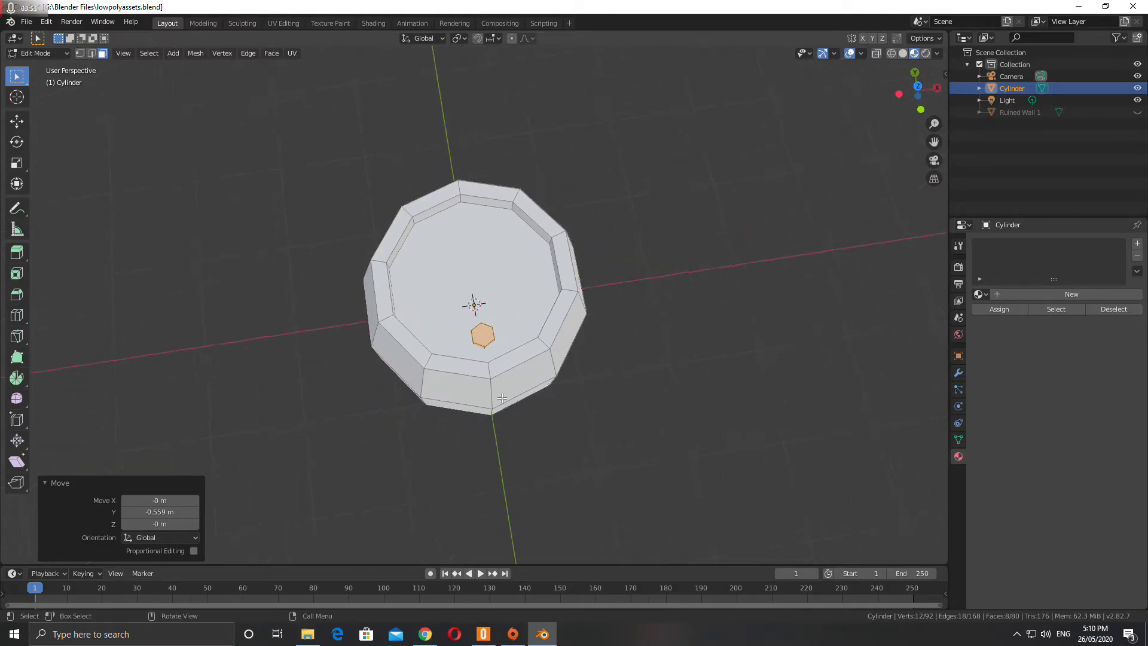
- Rotate the hexagonal plug about 15° around the Z axis
key(r)
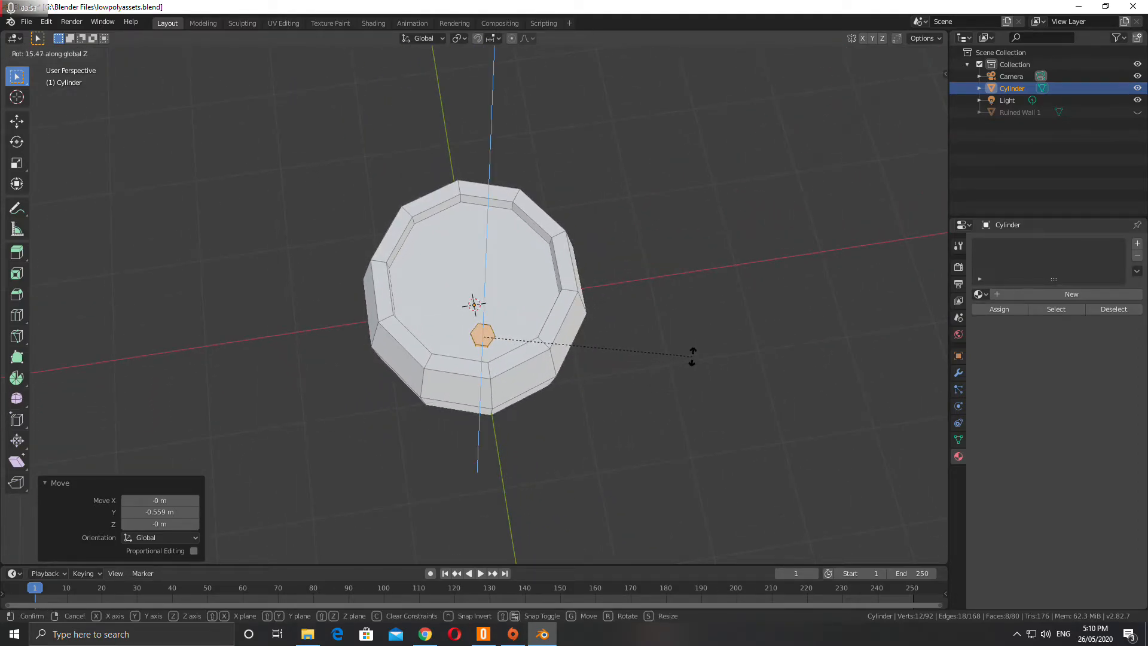
click(692, 358)
middle_drag(527, 403, 435, 327)
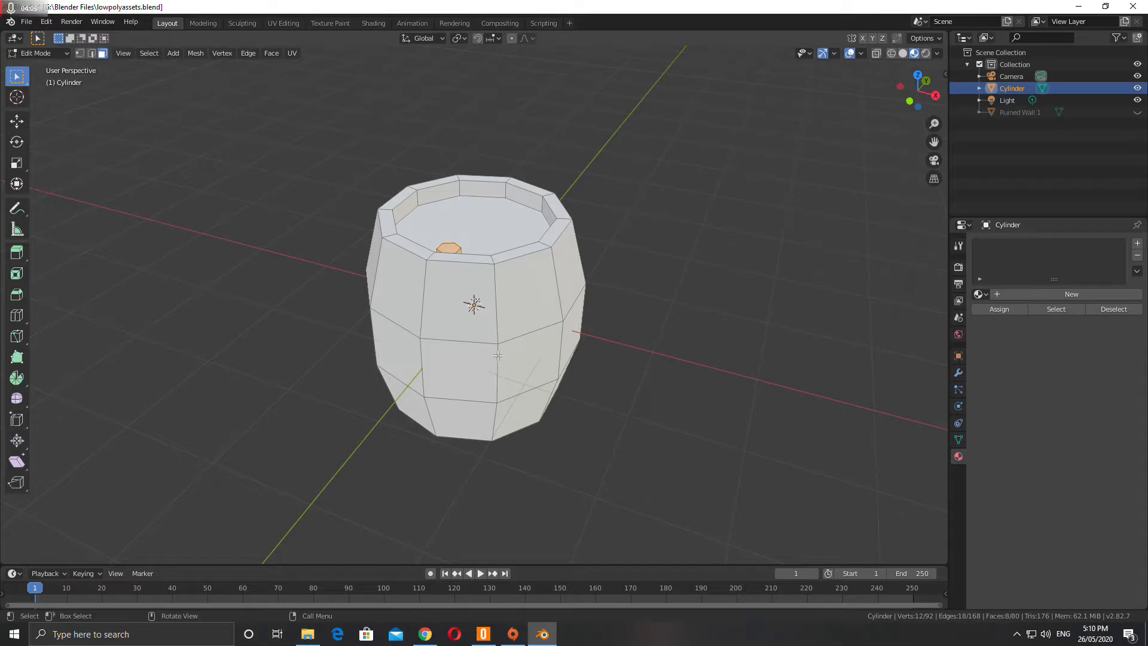
click(172, 53)
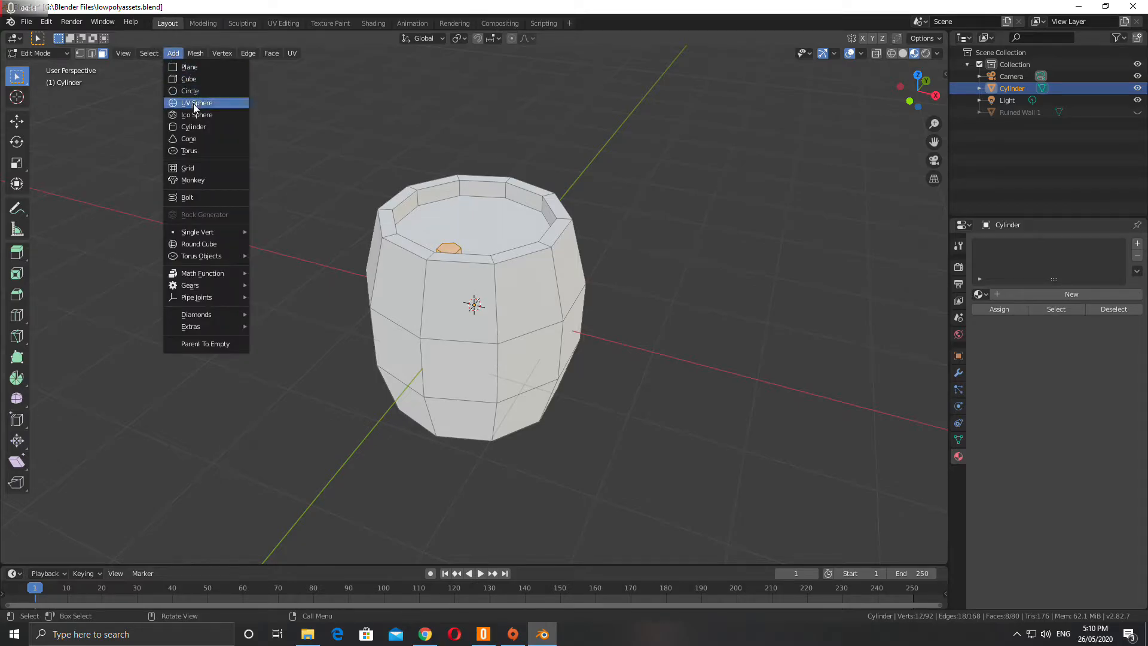
key(Escape)
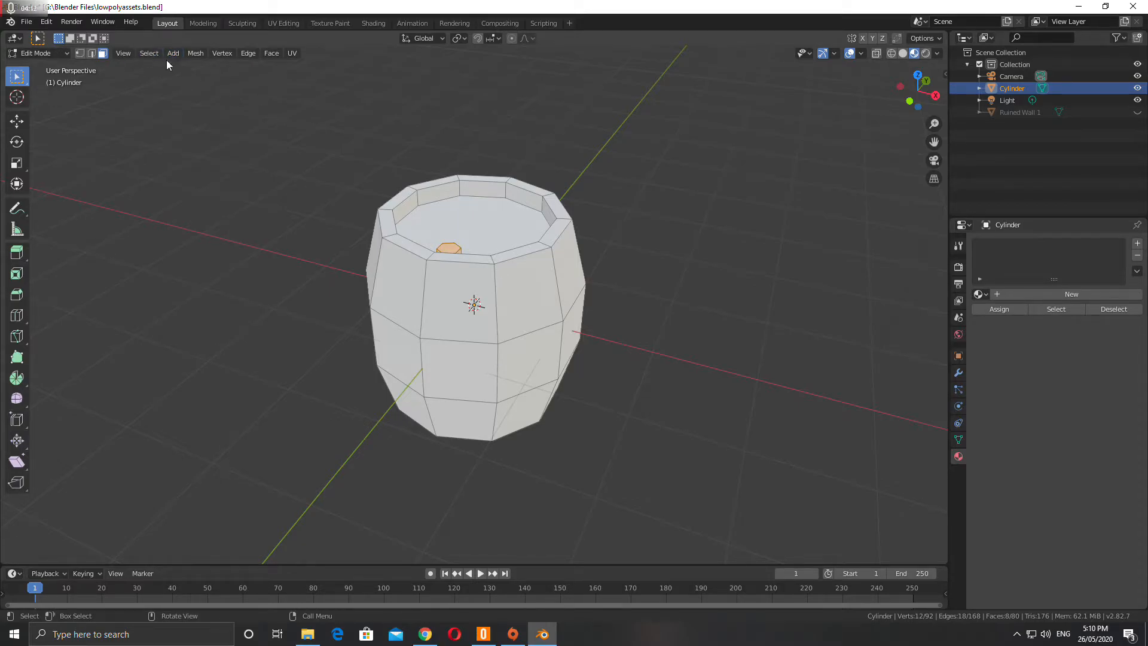
click(195, 53)
click(174, 53)
click(173, 52)
click(172, 52)
- Try to mark out a hoop with a loop cut just below the barrel's upper side loop, and undo the cut
key(ctrl+r)
click(425, 352)
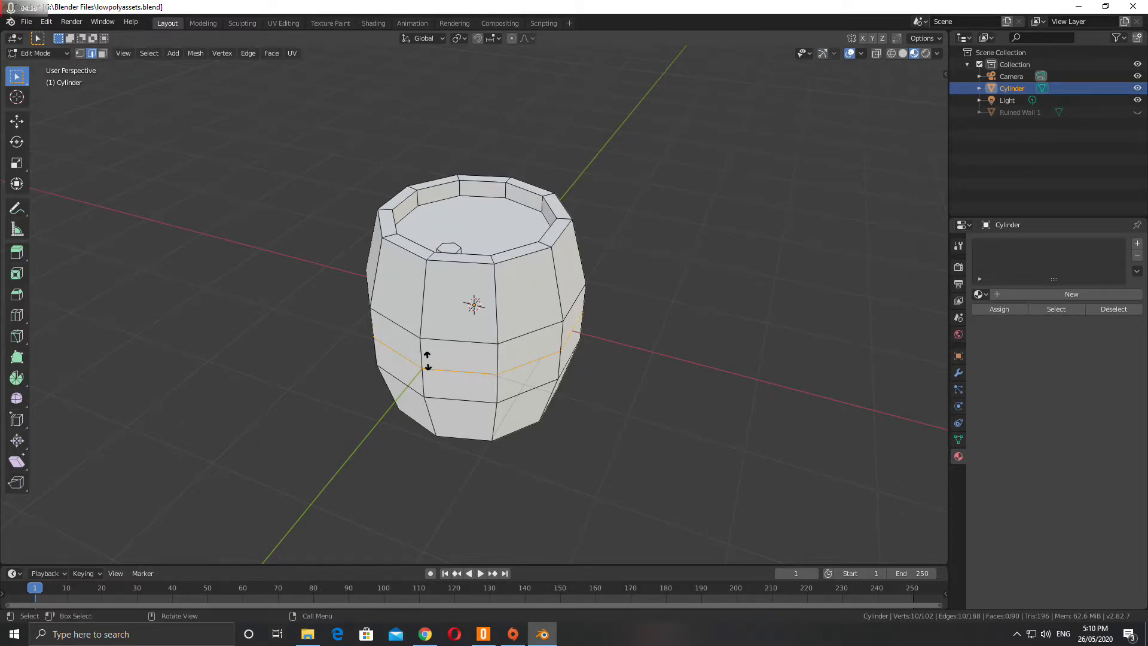
click(427, 348)
alt+click(499, 350)
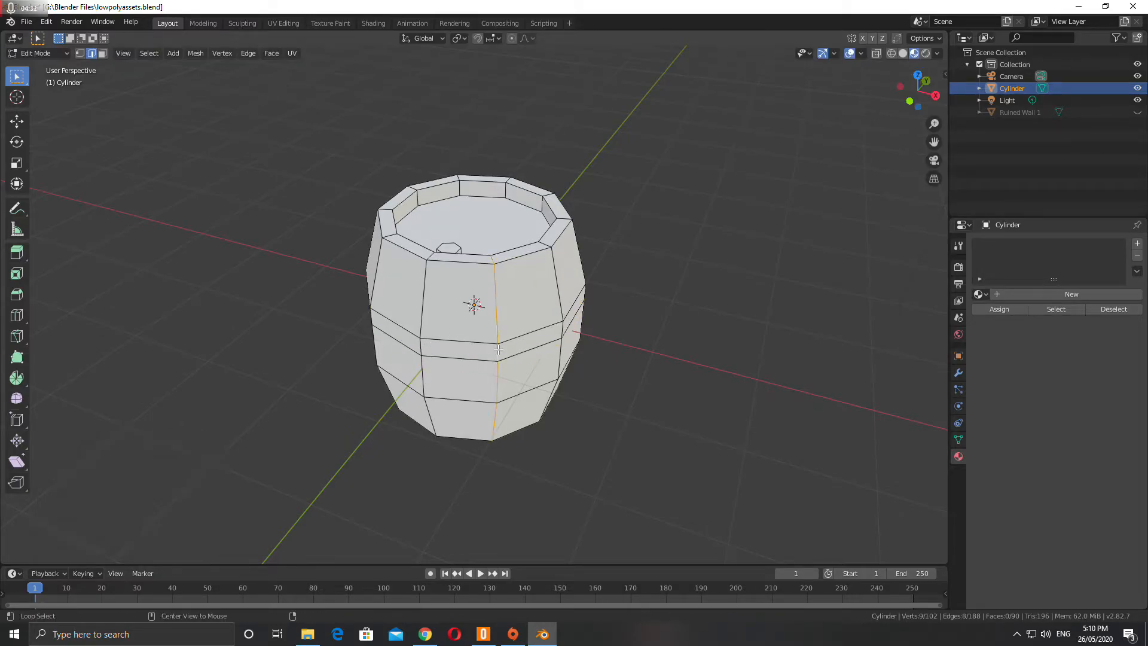
alt+click(449, 357)
alt+shift+click(457, 342)
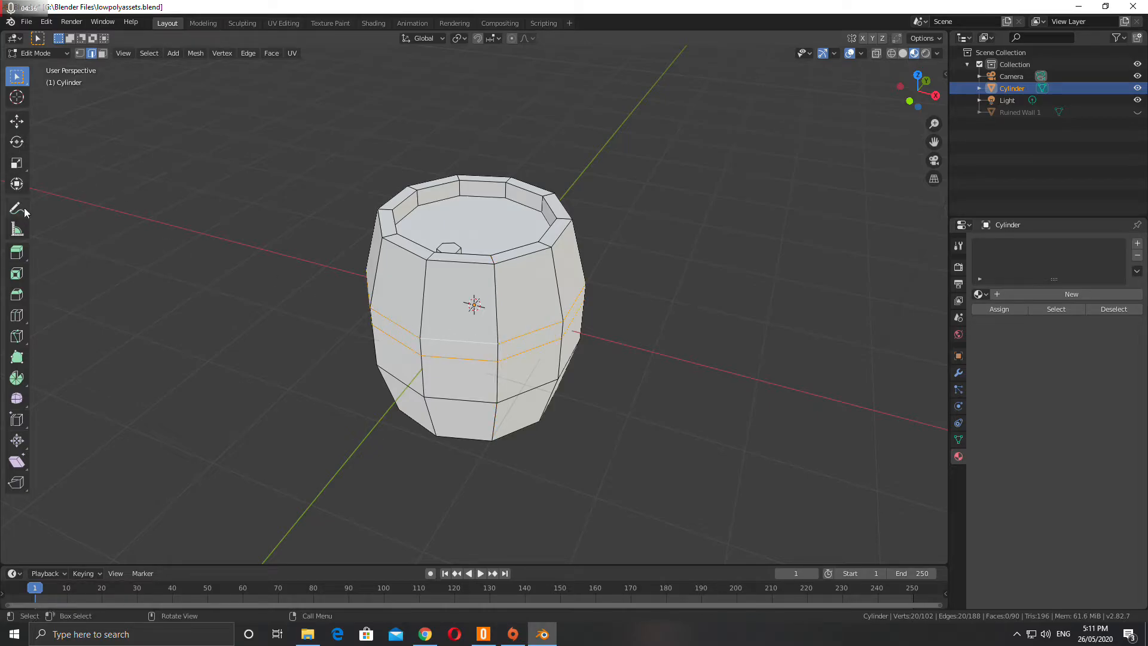
click(103, 52)
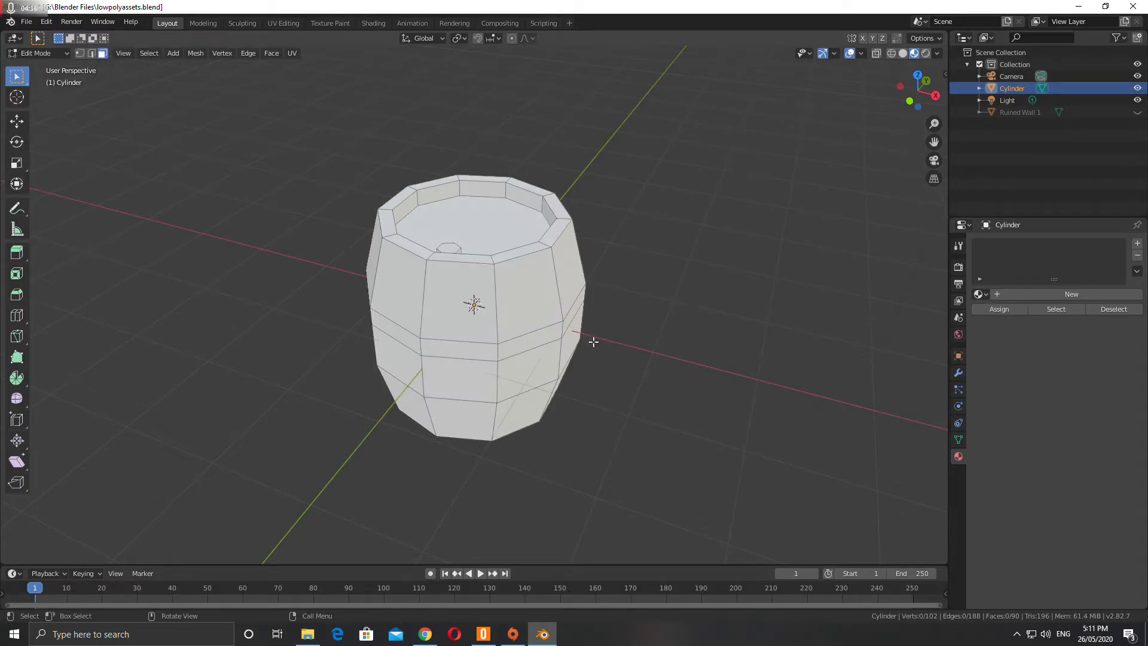
key(2)
alt+click(496, 348)
key(ctrl+z)
- Try a 6-sided cylinder scaled up around the barrel as a hoop, and undo the scaling and the cylinder
click(166, 55)
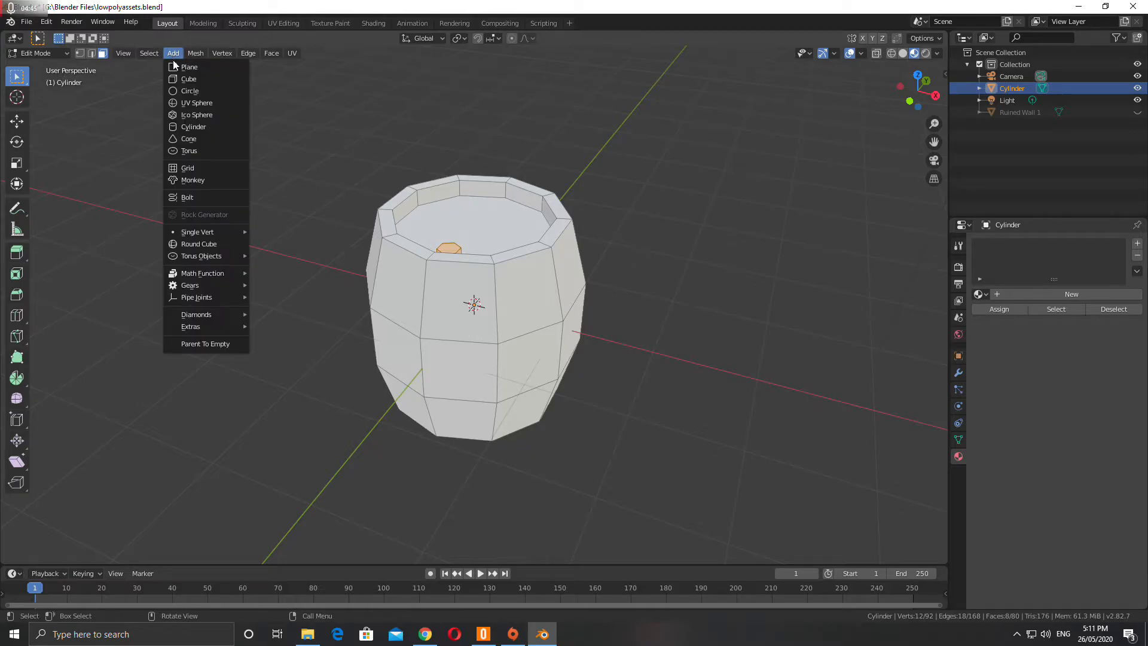
click(191, 127)
key(s)
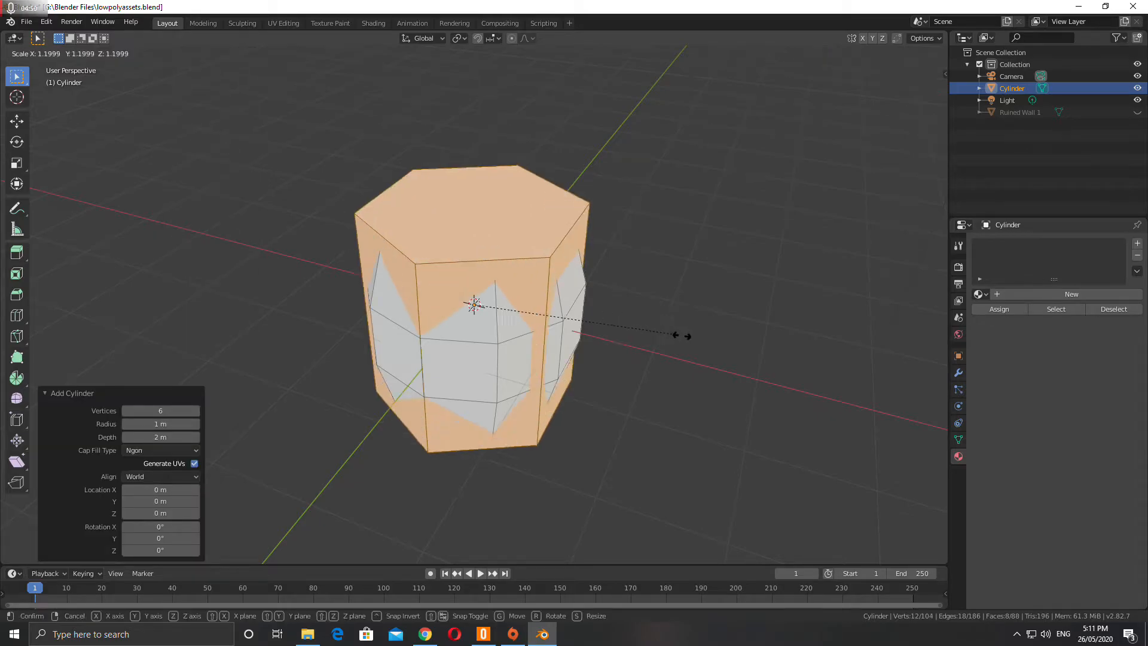
click(728, 347)
key(ctrl+z)
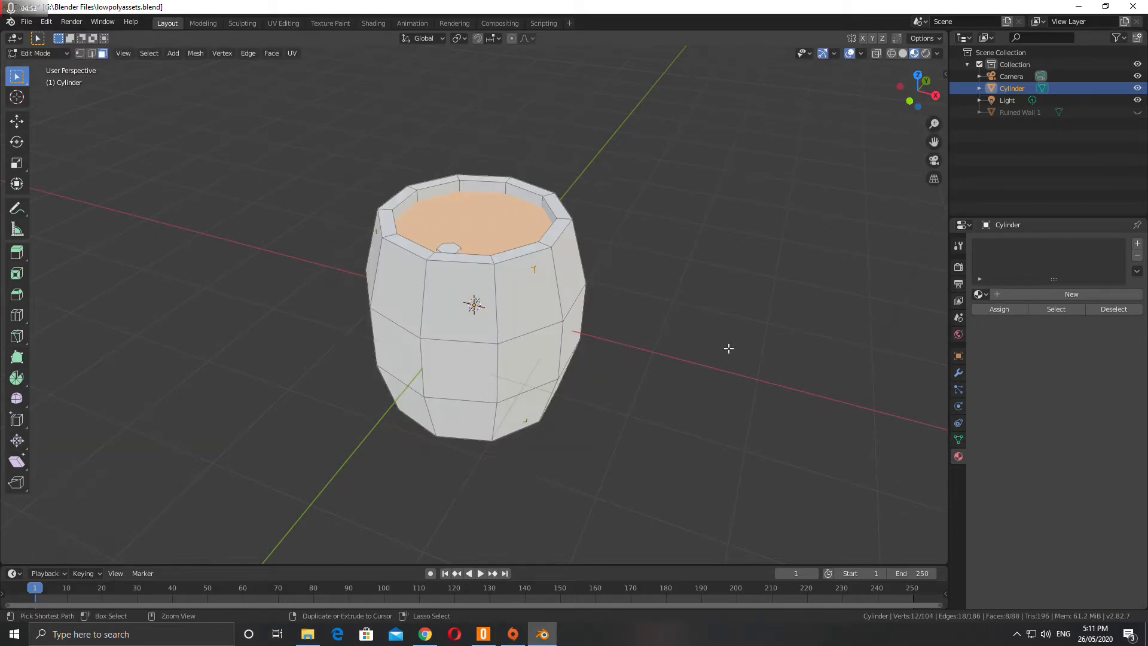
- Add a cylinder with 10 vertices at the barrel's centre and scale it up to 1.24
click(173, 53)
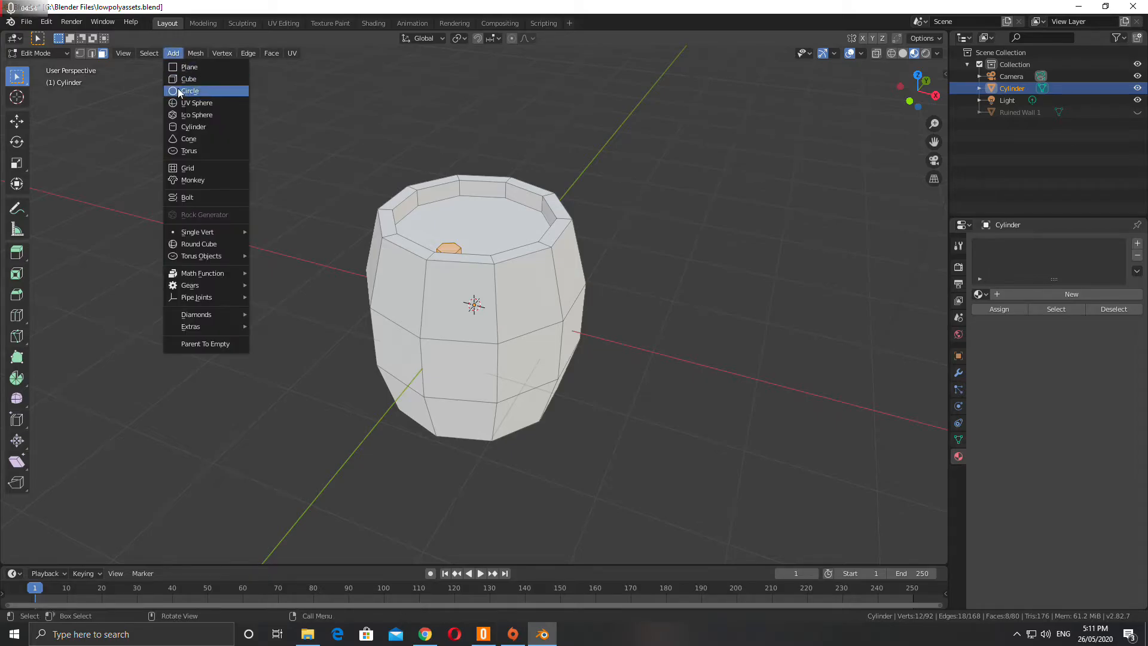
click(192, 126)
click(162, 410)
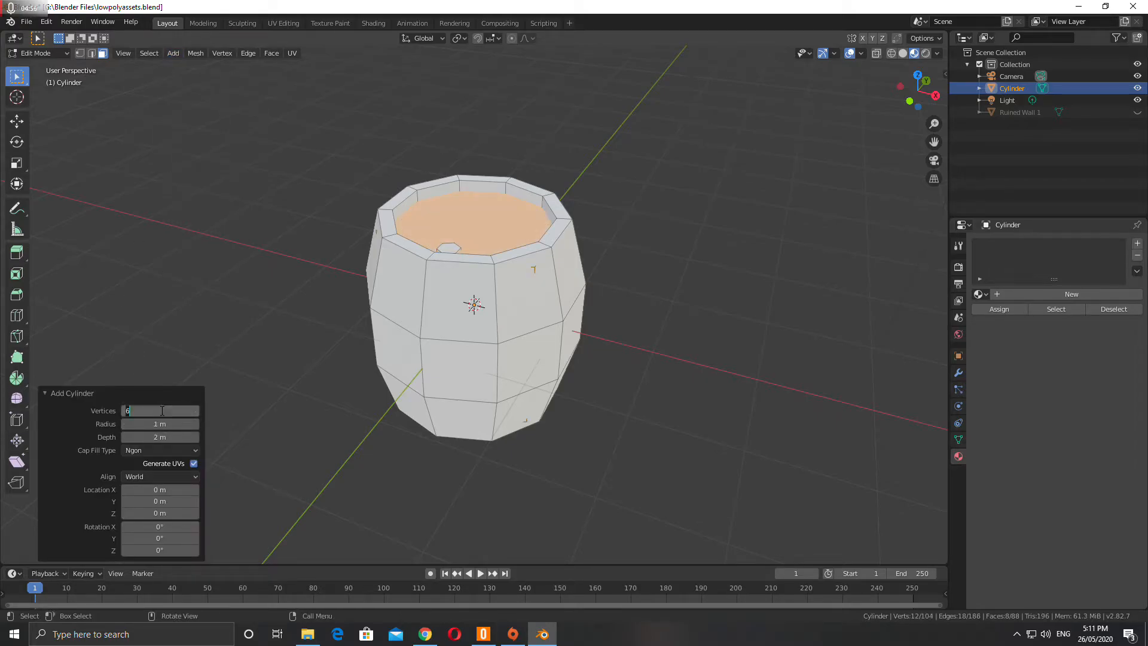
key(Return)
key(s)
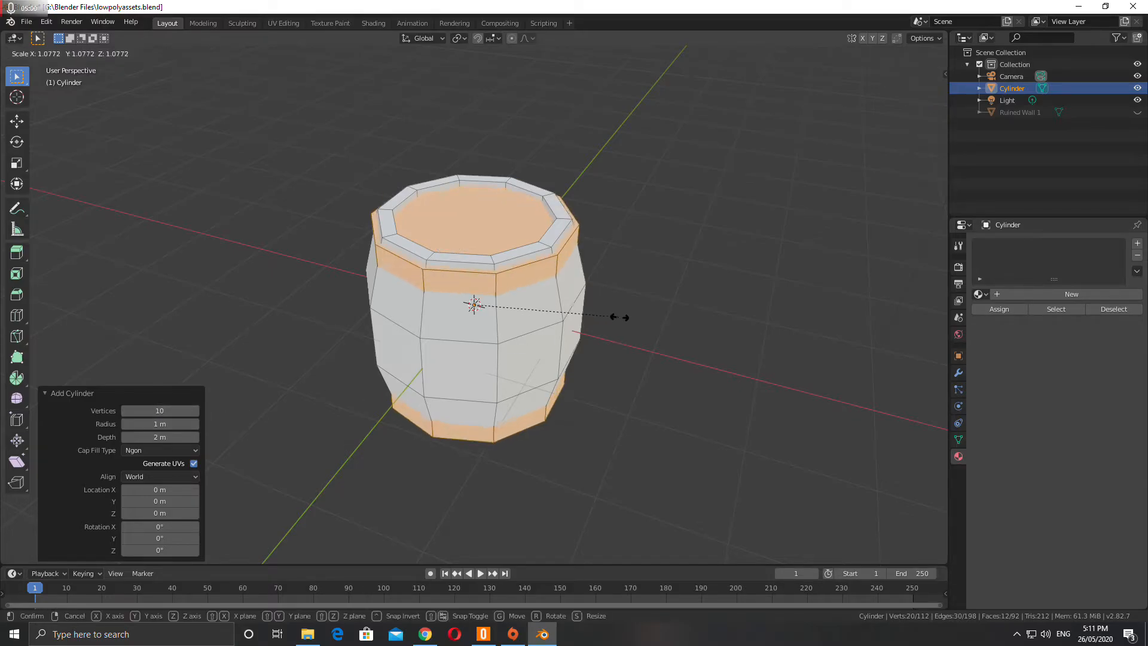
click(640, 324)
- Flatten the new cylinder to 0.133 along Z to form a hoop and raise it above the barrel's middle
key(s)
key(z)
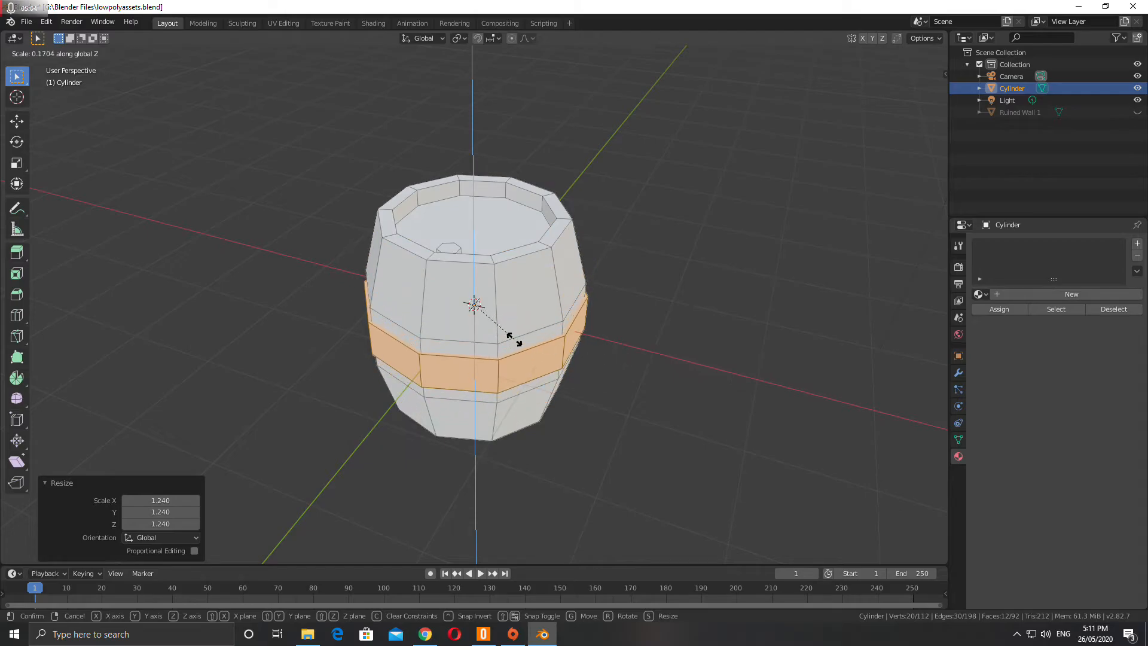
click(503, 335)
key(g)
key(z)
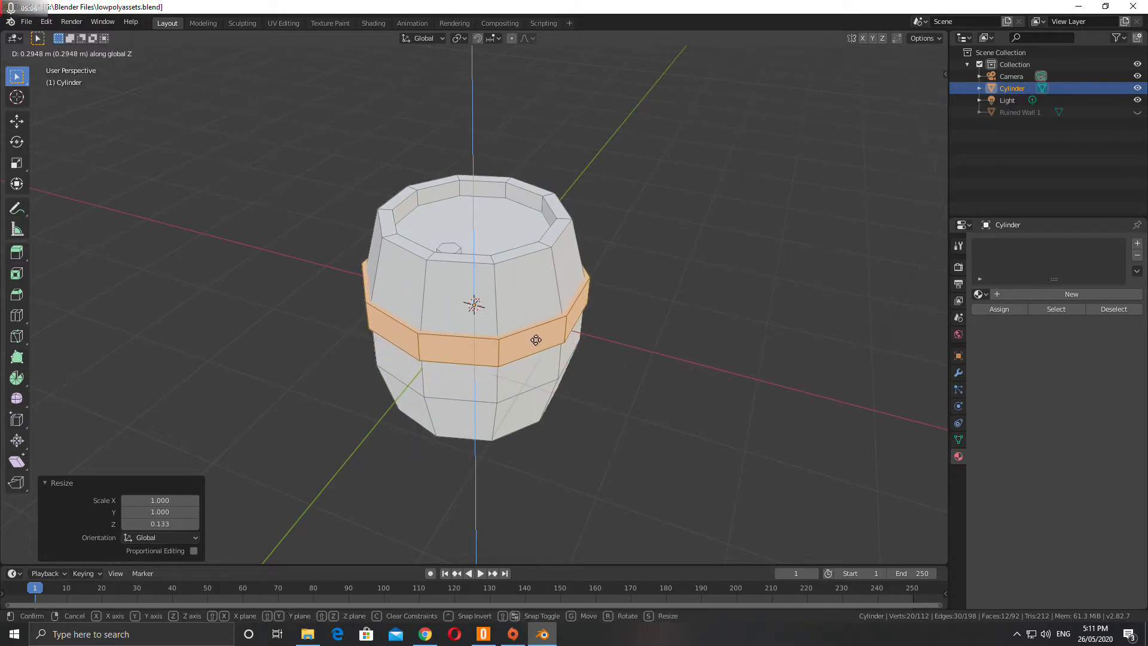
click(538, 346)
- Scale the hoop to 0.955 along Z and raise it another 0.111 m
mouse_move(540, 361)
middle_down()
mouse_move(538, 334)
mouse_move(536, 382)
middle_up()
key(s)
key(z)
click(702, 399)
key(g)
key(z)
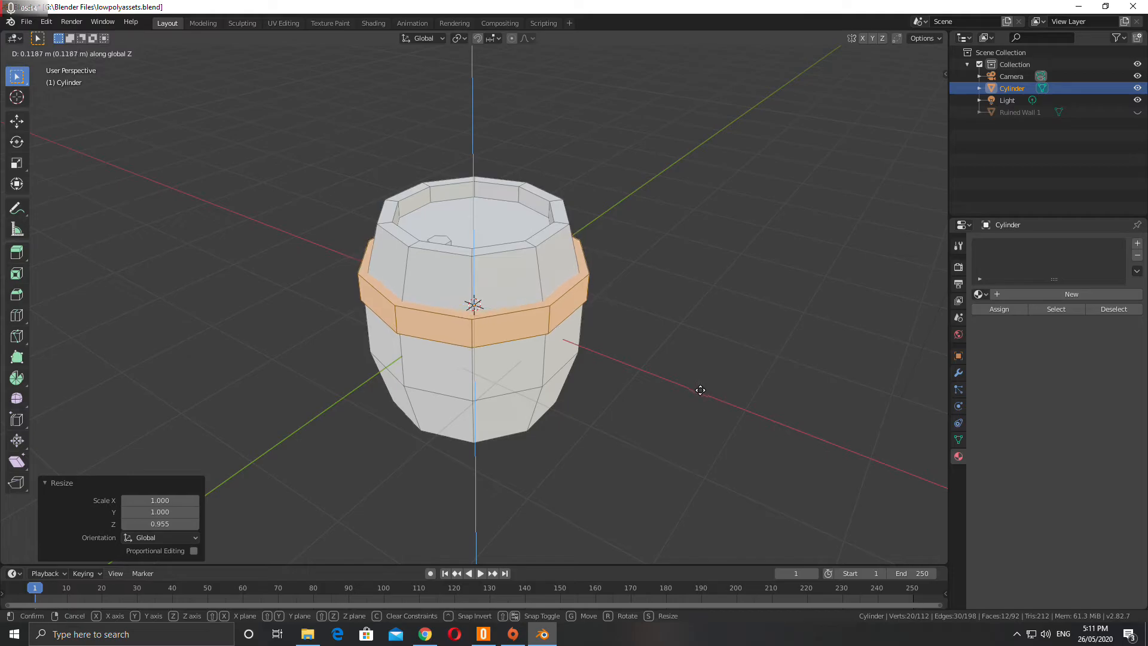
click(698, 392)
- Select only the hoop's top face and scale it to 0.963 so the hoop tapers with the barrel
middle_drag(698, 393, 364, 265)
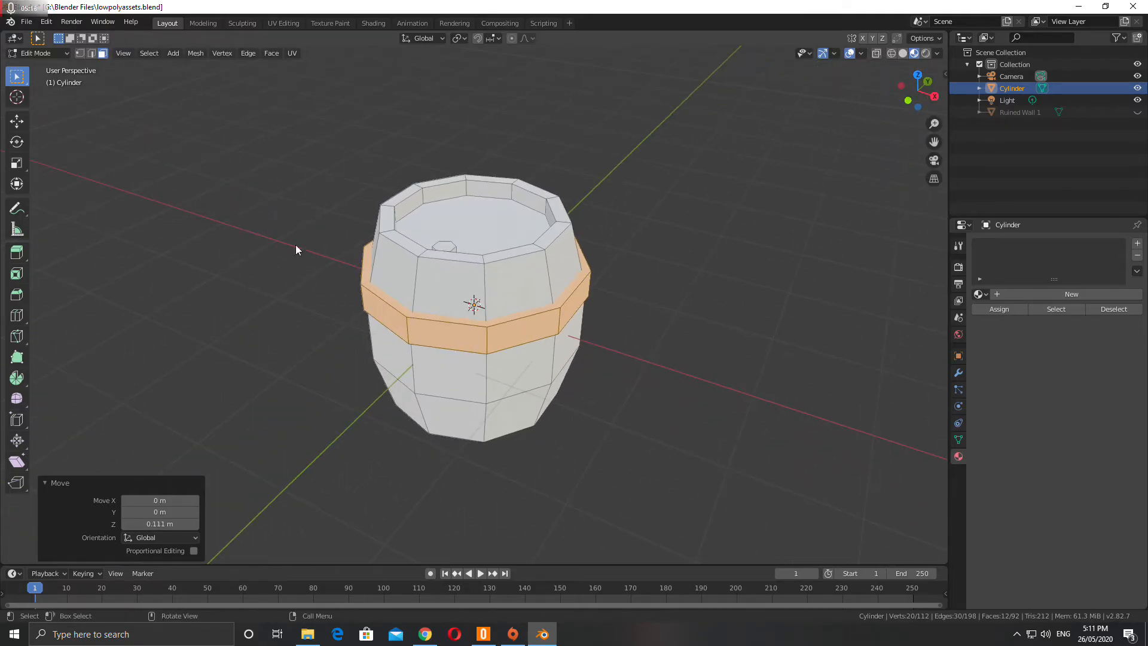
alt+click(395, 306)
middle_drag(593, 339, 633, 311)
key(s)
click(717, 352)
middle_drag(548, 263, 604, 267)
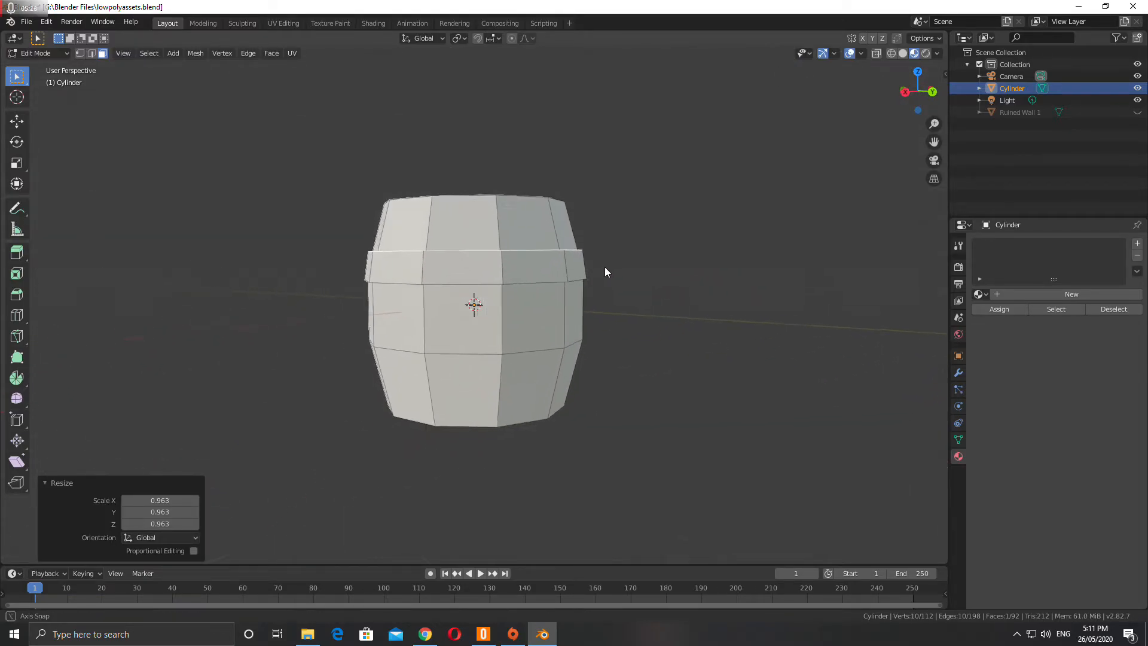
key(Tab)
key(Tab)
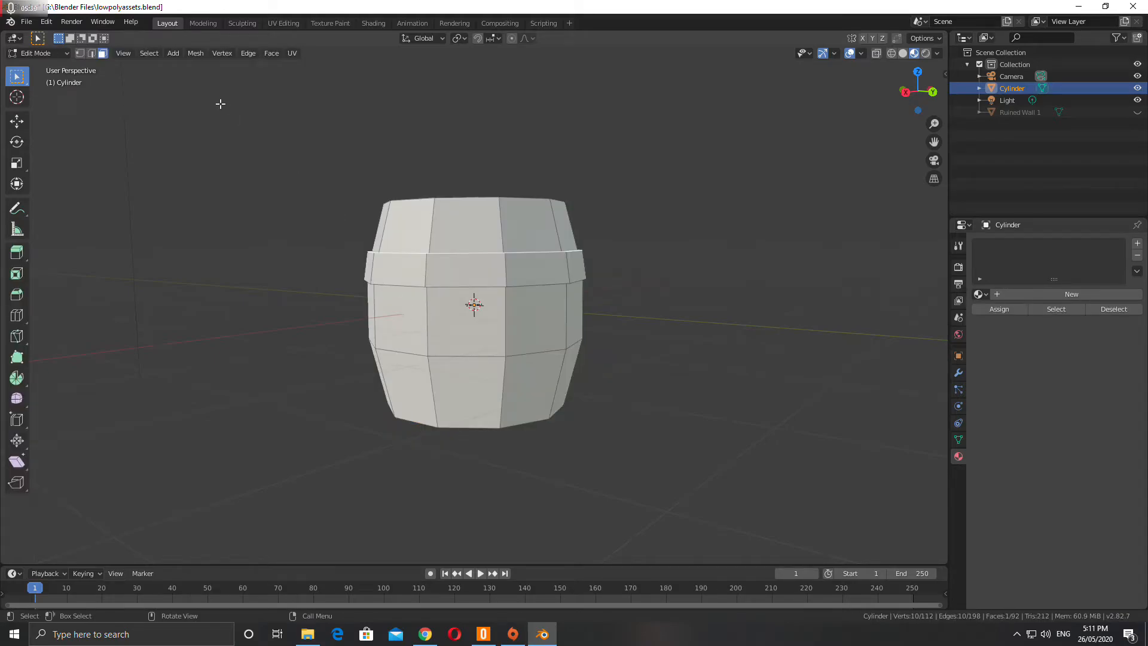
middle_drag(409, 271, 389, 272)
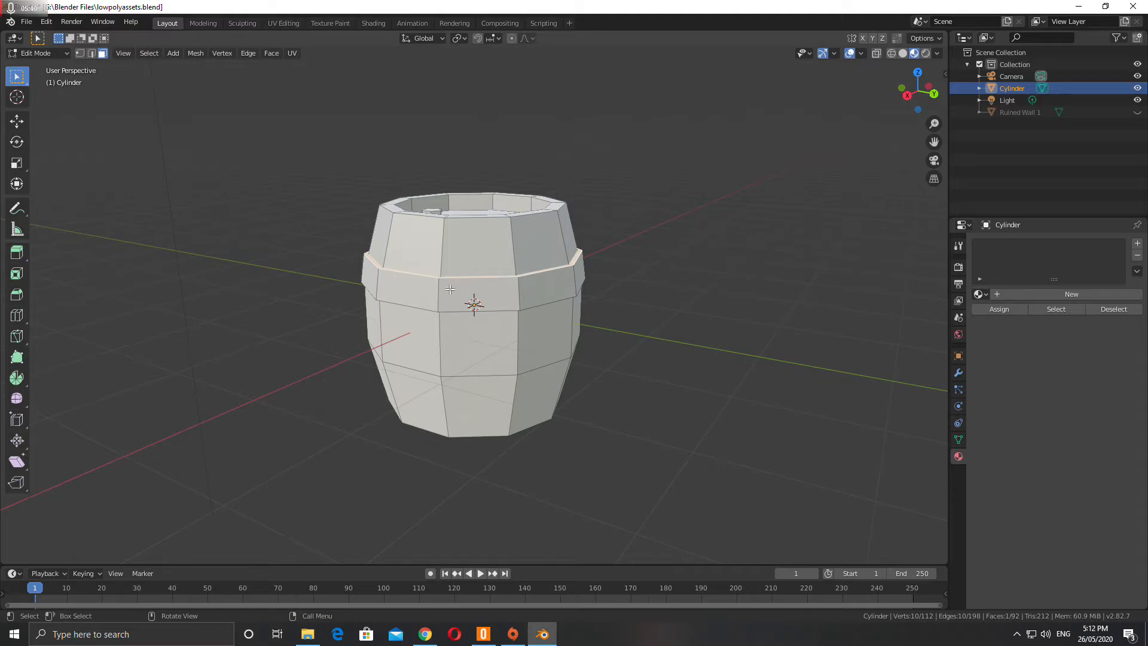
- Select only the whole linked hoop and duplicate it 0.82 m down along Z onto the barrel's lower half
key(a)
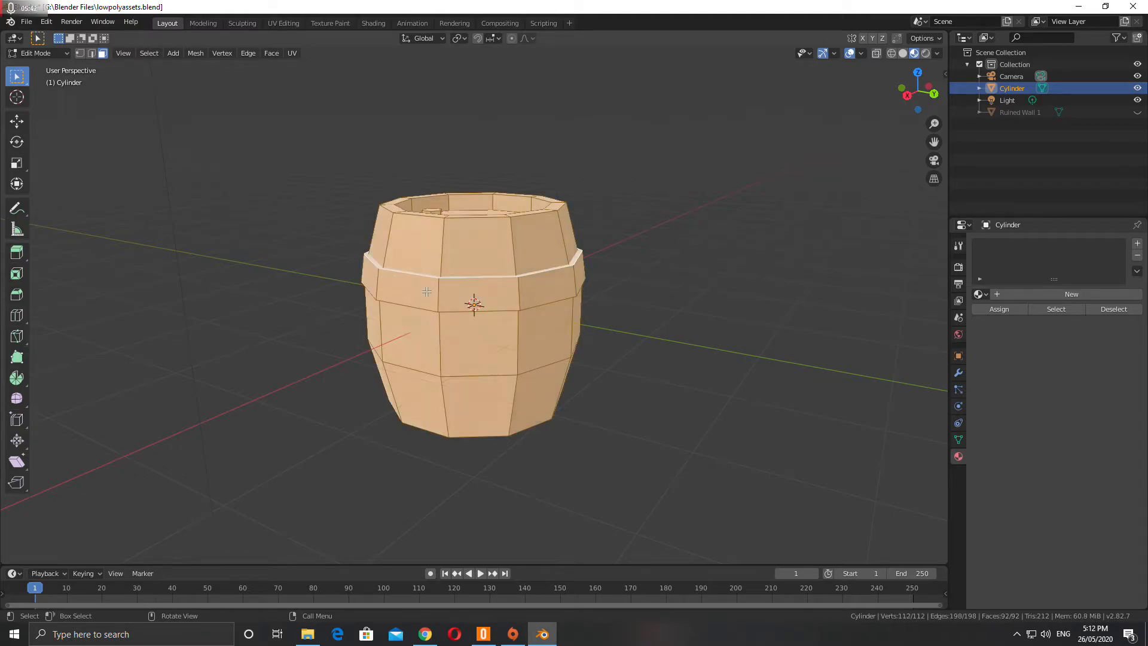
key(alt+a)
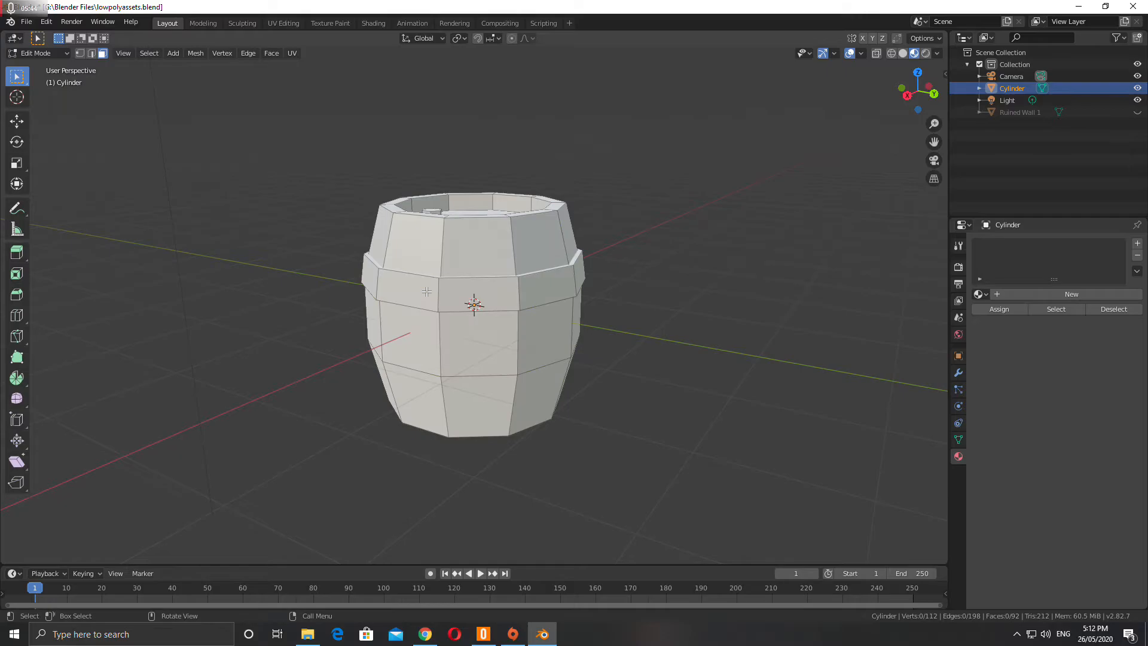
key(l)
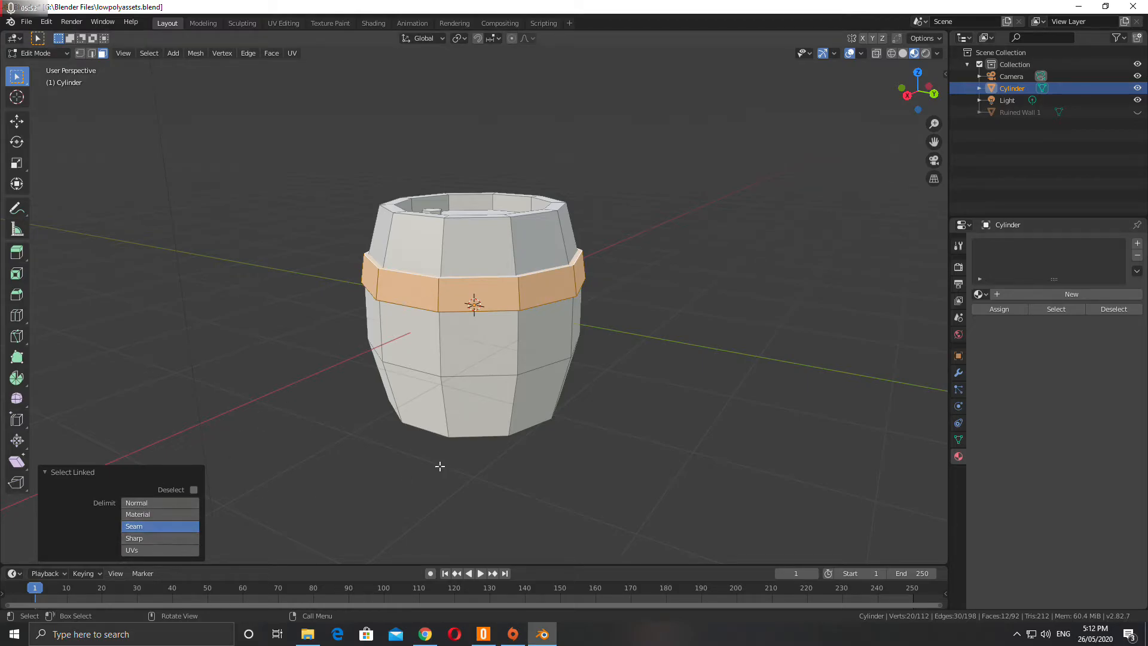
middle_drag(502, 370, 500, 355)
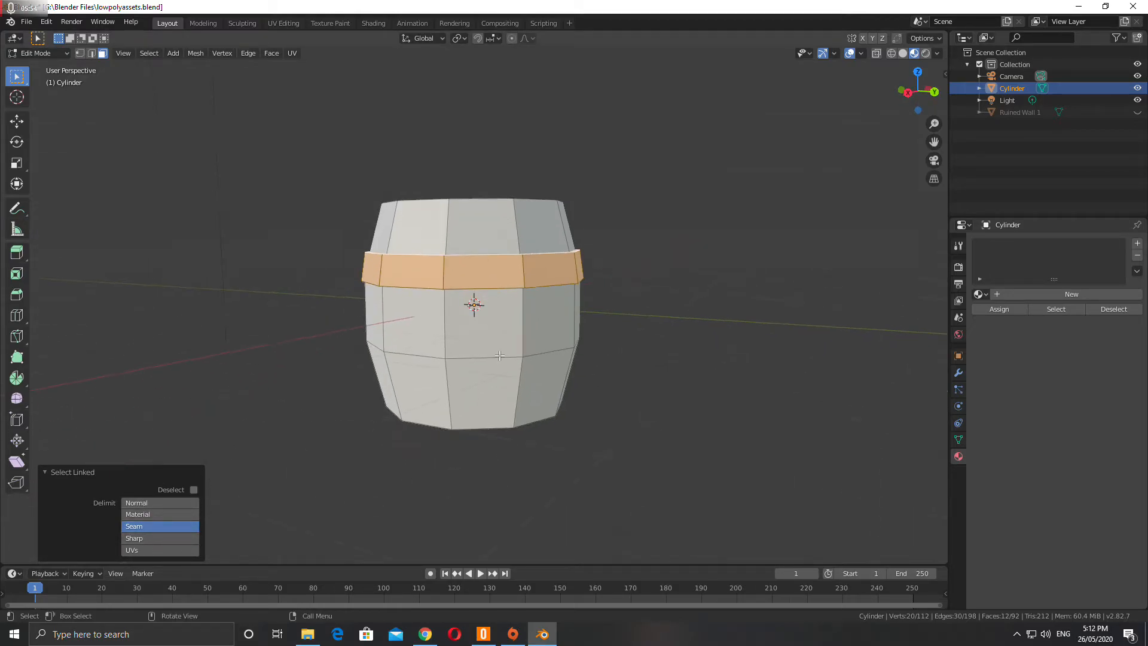
key(shift+d)
key(z)
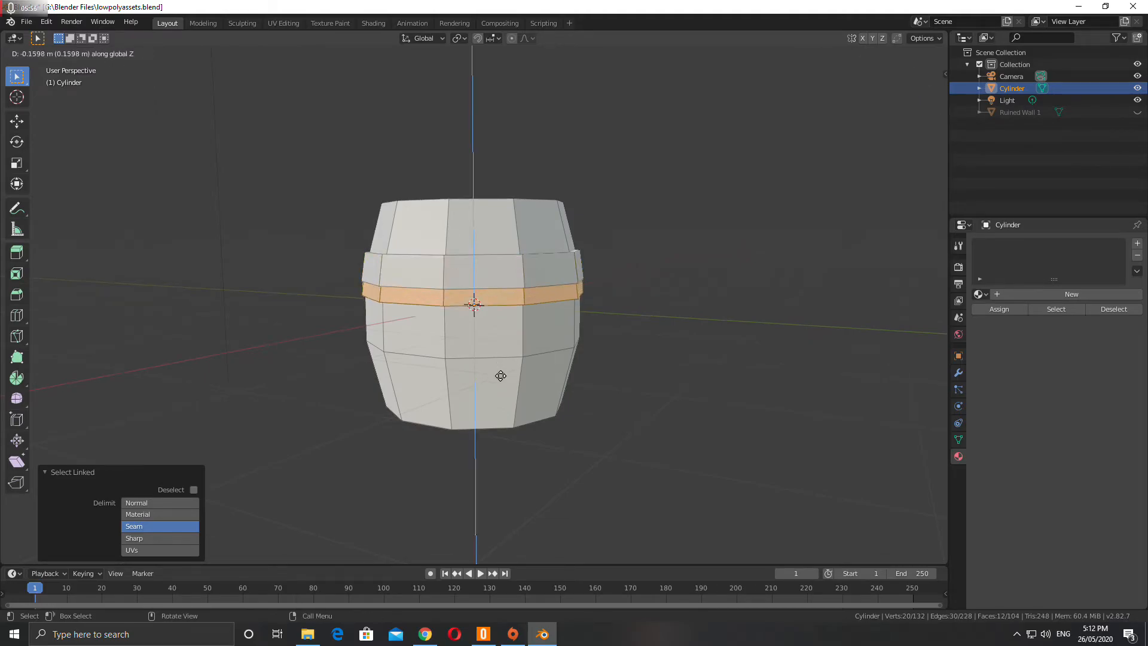
click(498, 428)
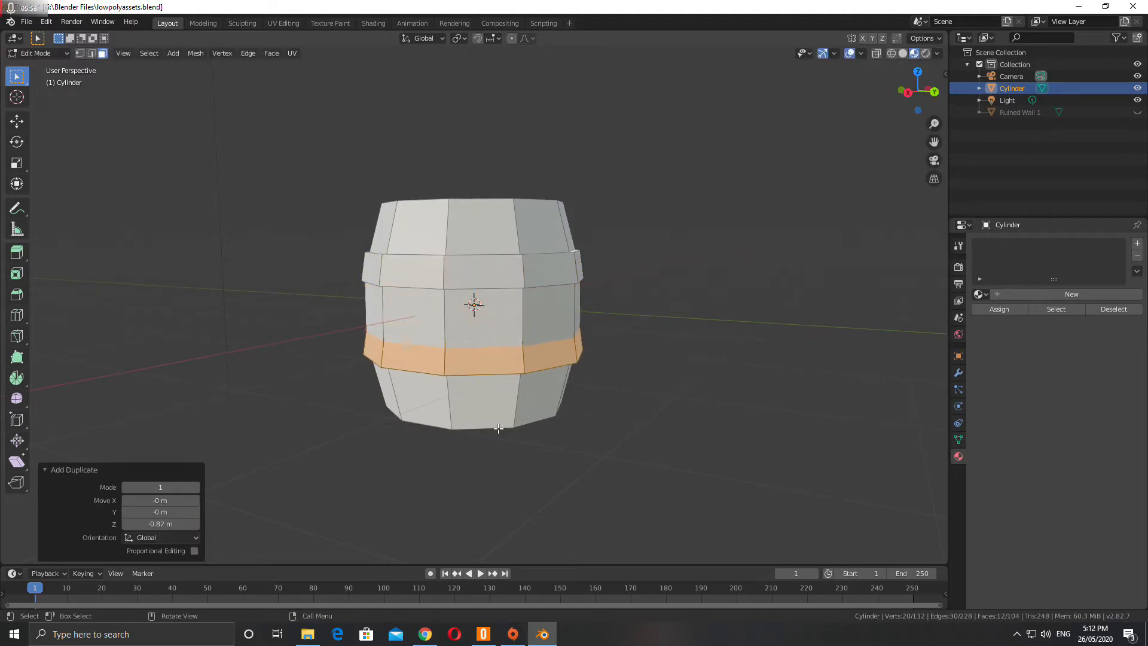
- Rotate the lower hoop 180° about X and lower it about 0.07 m along Z, then return to Object Mode
key(r)
key(z)
text(x180)
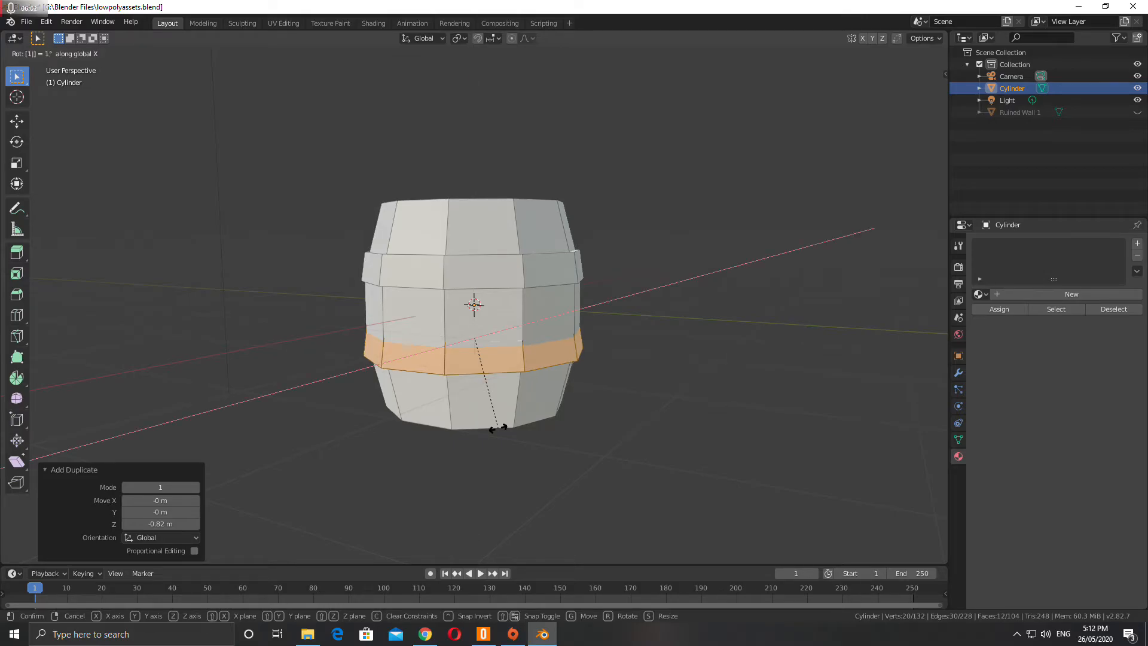
key(Return)
middle_drag(554, 397, 530, 380)
key(g)
key(z)
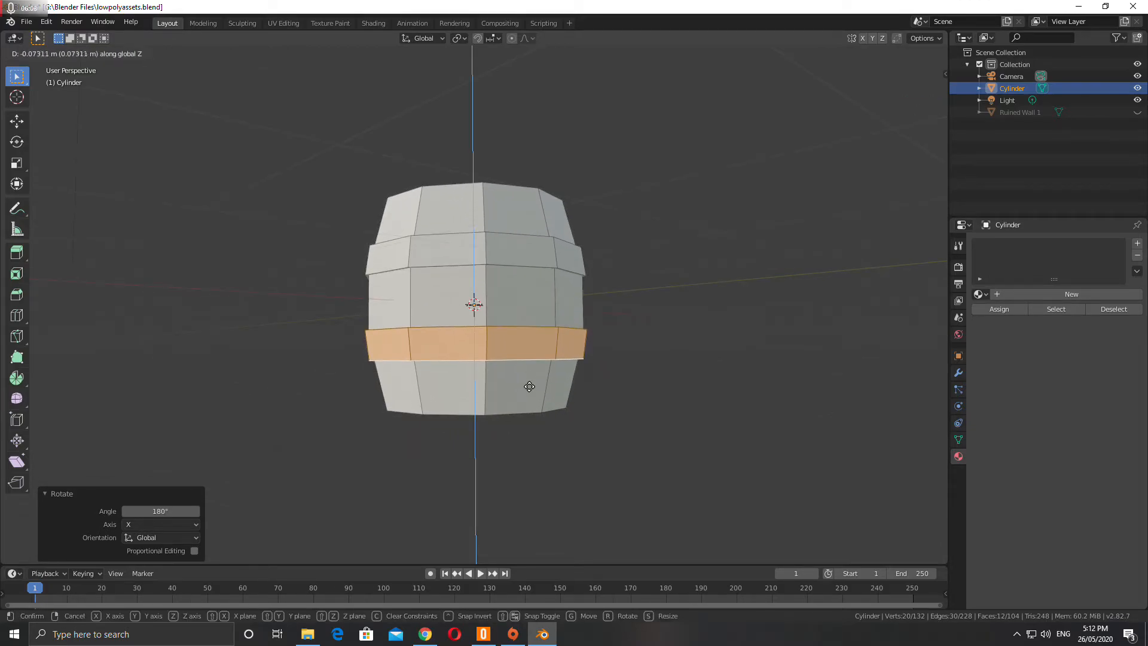
click(529, 386)
middle_drag(499, 382, 436, 418)
key(Tab)
scroll(446, 417, up, 3)
scroll(446, 417, down, 4)
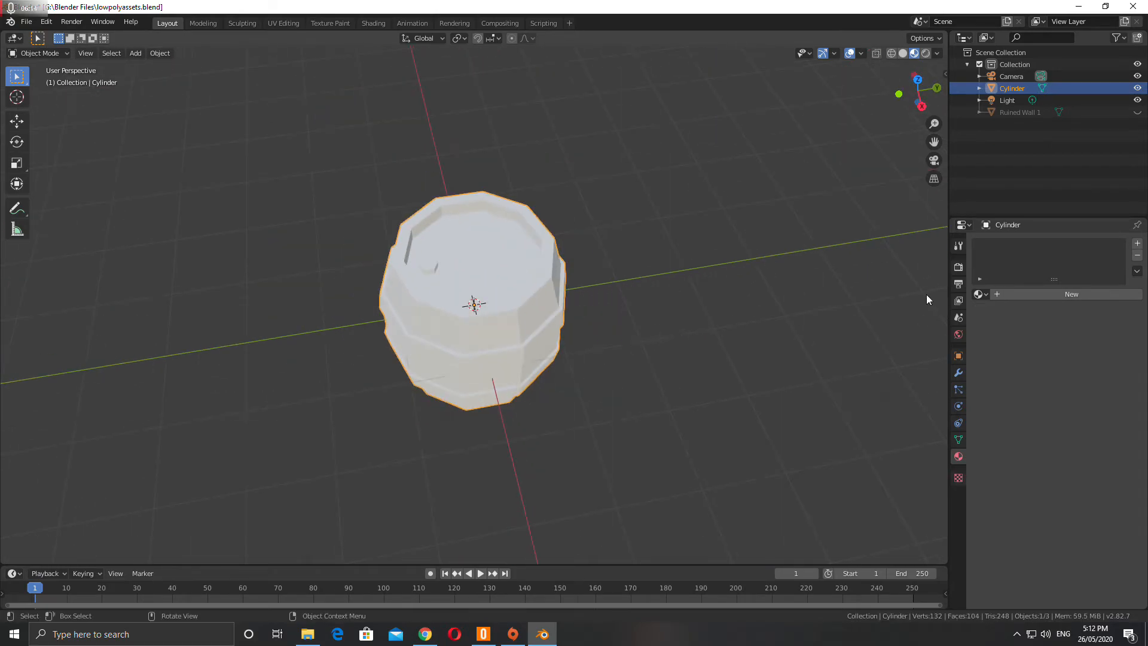
- Add a material named Wood to the barrel with a brown base colour of hue 0.095, saturation 0.547 and value 0.460
click(1004, 294)
double_click(1004, 246)
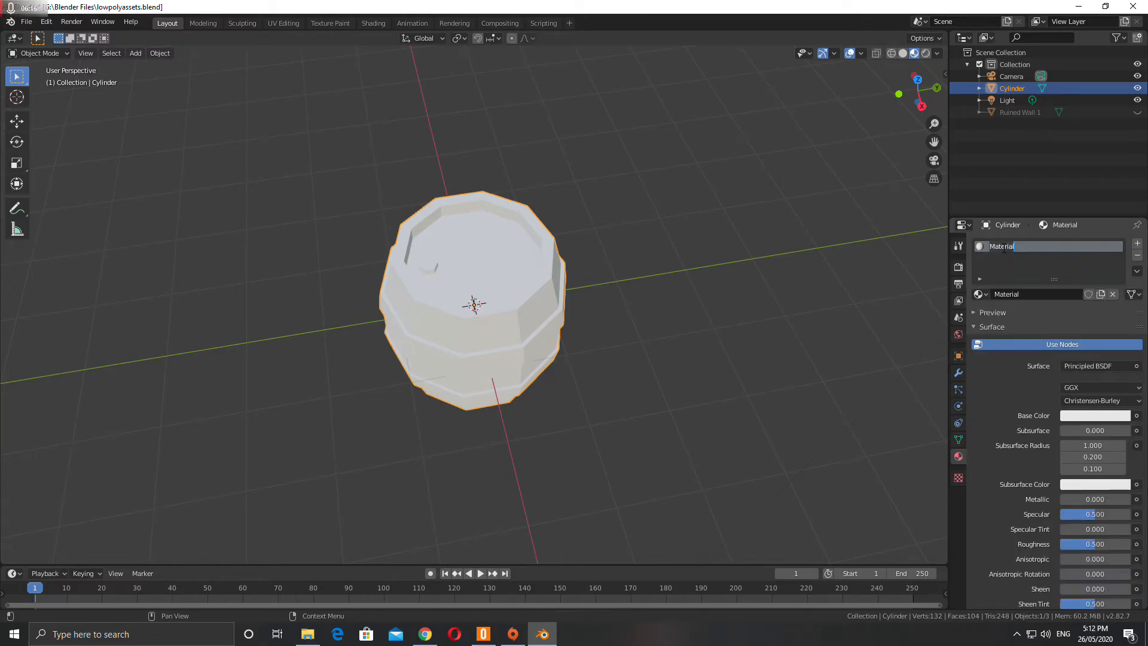
text(Wood)
key(Return)
click(1088, 413)
drag(1056, 315, 1054, 307)
drag(1121, 251, 1121, 292)
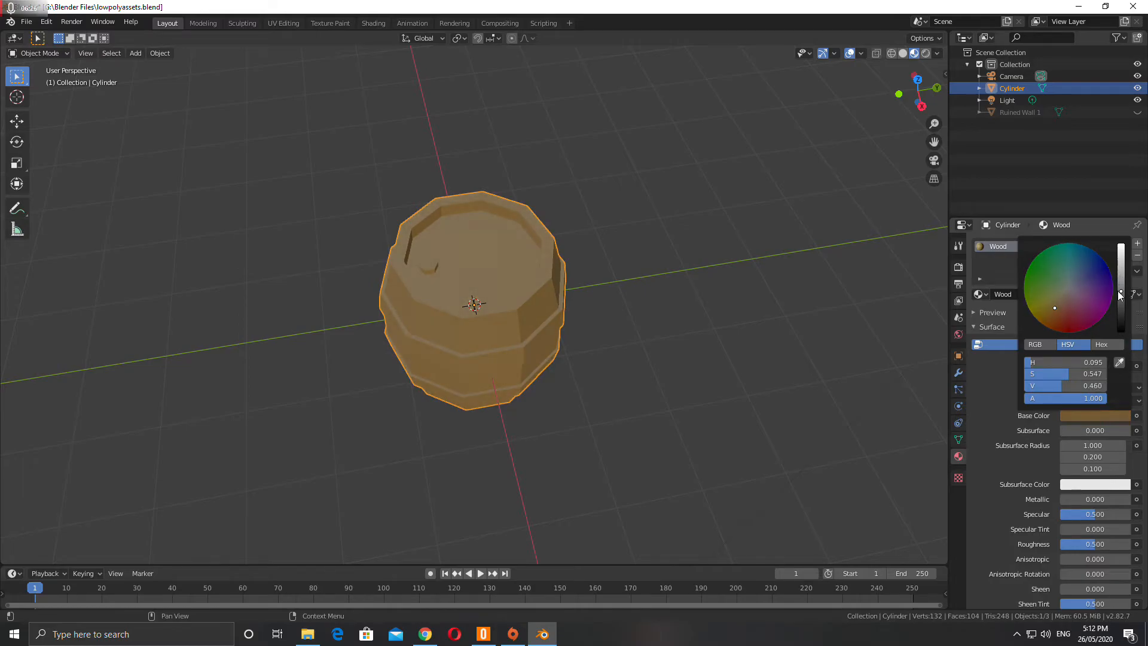
- Select only the whole linked plug in Edit Mode and add a second material named DarkWood
middle_drag(540, 332, 408, 264)
key(Tab)
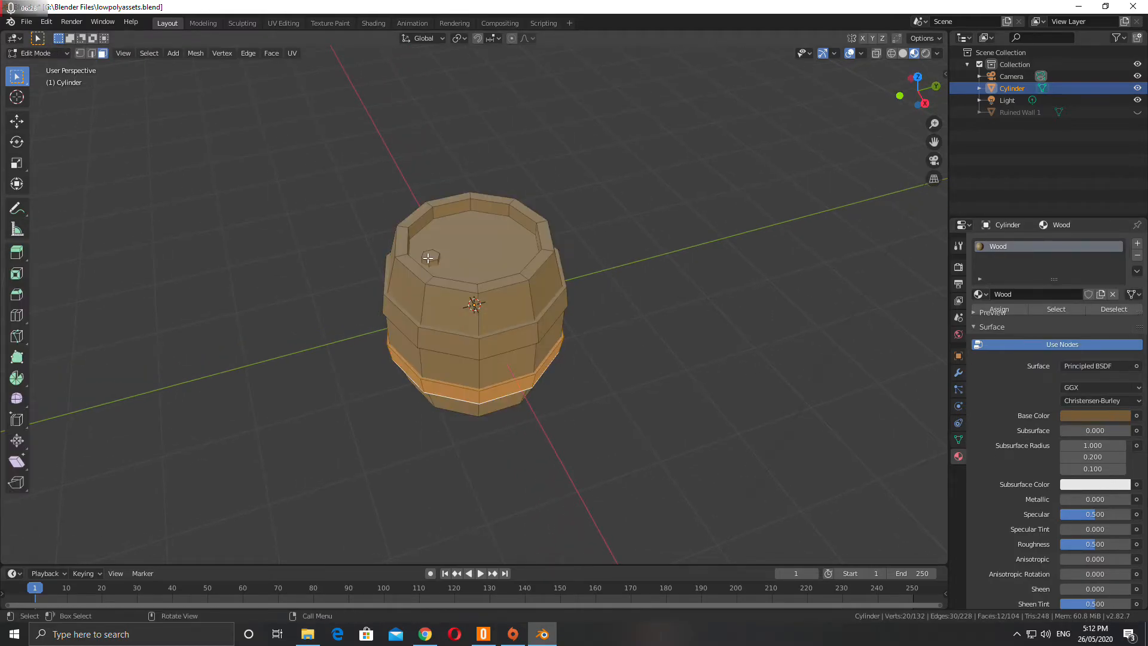
key(ctrl+l)
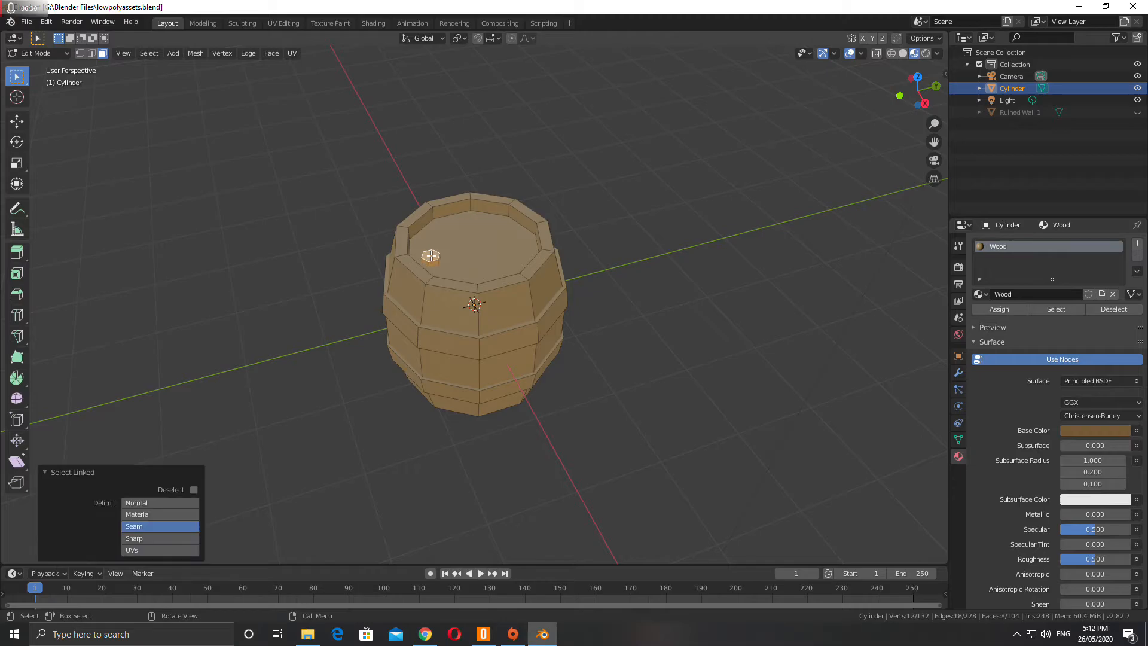
click(1137, 243)
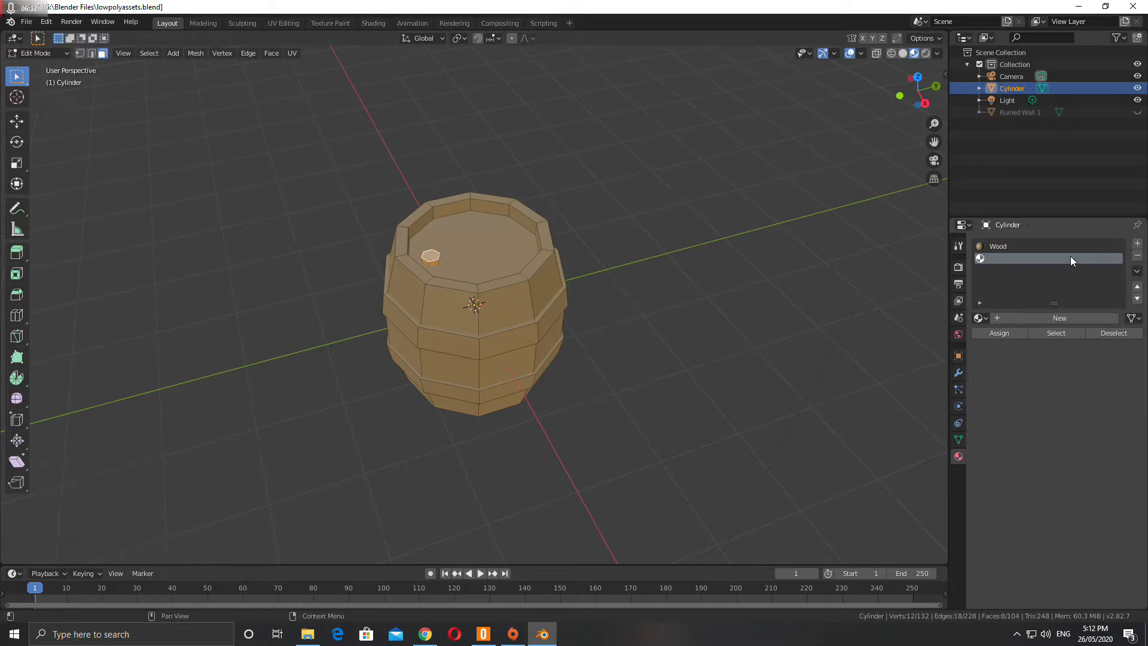
click(1031, 318)
double_click(999, 258)
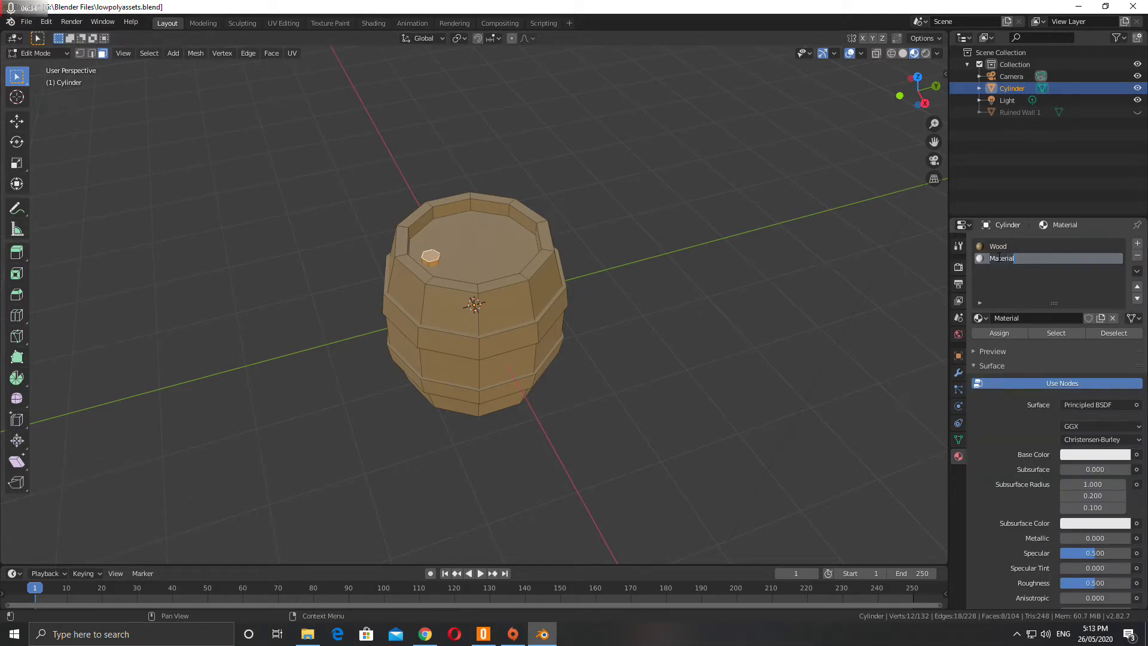
text(DarkWood)
key(Return)
- Give DarkWood a very dark brown base colour and assign it to the plug
click(1097, 454)
drag(1068, 341, 1049, 359)
drag(1121, 291, 1121, 343)
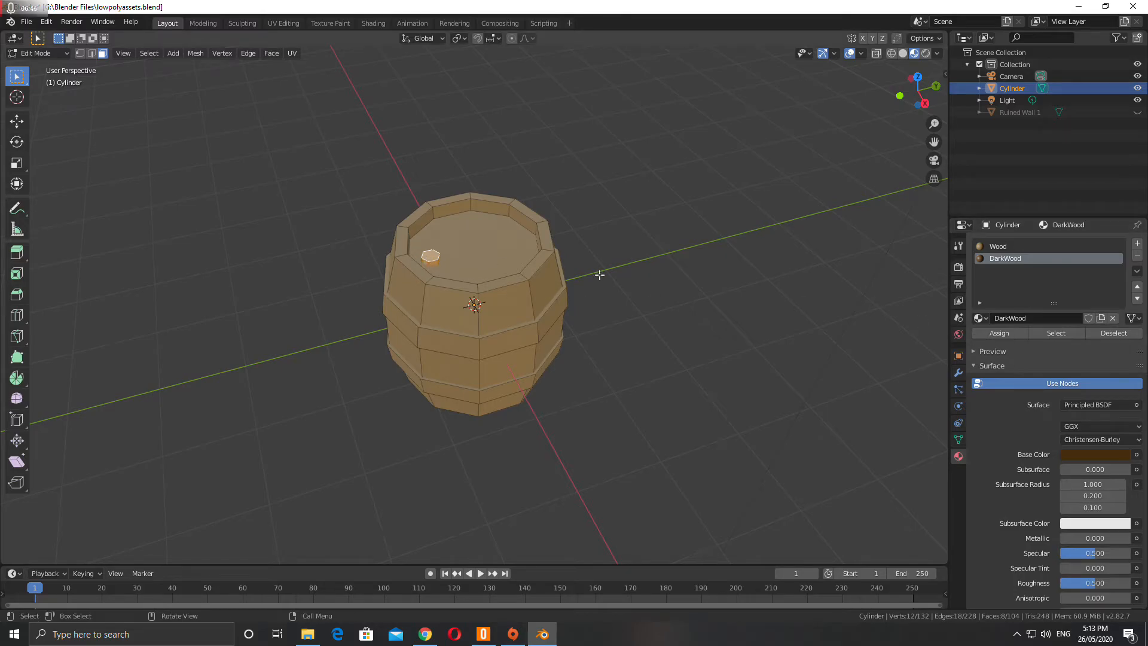
click(999, 333)
click(460, 311)
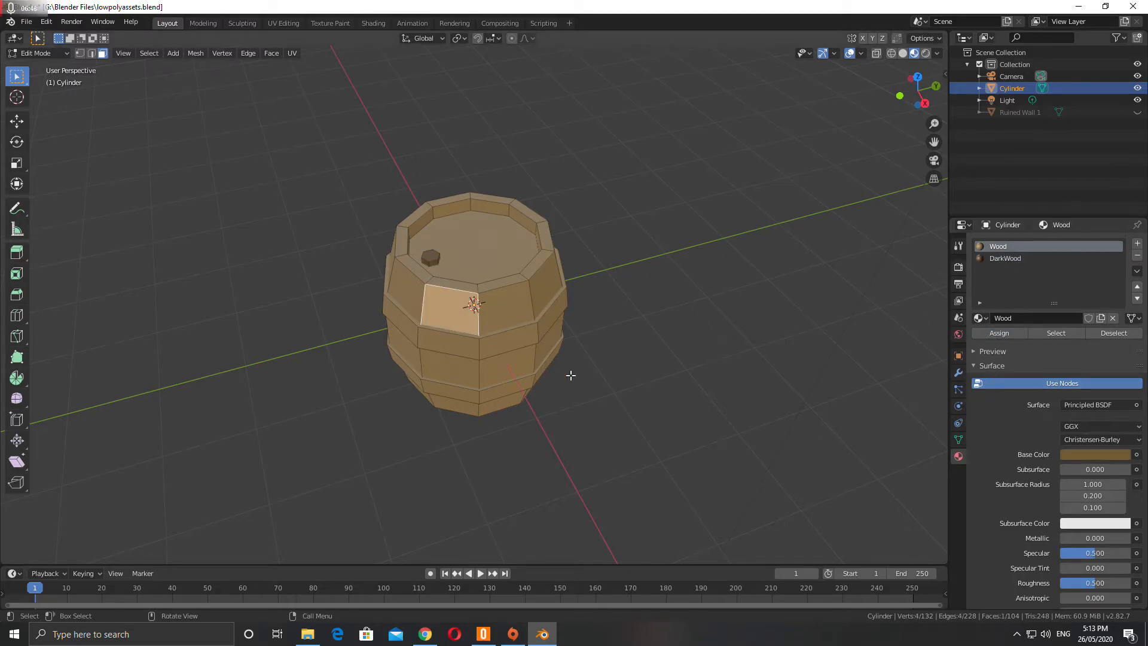
key(Tab)
middle_drag(493, 333, 518, 328)
key(Tab)
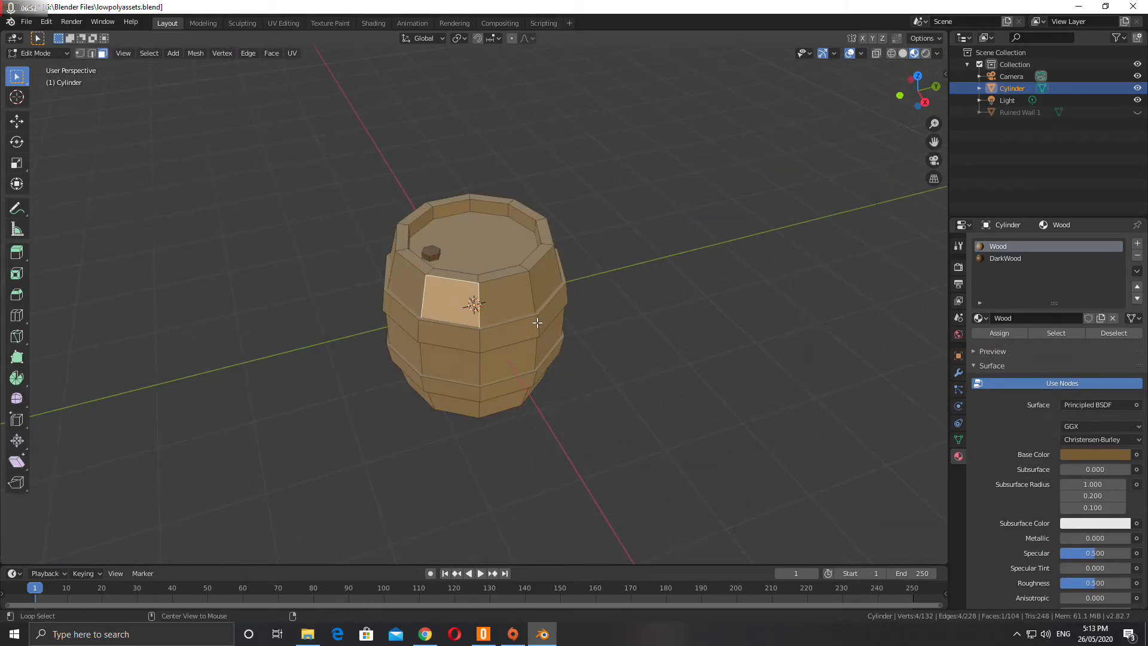
- Select both whole linked hoops and assign them a third material named BarrelMetal
alt+click(542, 324)
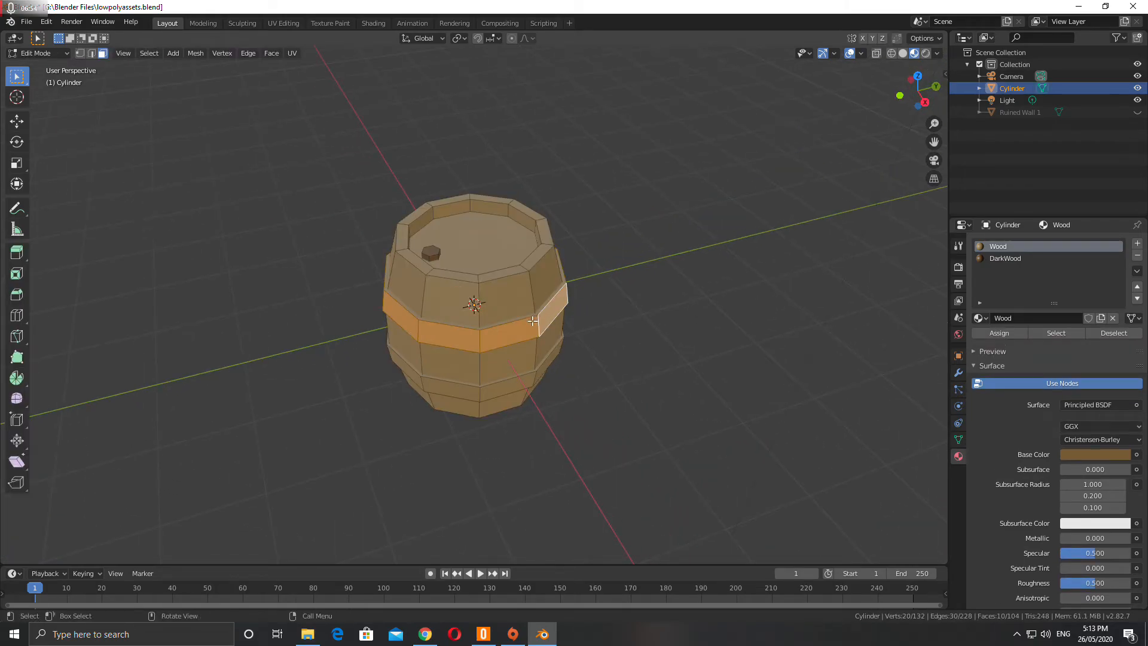
key(l)
key(l)
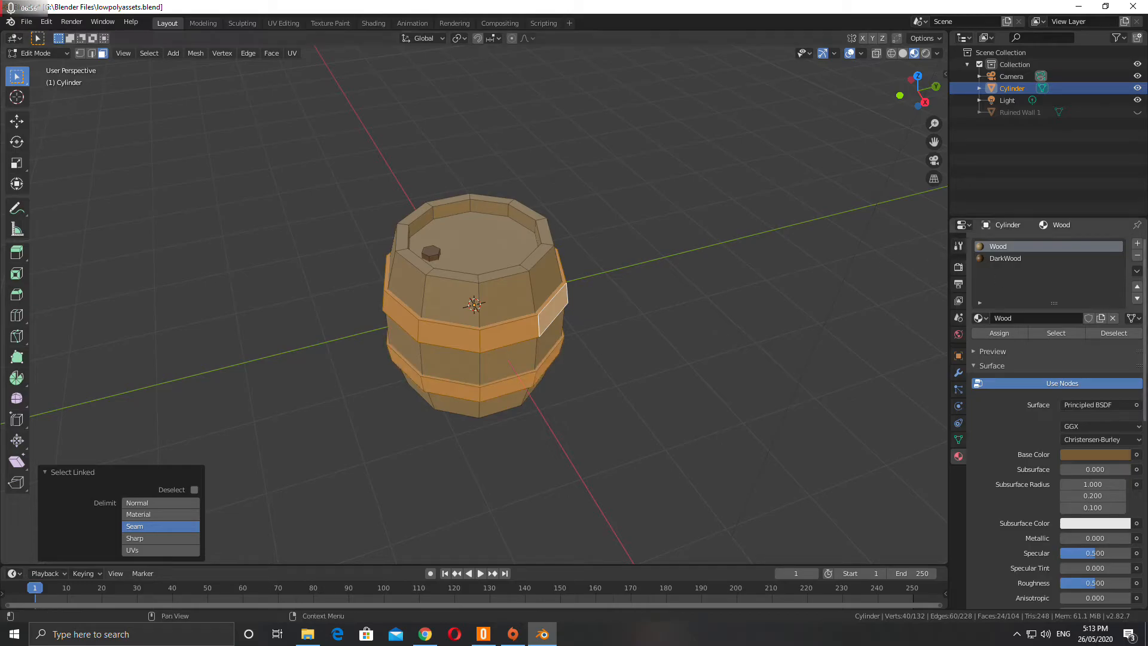
click(1137, 243)
click(1027, 317)
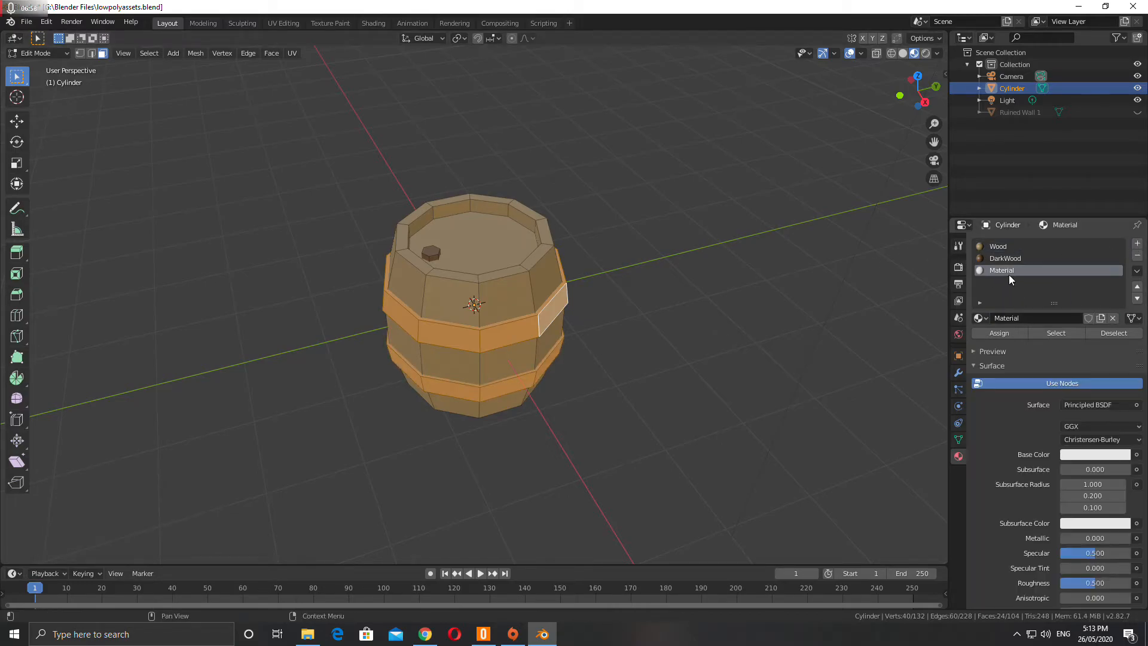
click(1007, 333)
double_click(1001, 270)
text(BarrelMetal)
key(Return)
- Set BarrelMetal's base colour to dark grey with value 0.160 and its metallic to 0.525, then deselect the hoops
click(1087, 458)
drag(1122, 346, 1120, 354)
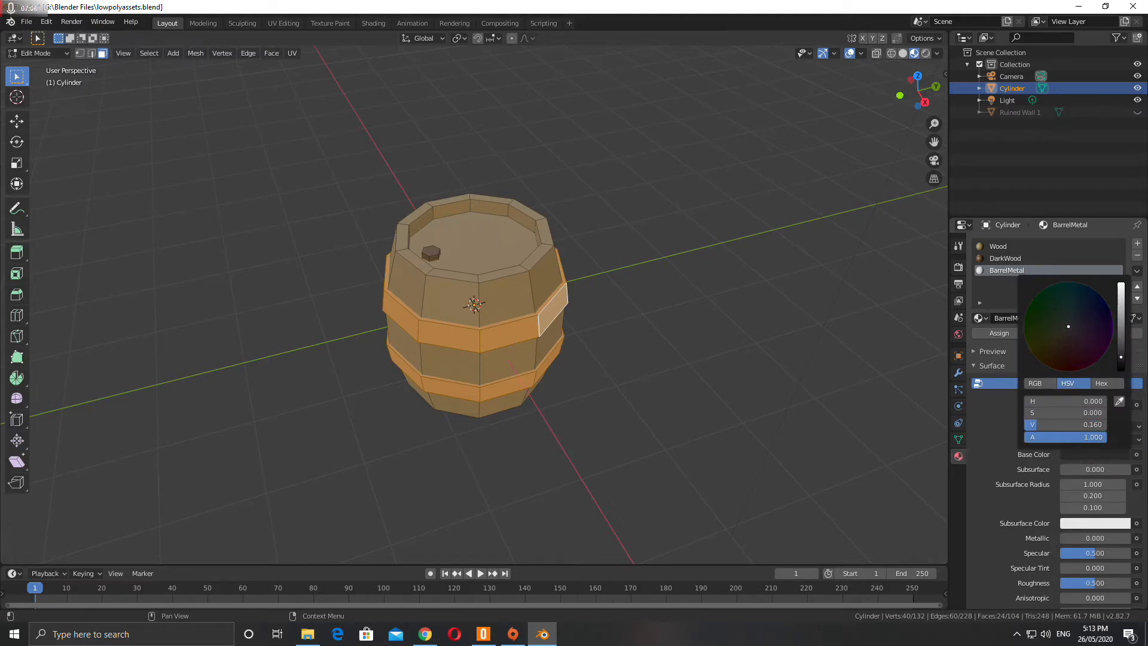
click(999, 333)
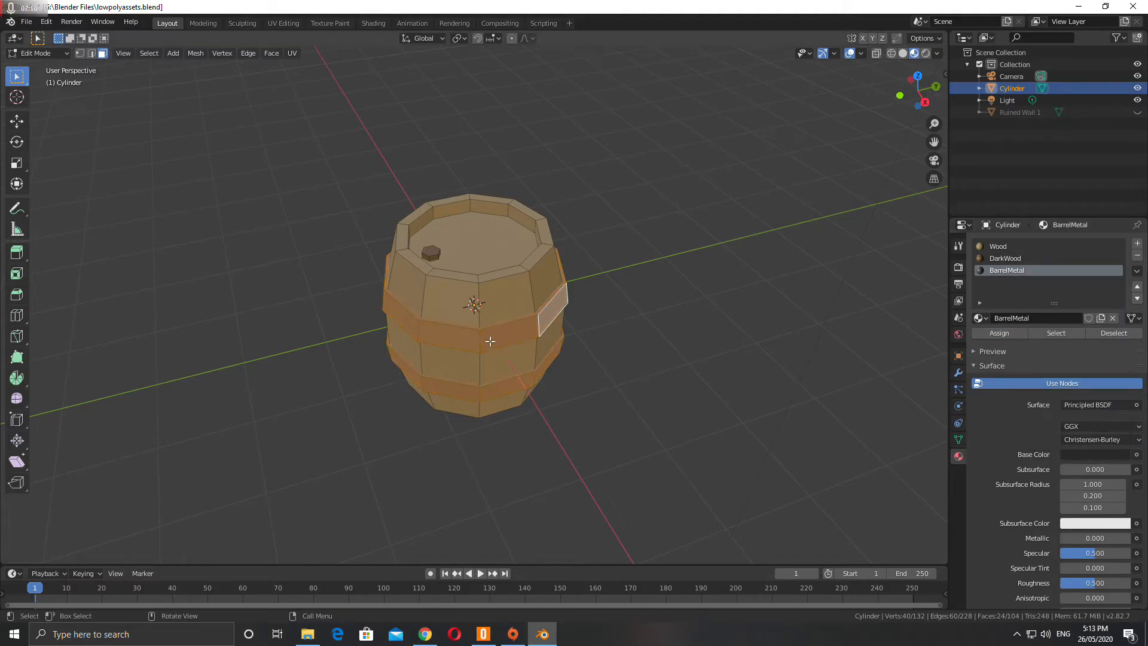
drag(1067, 538, 1076, 538)
click(625, 405)
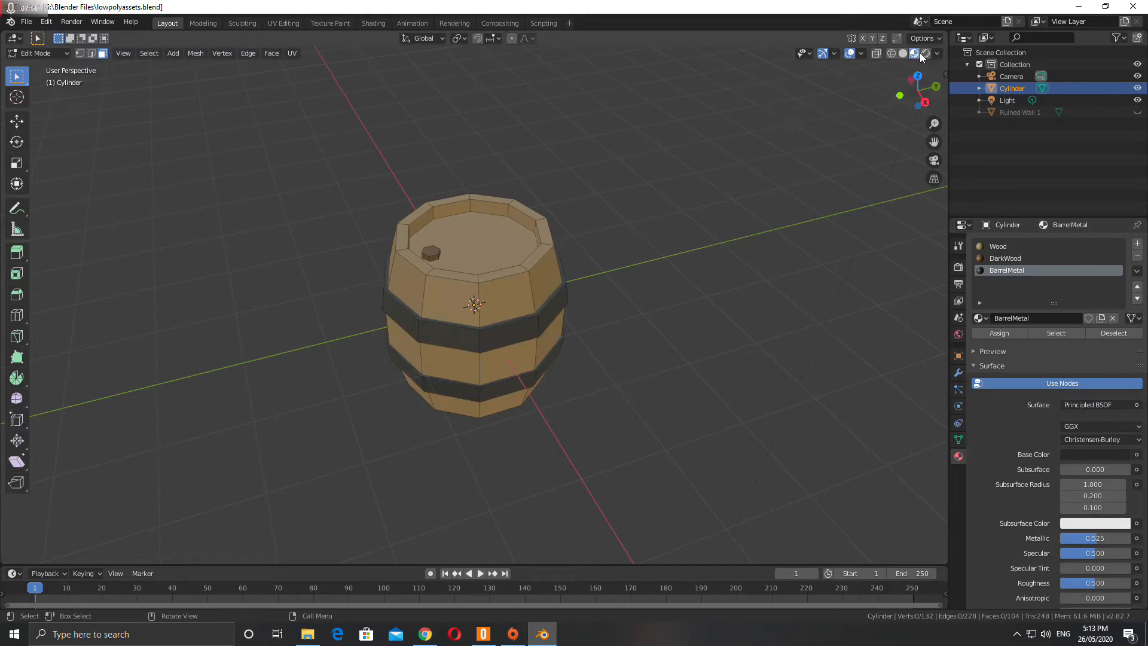
- Rotate the whole barrel object 90° about X so it lies on its side
key(Tab)
mouse_move(596, 369)
middle_down()
mouse_move(658, 390)
mouse_move(584, 338)
mouse_move(494, 351)
mouse_move(791, 403)
mouse_move(561, 384)
mouse_move(612, 361)
middle_up()
scroll(607, 358, down, 4)
scroll(572, 318, down, 2)
scroll(556, 320, up, 4)
scroll(558, 317, down, 3)
scroll(559, 317, up, 1)
middle_drag(715, 309, 522, 310)
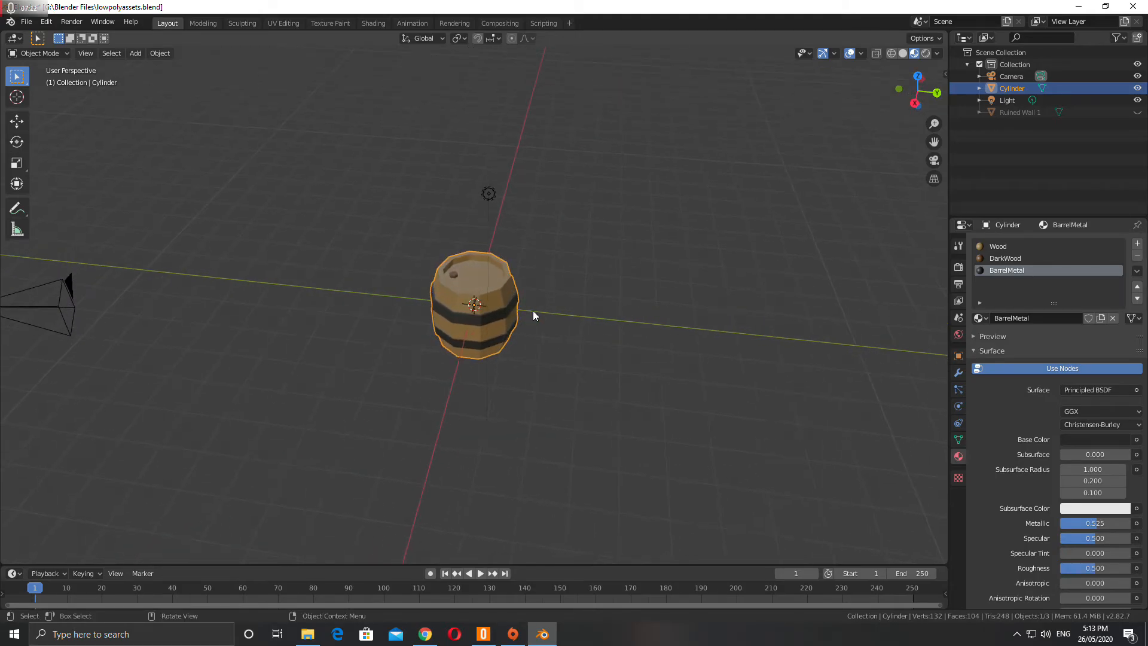
key(r)
key(z)
text(x)
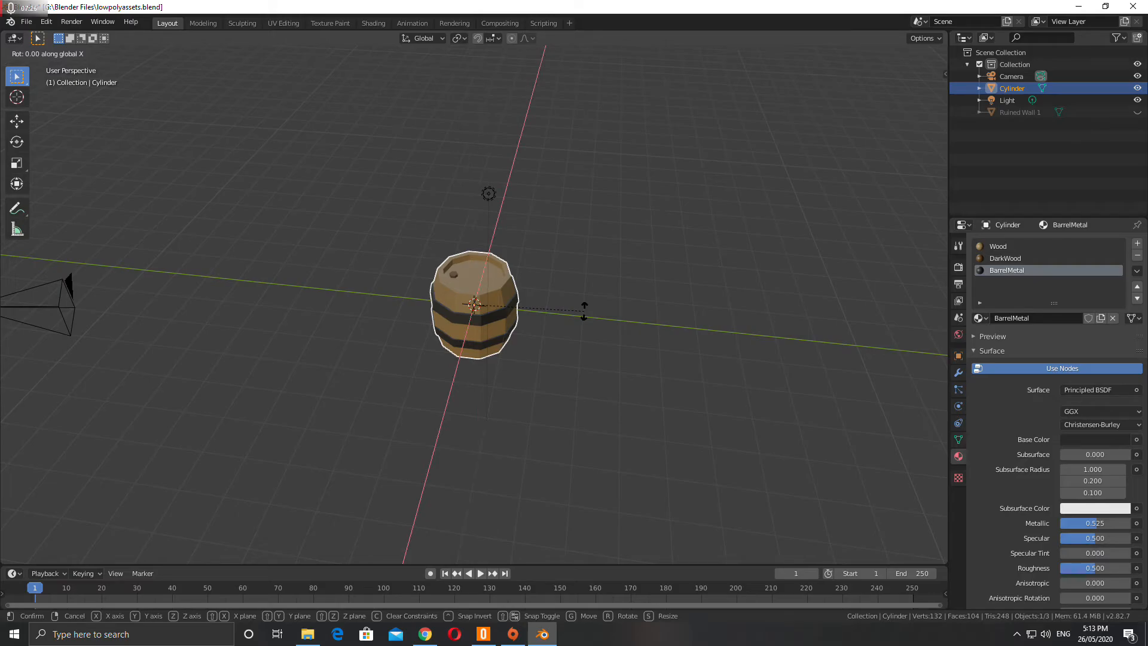
text(90)
key(Return)
- Place two linked duplicates of the barrel in a row along X, each about 2.4 m beyond the previous one
mouse_move(494, 297)
middle_down()
mouse_move(530, 280)
mouse_move(507, 284)
middle_up()
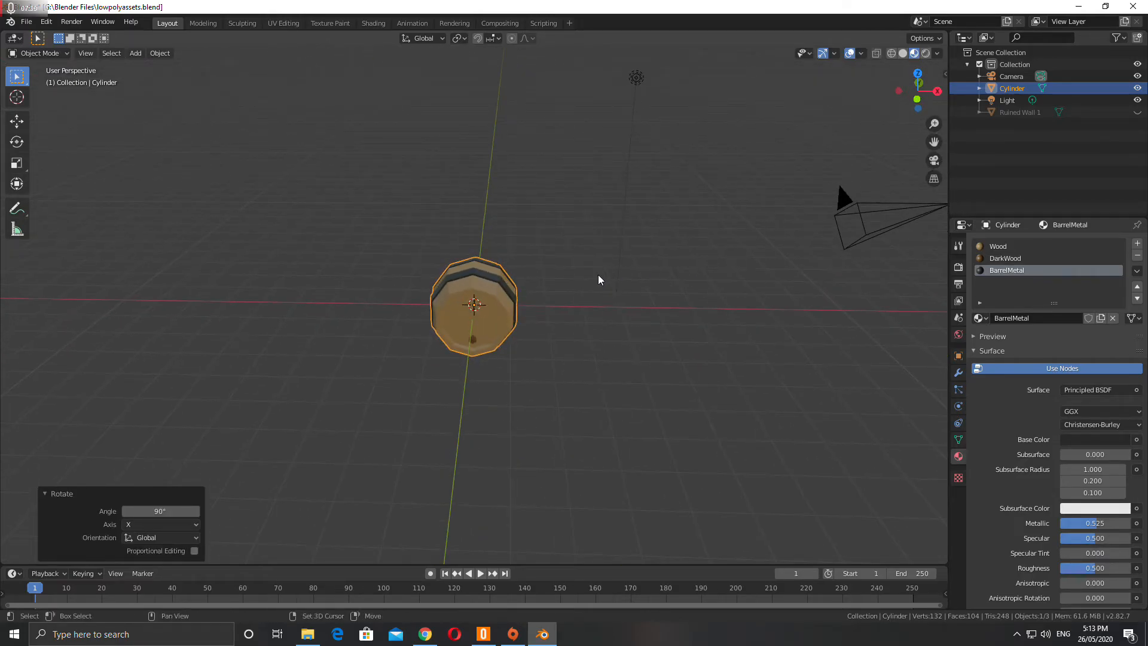
key(shift+d)
key(y)
key(x)
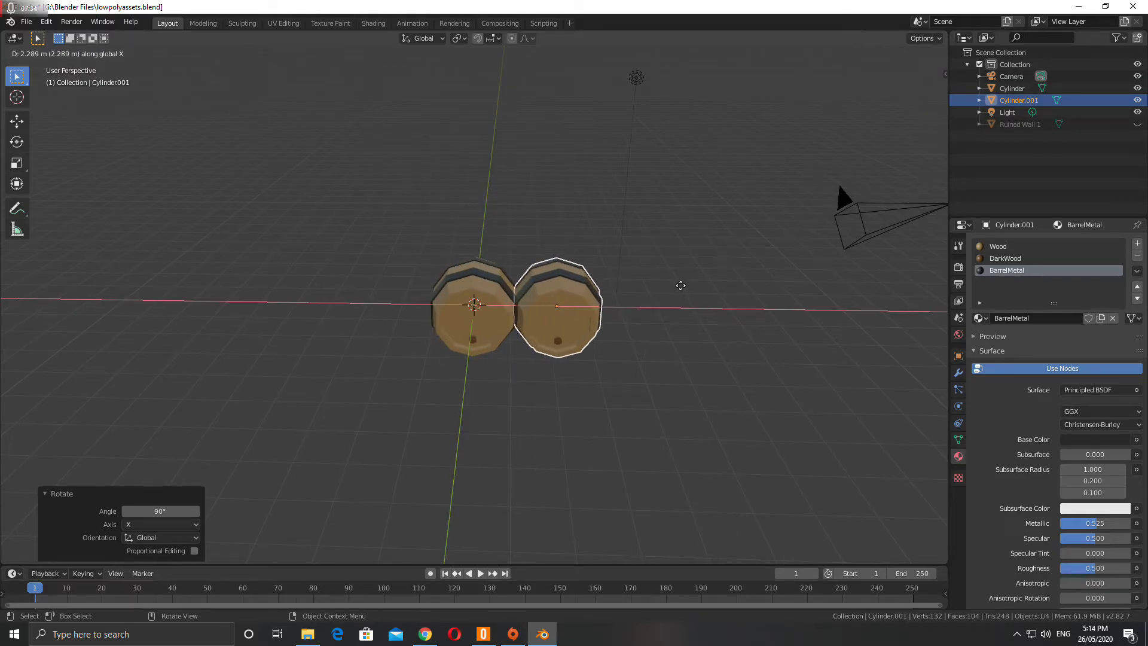
click(686, 290)
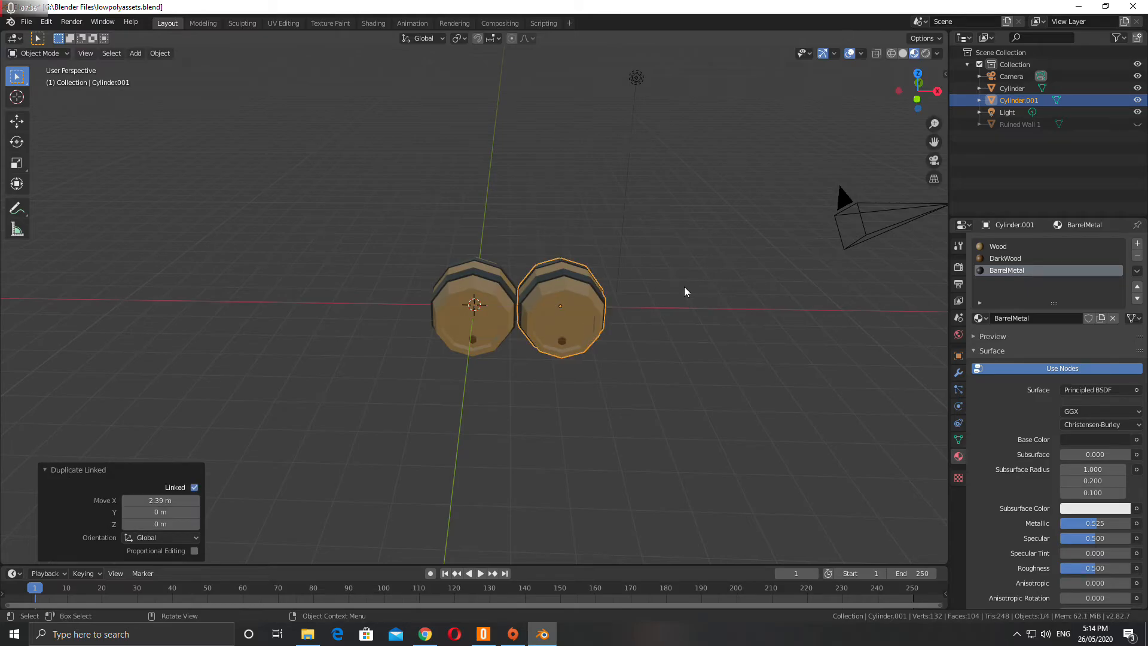
key(alt+d)
key(x)
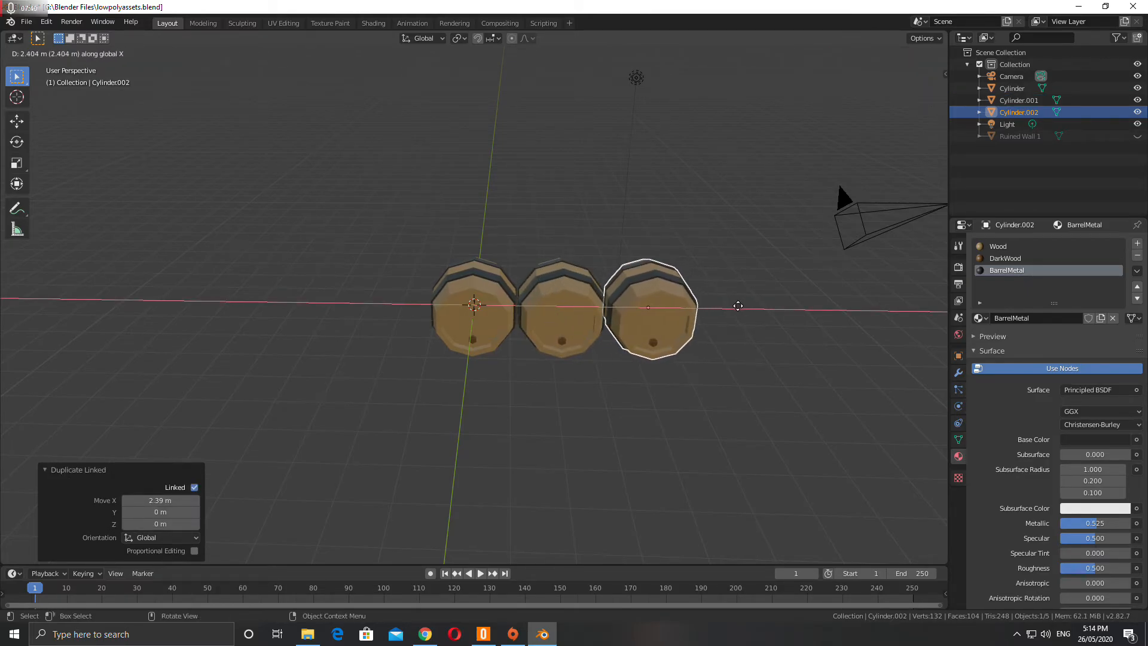
click(738, 308)
- Try insetting the third barrel's front end face by 0.2959 m, then undo the inset
middle_drag(738, 310, 655, 354)
key(Tab)
click(646, 331)
key(i)
click(770, 391)
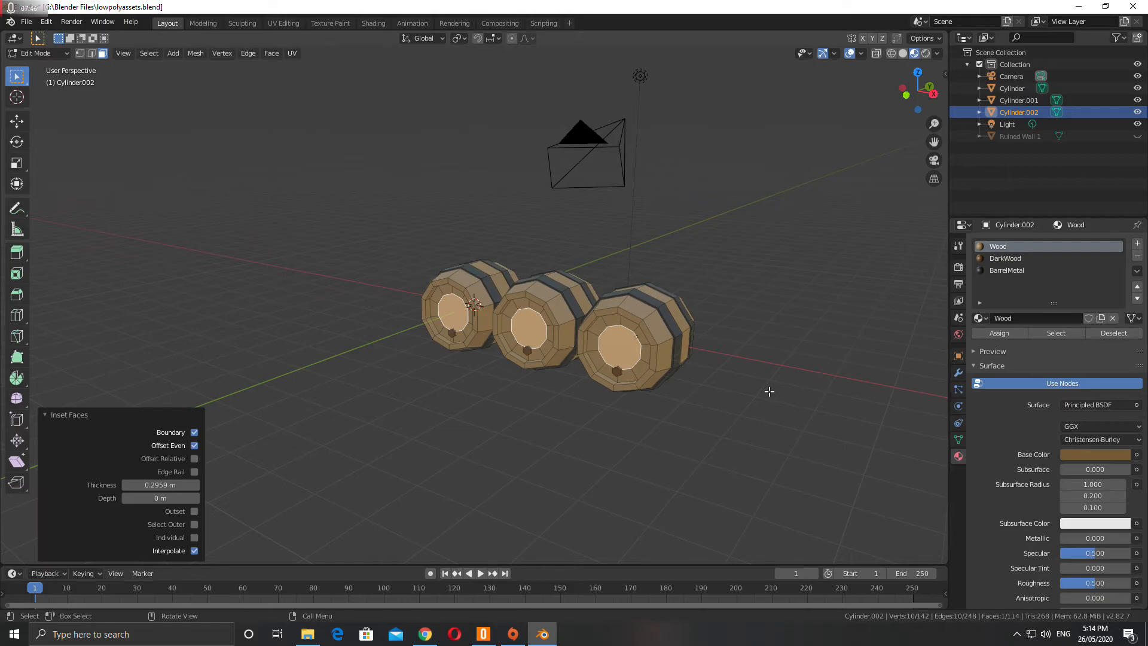
key(ctrl+z)
key(ctrl+z)
key(Tab)
- Make an independent, non-linked duplicate of the third barrel and place it at the end of the row along X
middle_drag(614, 332, 647, 356)
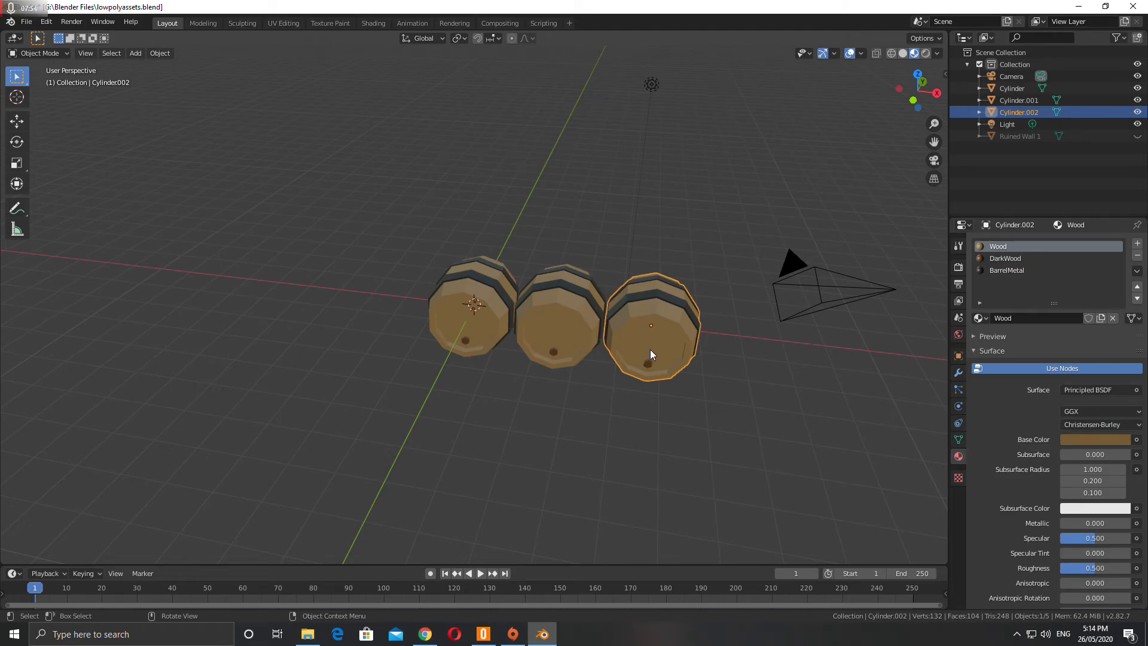
key(shift+d)
key(x)
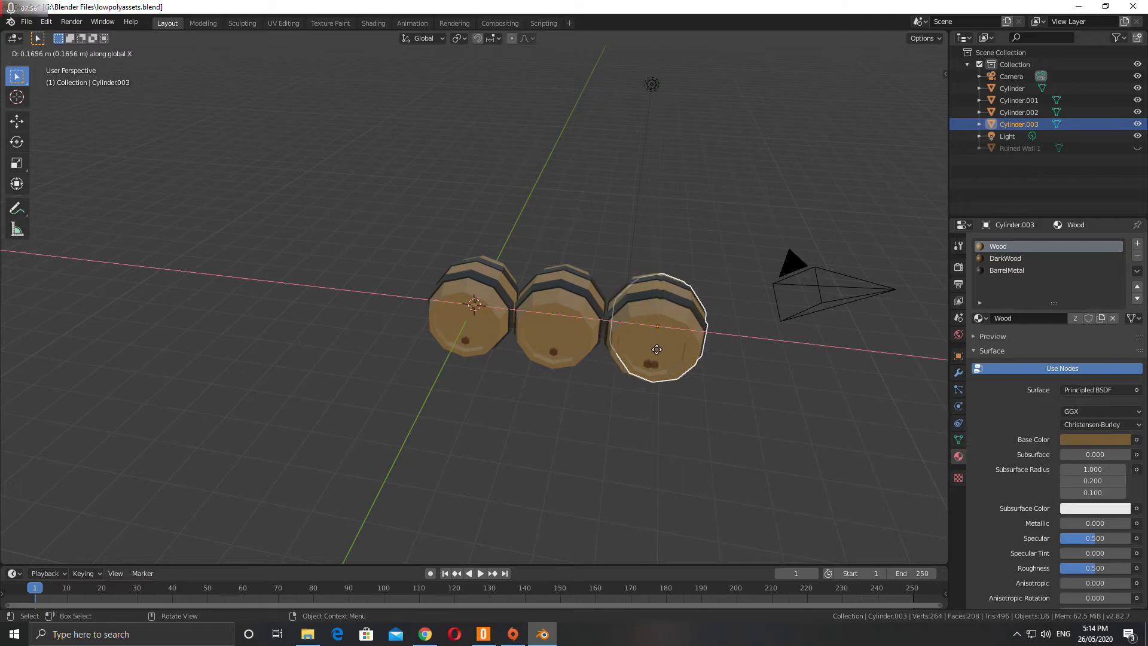
click(743, 351)
- Try insetting the fourth barrel's front face by 0.2016 m and extruding it, then undo both operations
key(Tab)
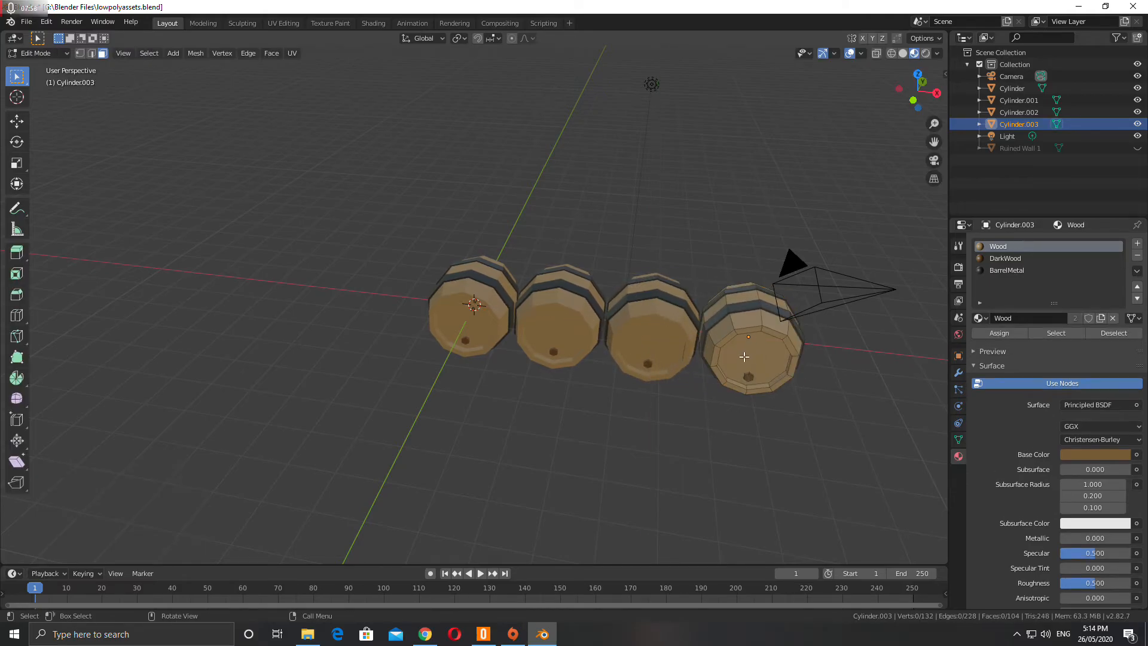
click(759, 366)
key(i)
click(825, 392)
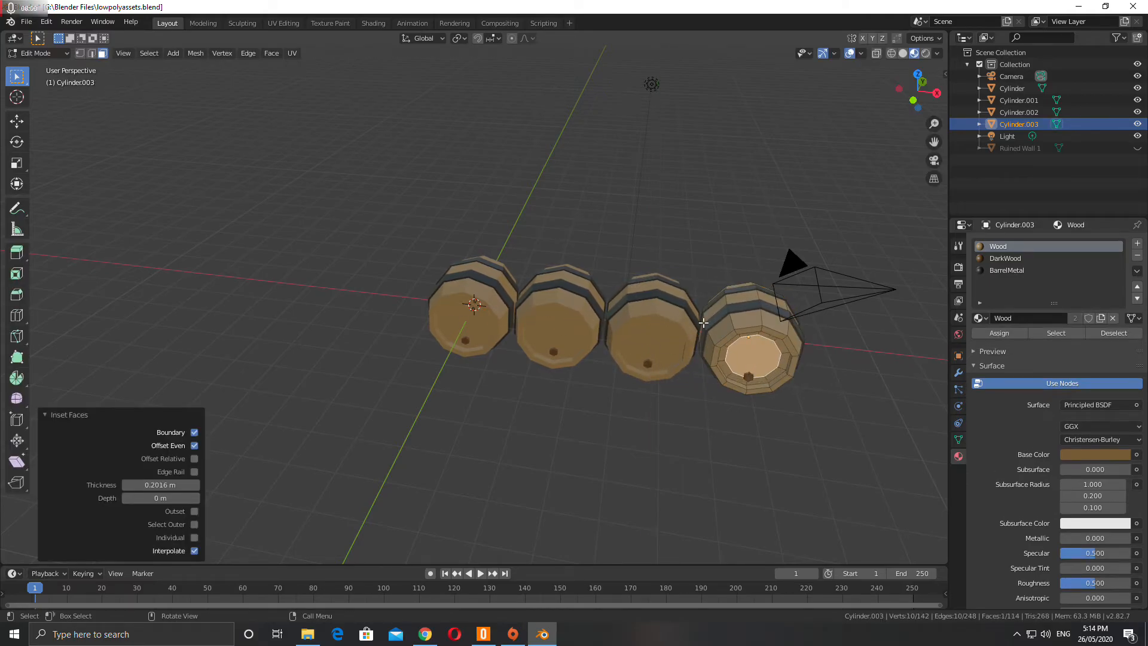
key(e)
click(777, 398)
key(ctrl+z)
key(ctrl+z)
key(ctrl+z)
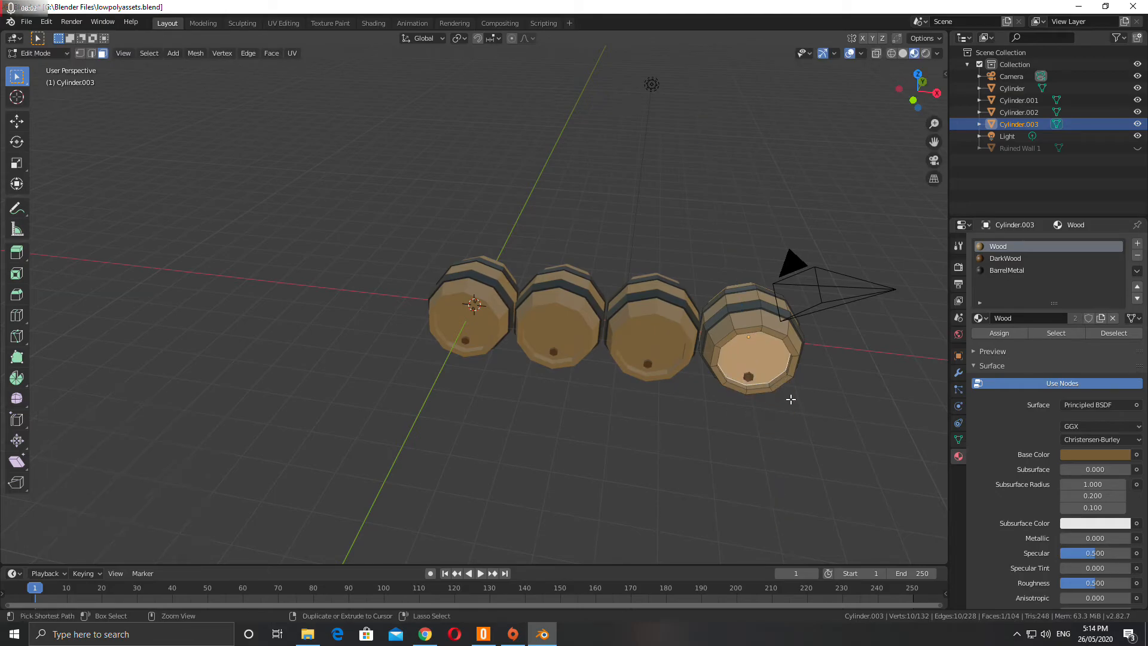
- Delete the independent fourth barrel from the row
key(Tab)
key(x)
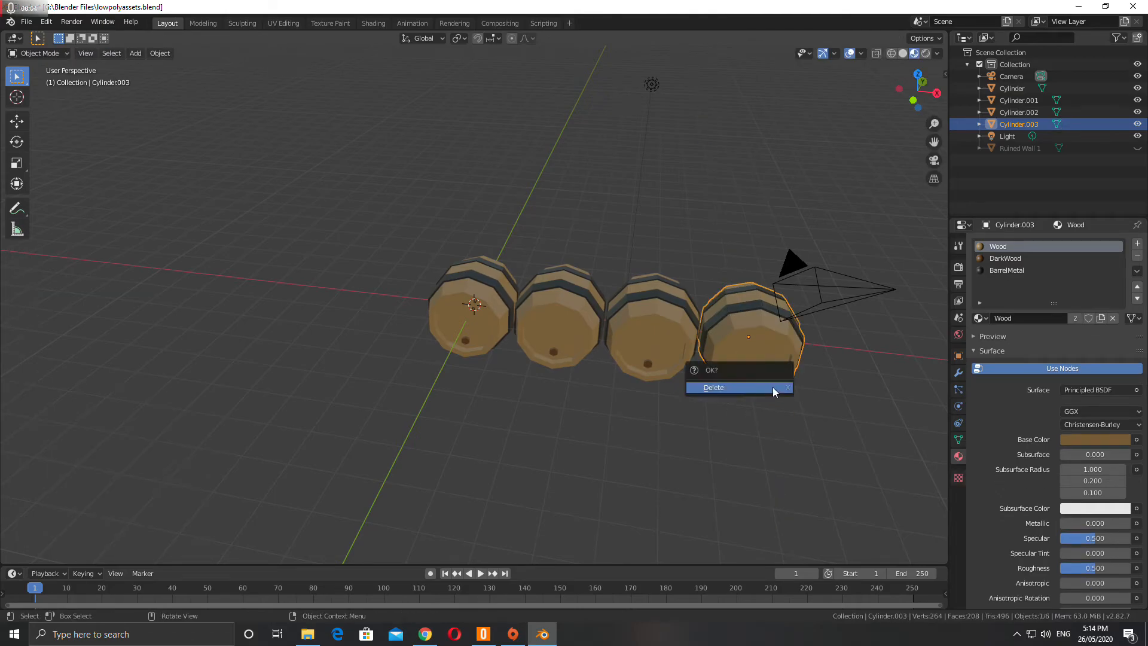
click(772, 386)
- Create linked duplicates of the second and third barrels and raise them 2.34 m along Z
click(636, 325)
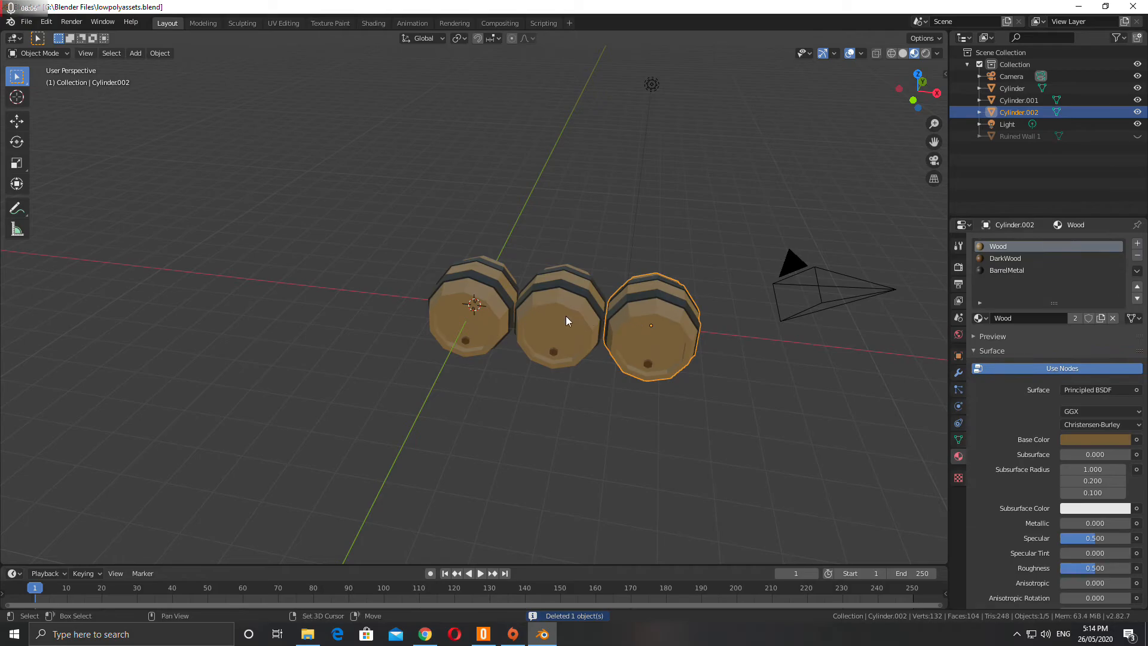
shift+click(567, 323)
middle_drag(568, 331, 586, 329)
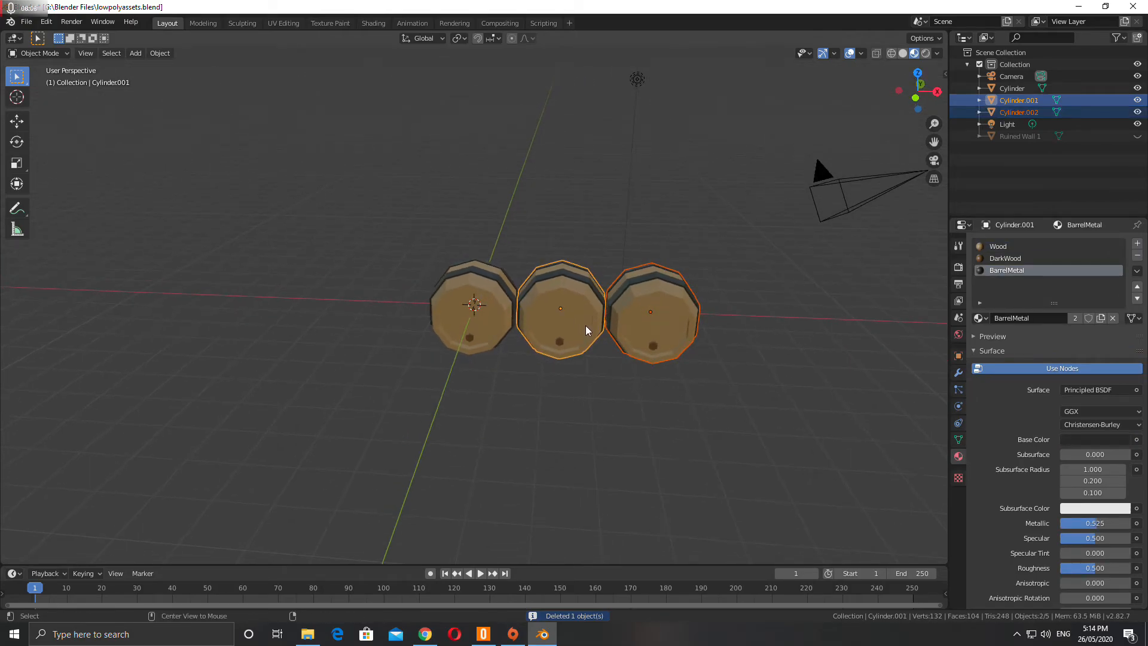
key(shift+d)
key(z)
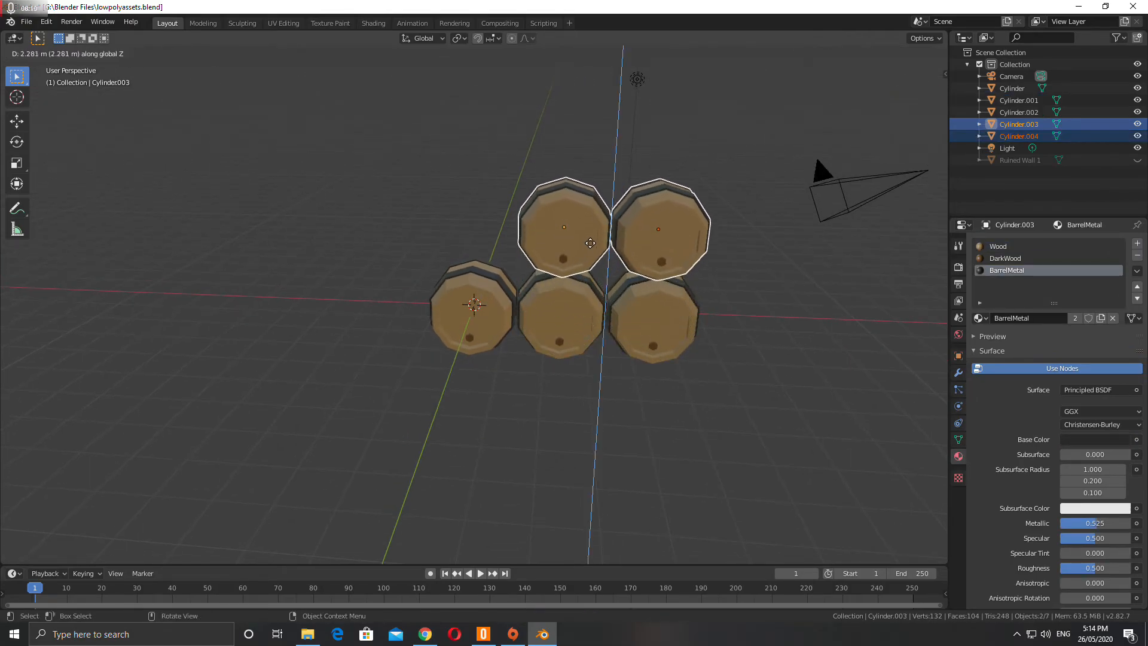
click(590, 241)
- Move the two upper barrels -1.24 m along X and lower them about 0.24 m along Z over the bottom row
key(g)
key(x)
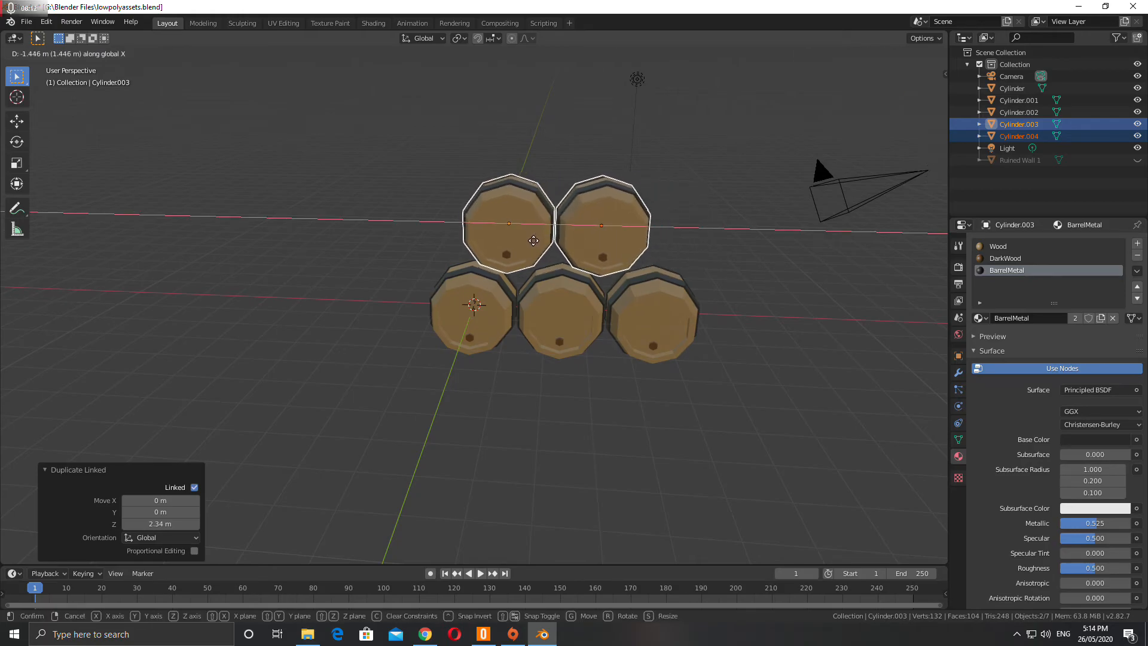
click(542, 240)
middle_drag(542, 241, 587, 269)
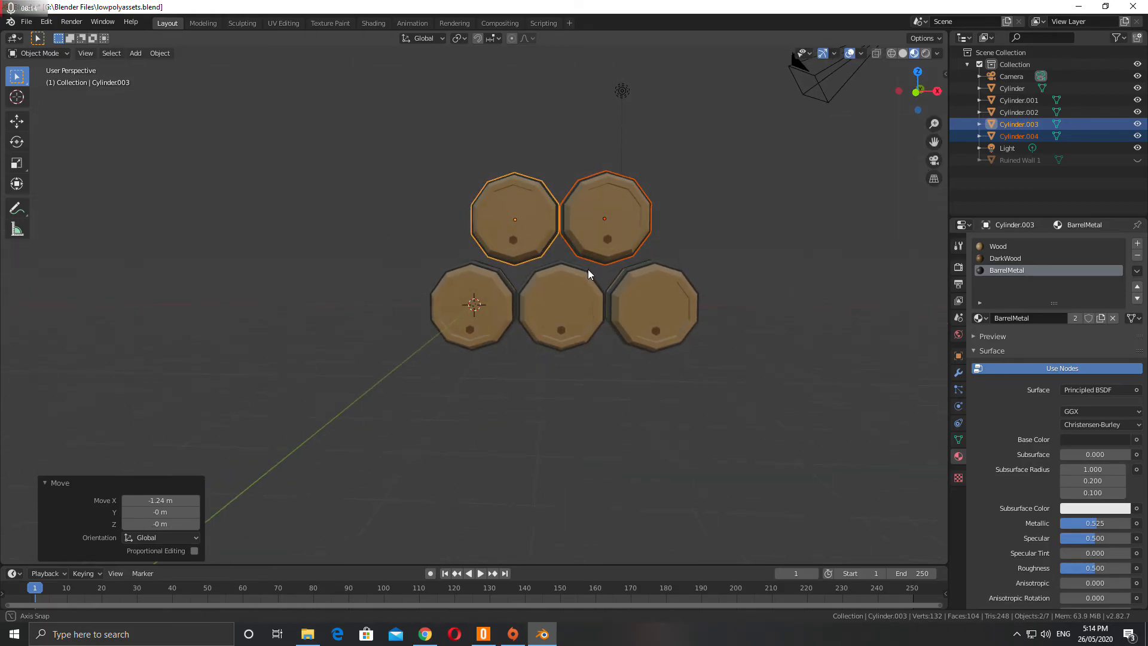
key(g)
key(z)
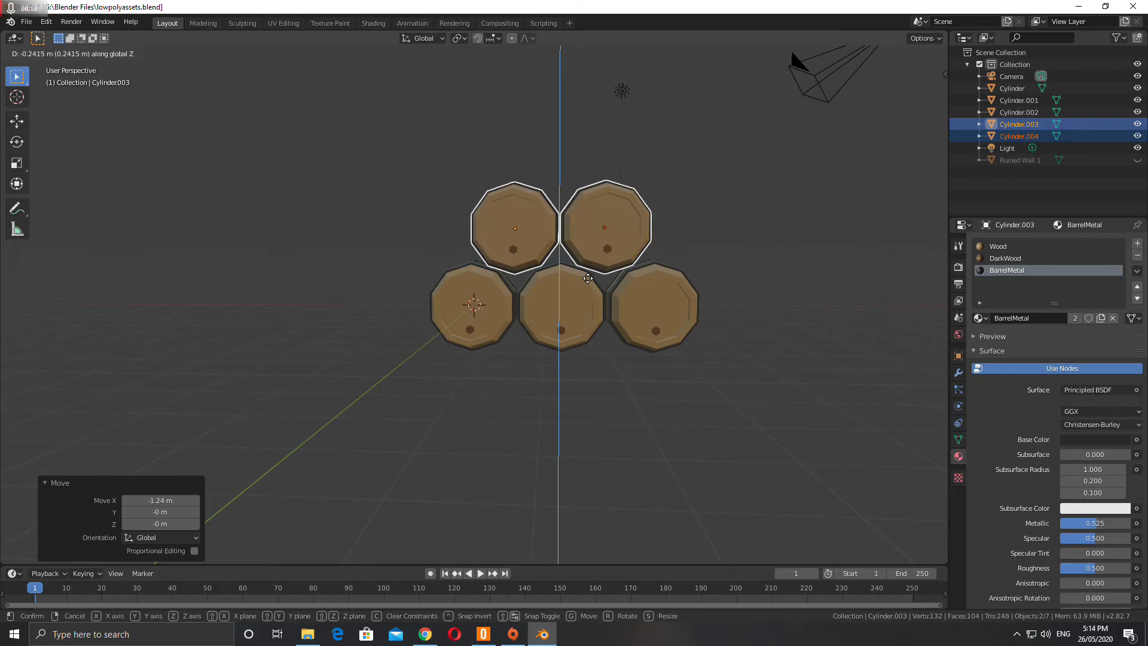
click(588, 279)
key(Tab)
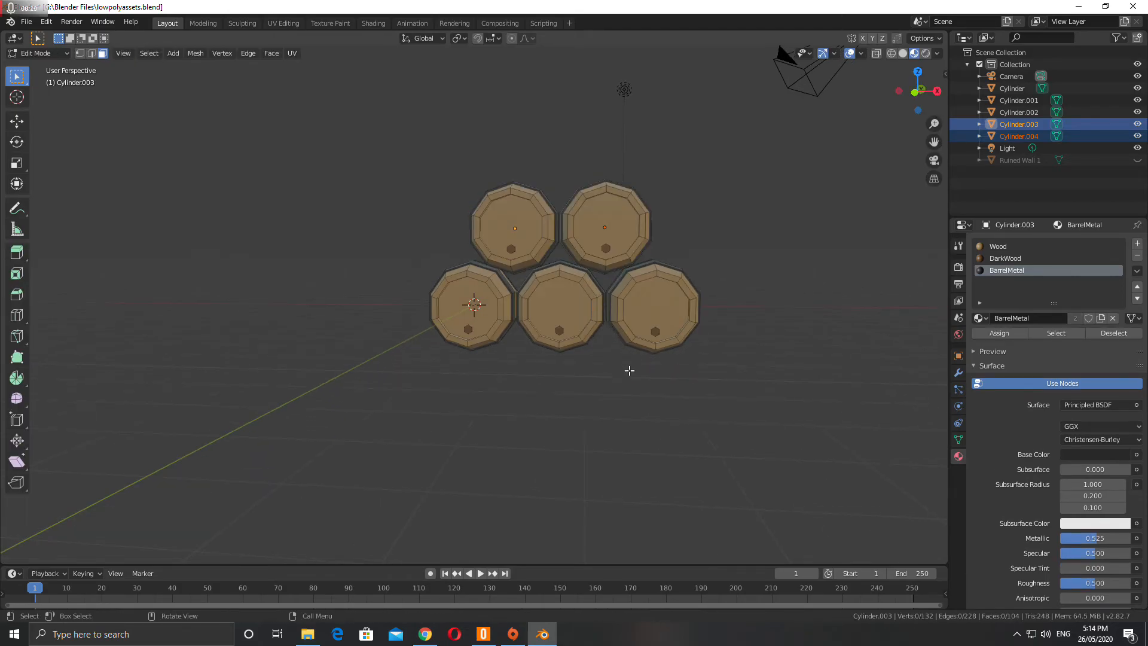
mouse_move(643, 384)
middle_down()
mouse_move(371, 384)
mouse_move(650, 403)
middle_up()
scroll(628, 397, down, 6)
scroll(510, 335, up, 5)
click(504, 241)
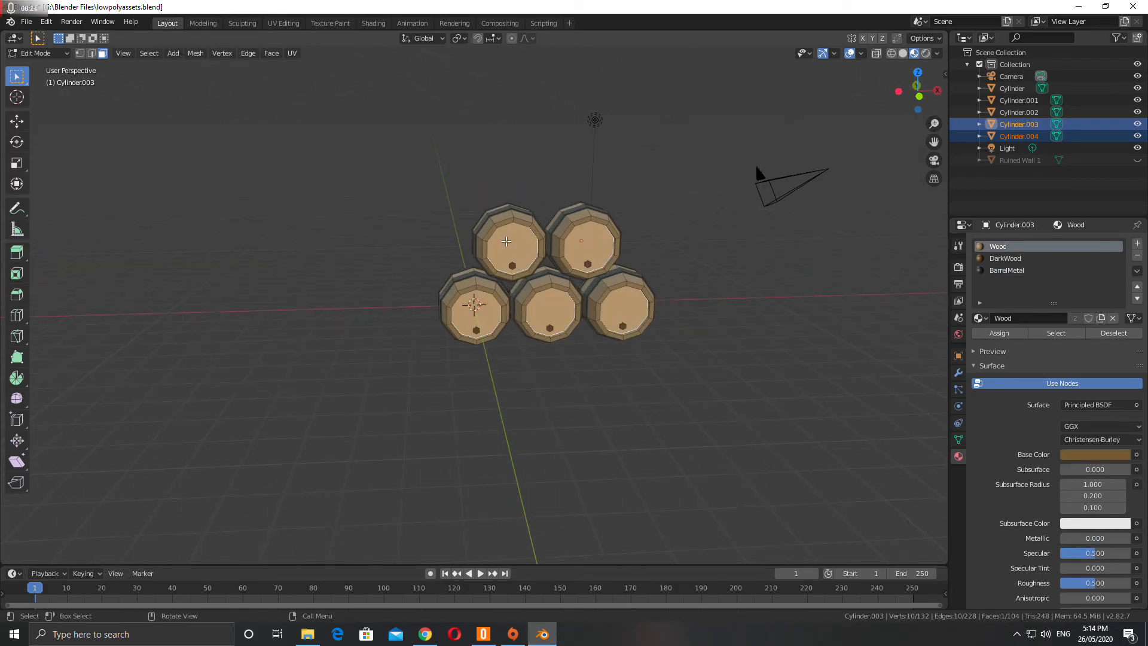
key(Tab)
- Rotate the upper row's left barrel about -9° around the Y axis
click(515, 253)
middle_drag(651, 323, 662, 324)
key(r)
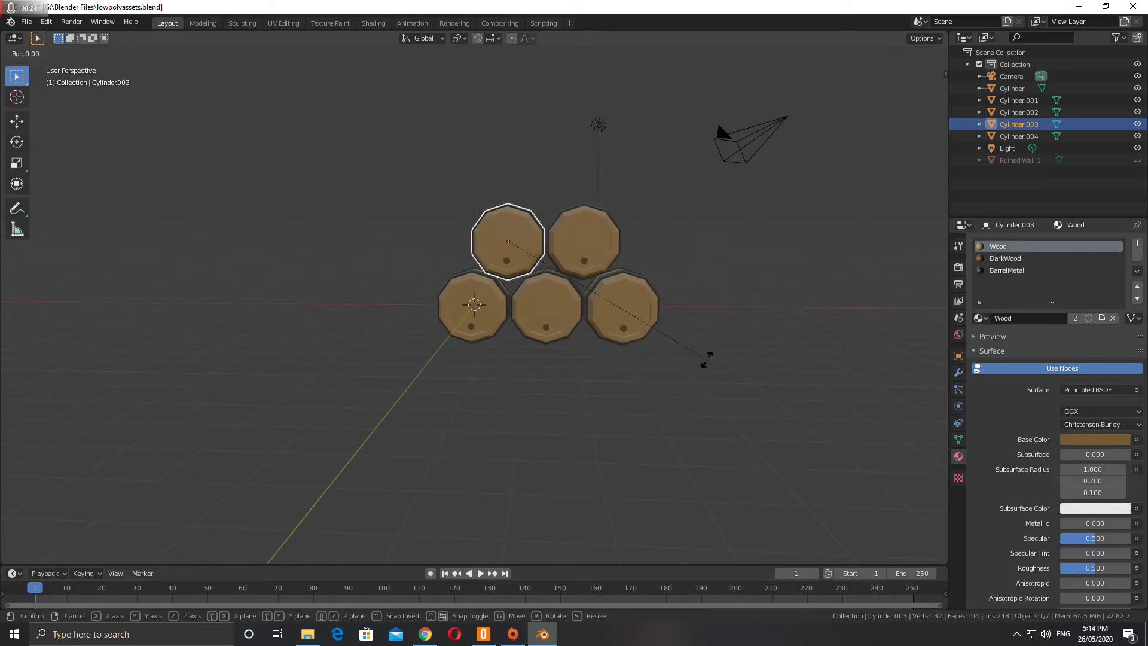
key(y)
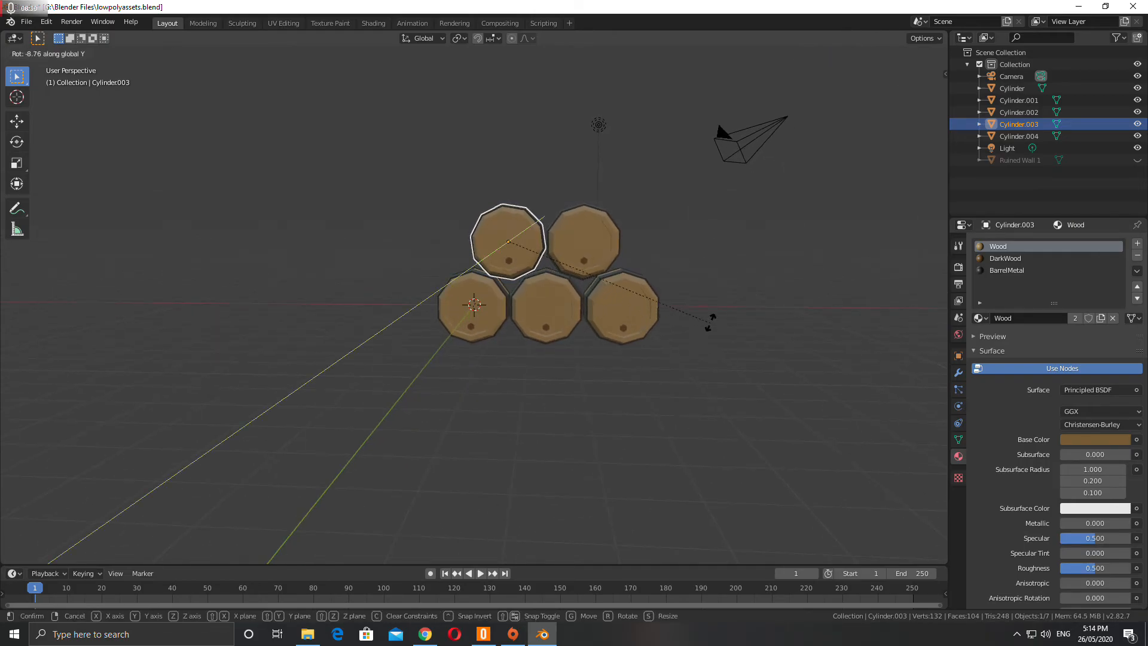
click(712, 323)
- Rotate the upper row's right barrel 112° around the Y axis
click(611, 247)
key(r)
key(y)
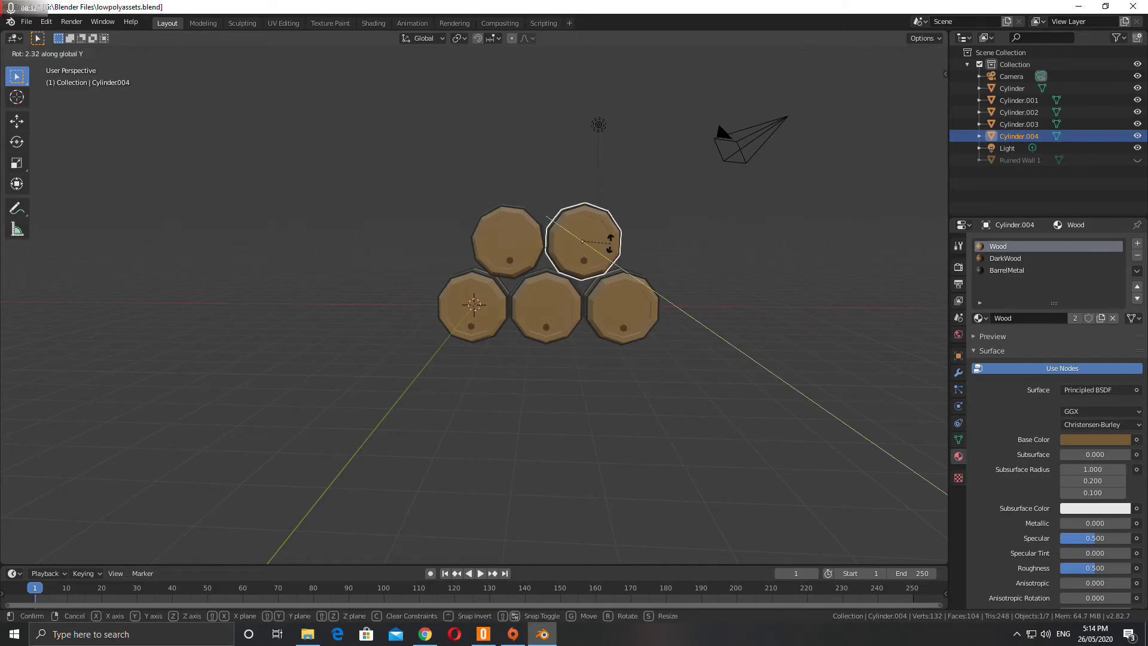
click(569, 277)
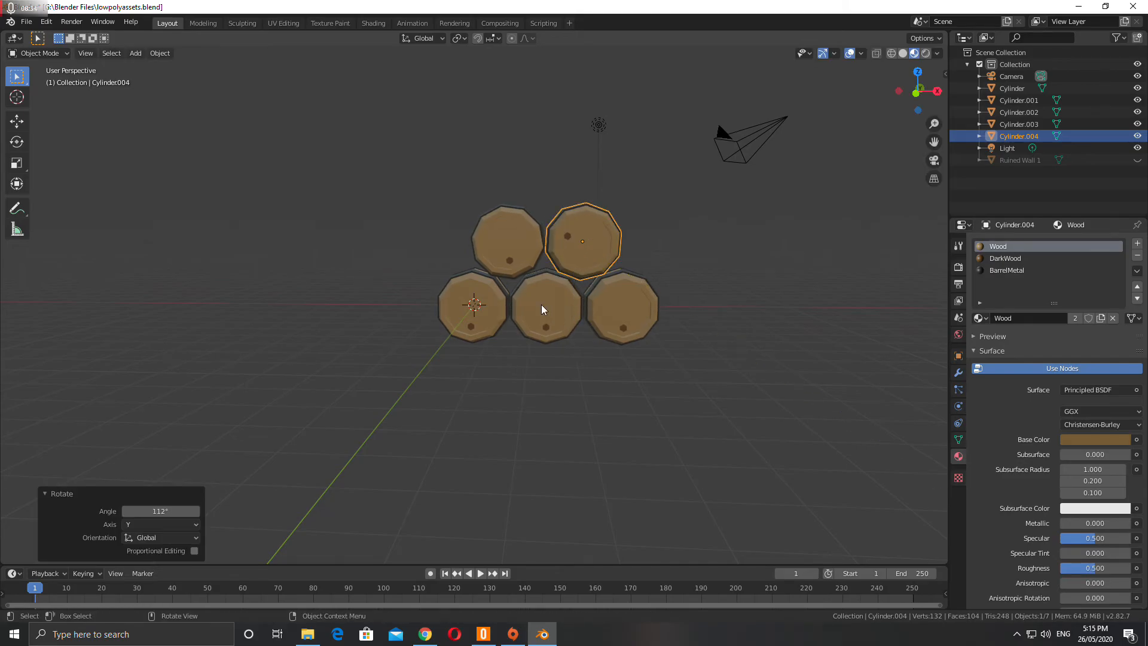
- Rotate the bottom row's middle barrel -6.03° and its right barrel 14.6° around the Y axis
click(543, 307)
key(r)
key(y)
click(699, 347)
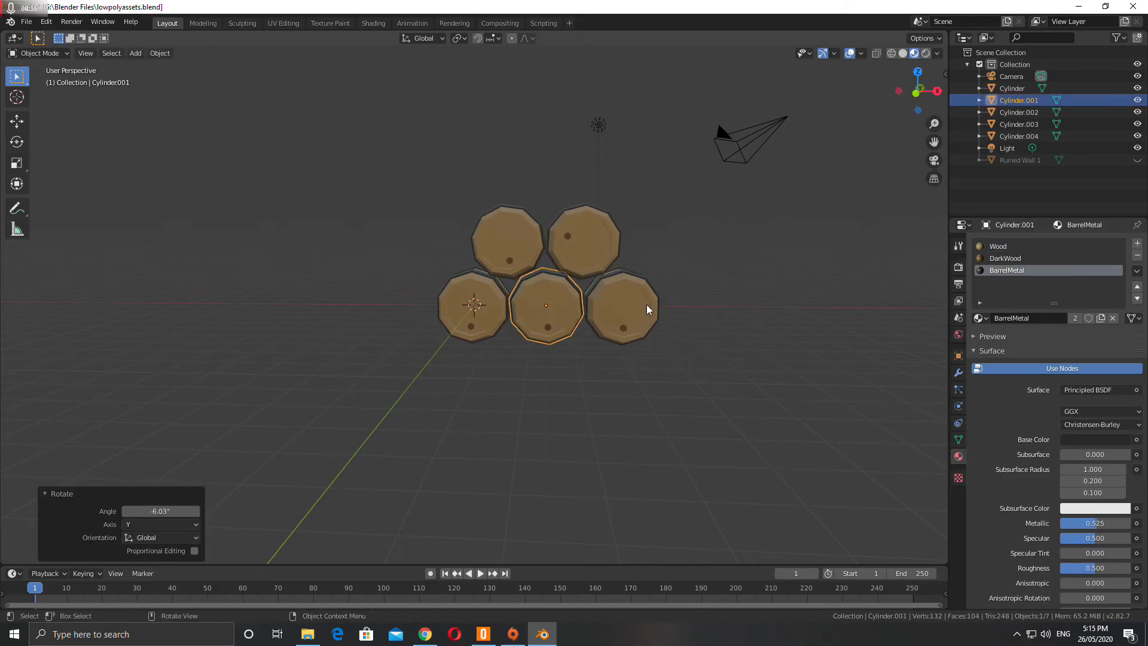
click(648, 307)
key(r)
key(y)
click(646, 307)
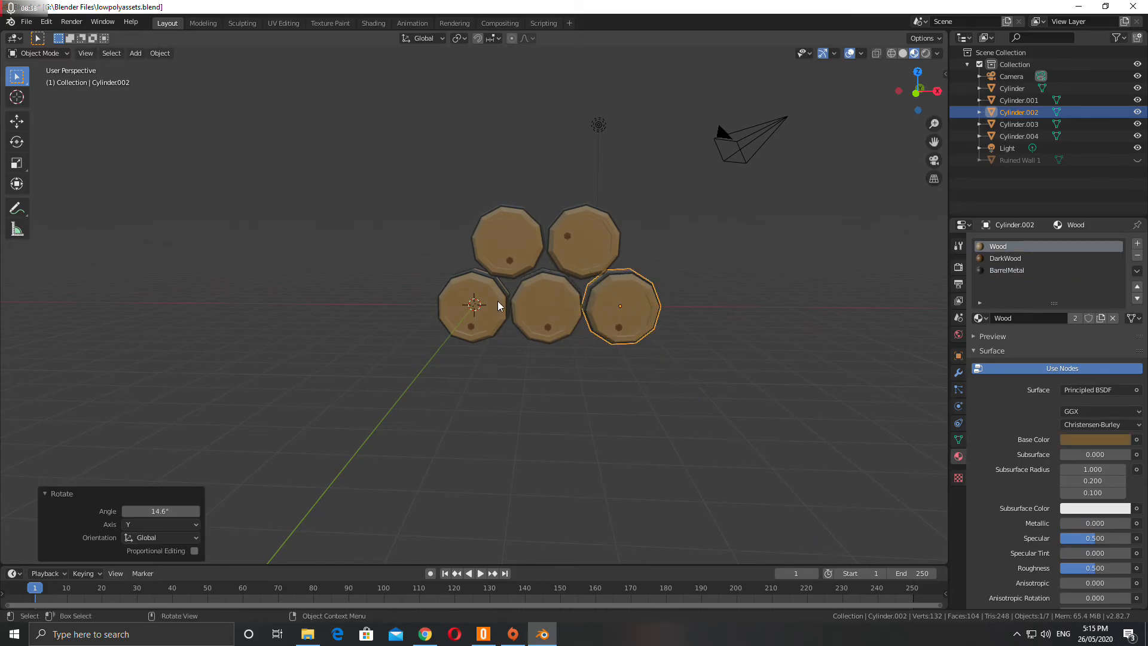
- Rotate the bottom row's left barrel about -8° around the Y axis
click(472, 306)
key(r)
key(y)
click(496, 294)
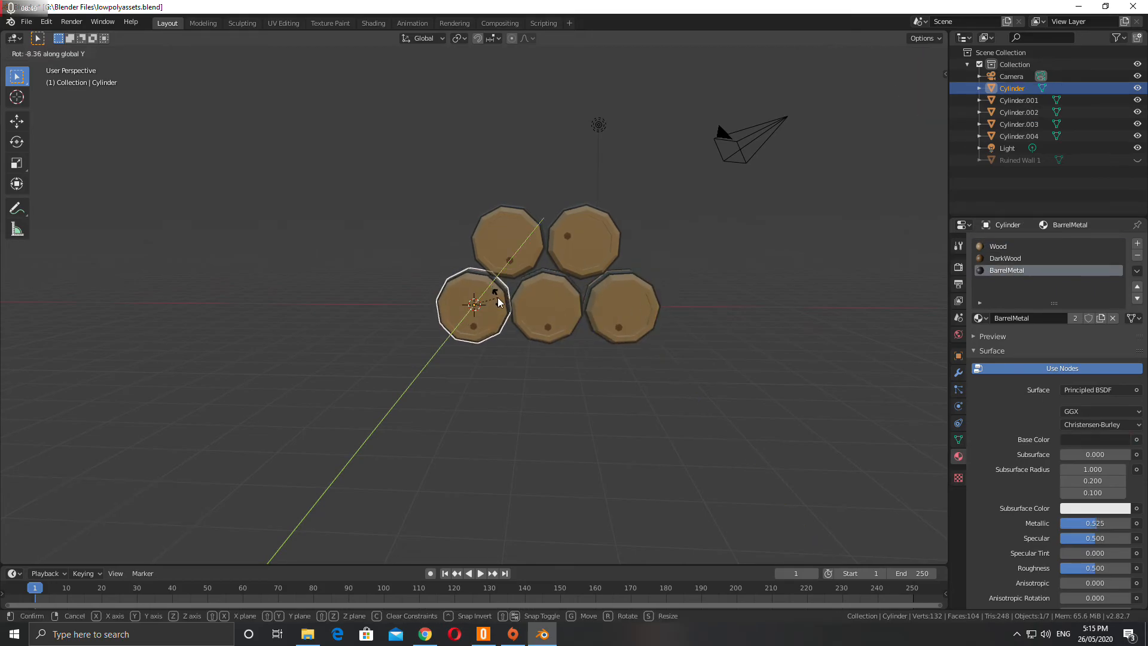
- Rotate the upper row's right barrel by -115° around the Y axis and deselect it
click(604, 236)
key(r)
key(y)
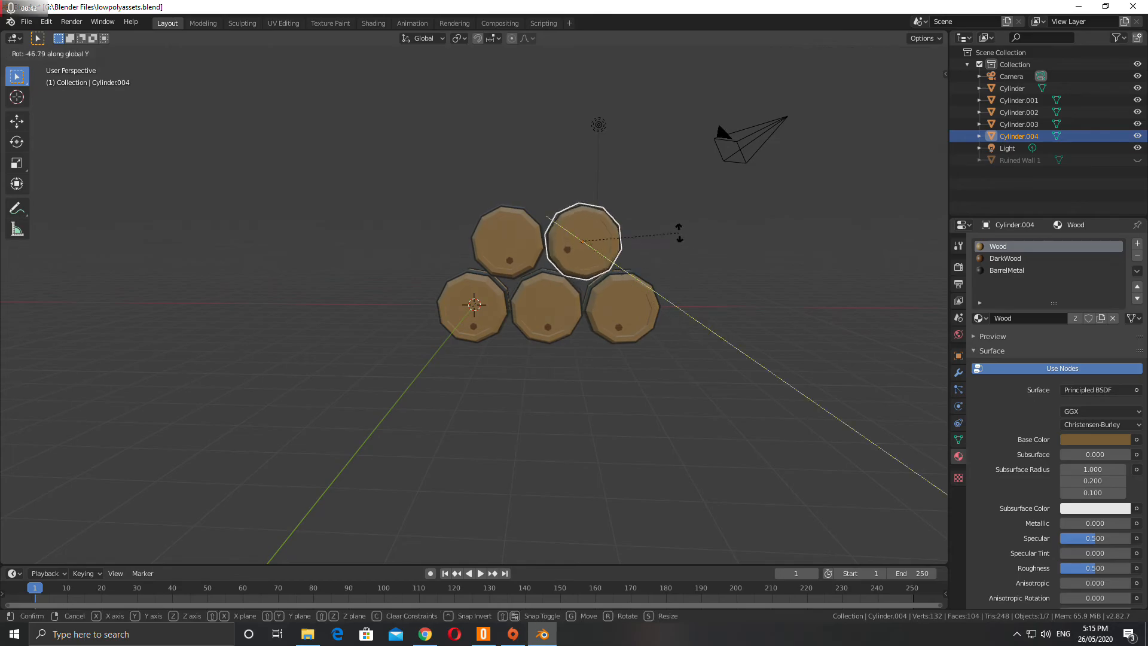
click(607, 157)
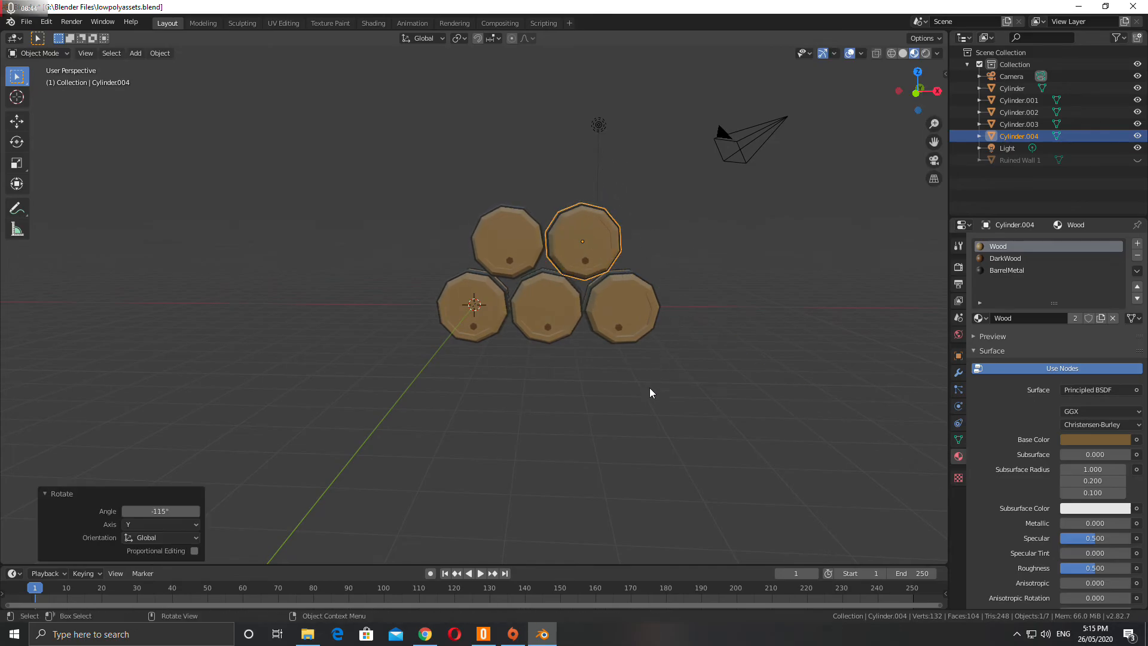
click(625, 394)
- Lower the two upper barrels slightly along Z onto the bottom row, then deselect them
middle_drag(625, 394, 551, 399)
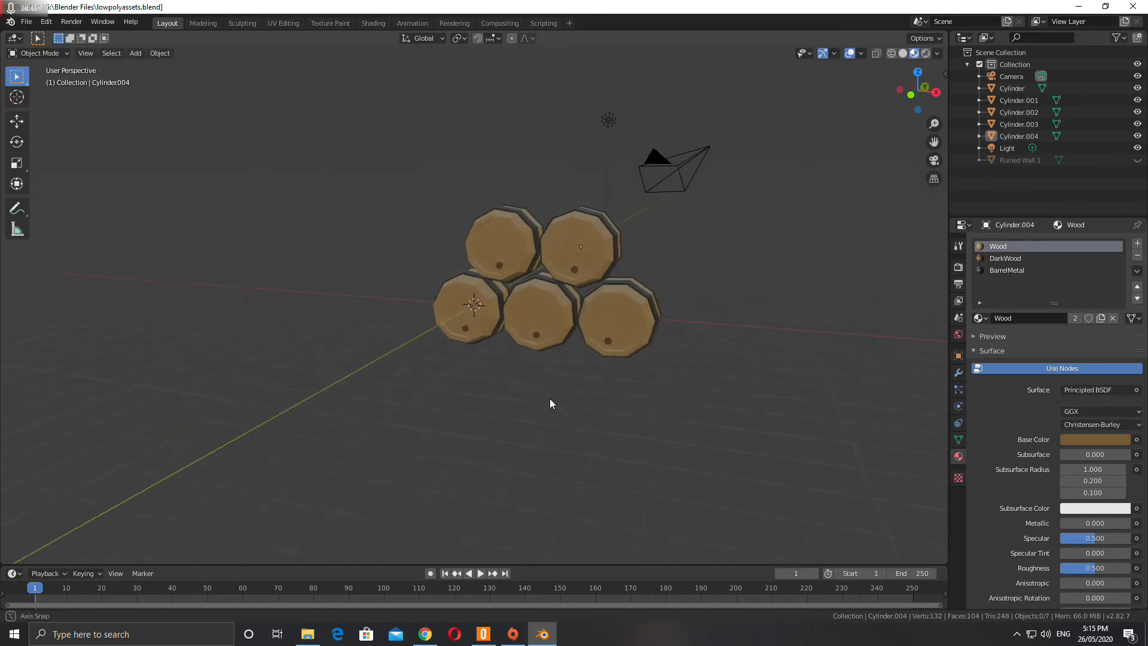
scroll(544, 398, up, 3)
click(672, 228)
shift+click(521, 188)
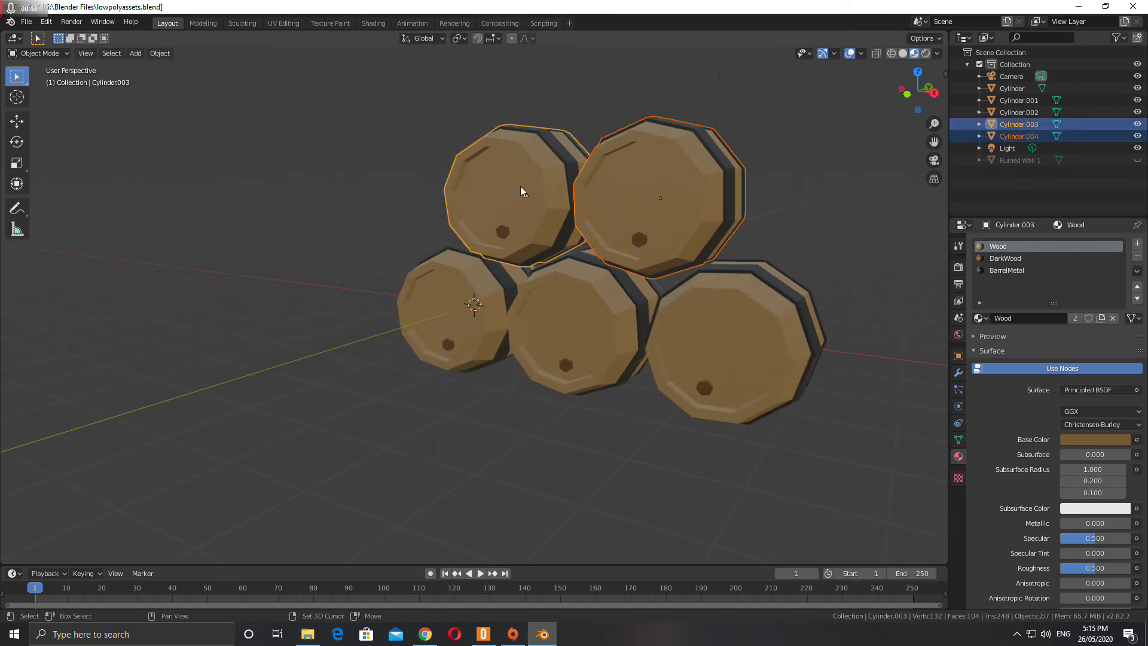
key(g)
key(z)
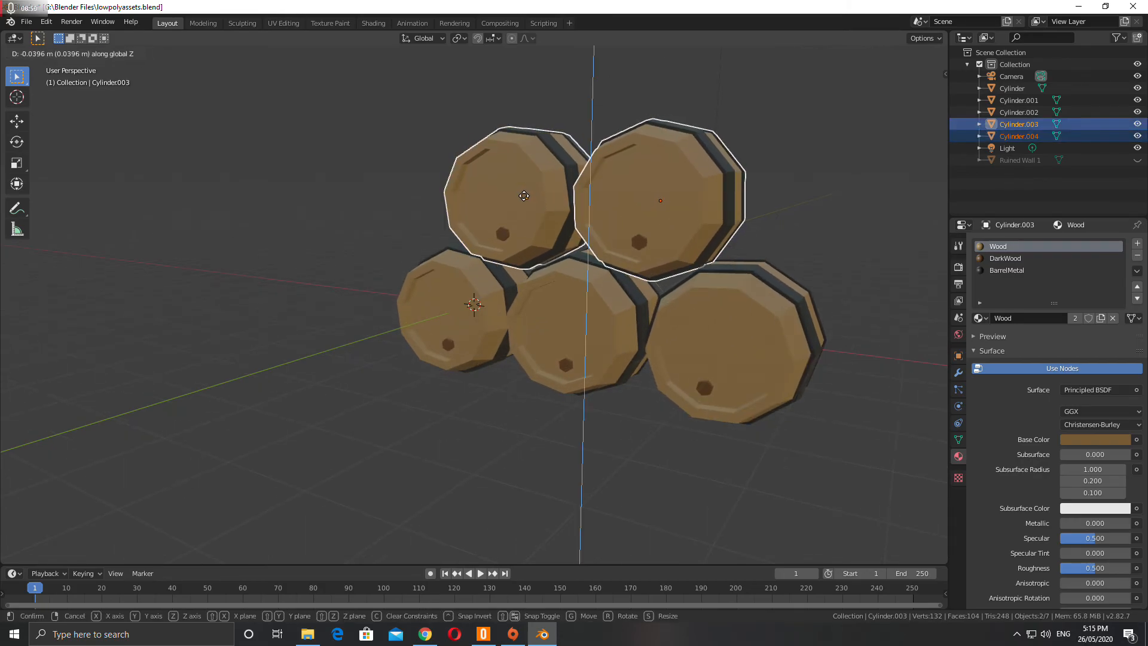
click(524, 241)
click(553, 473)
key(Tab)
middle_drag(474, 436, 590, 454)
key(Tab)
scroll(566, 448, down, 3)
scroll(590, 454, down, 1)
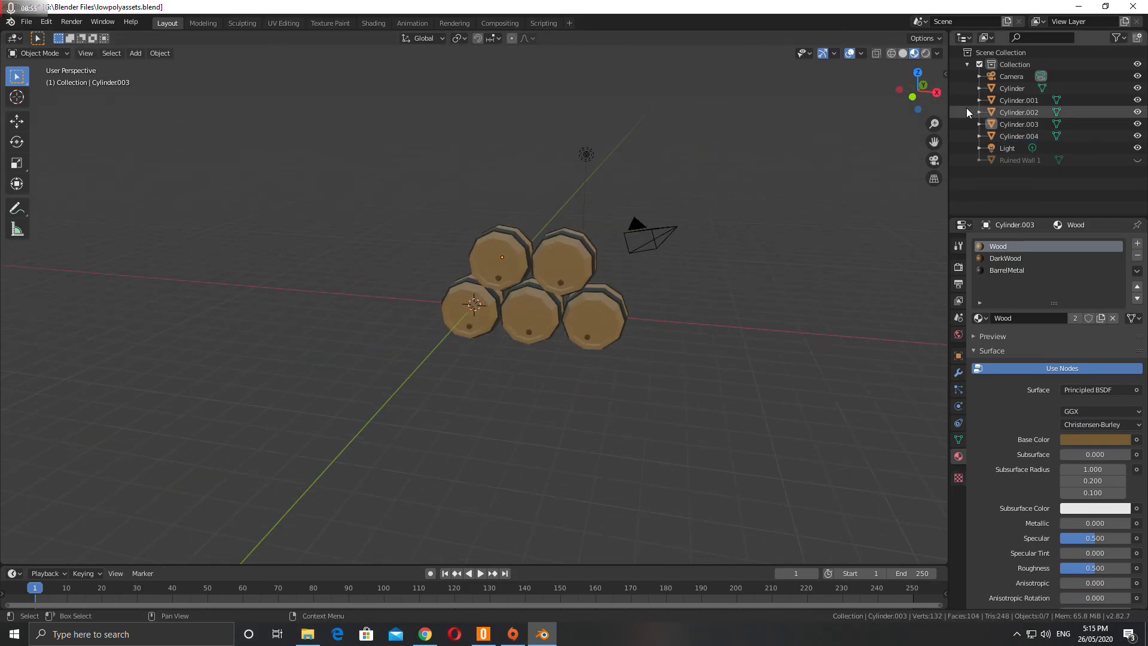
click(1017, 88)
shift+click(1010, 131)
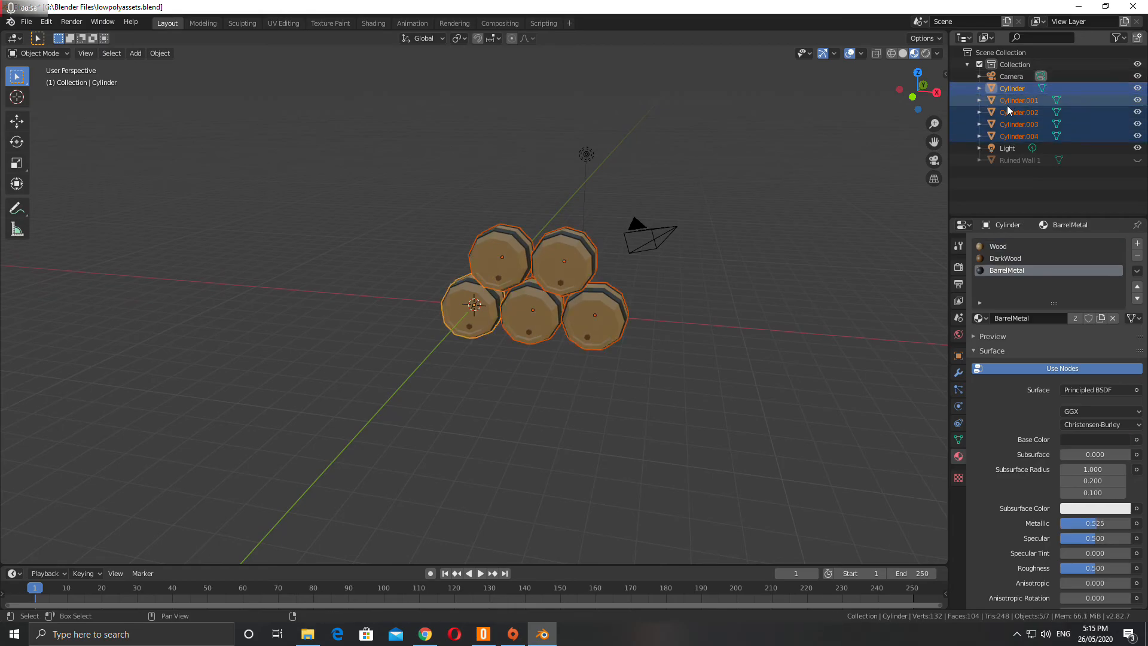
click(385, 228)
key(b)
drag(382, 215, 602, 378)
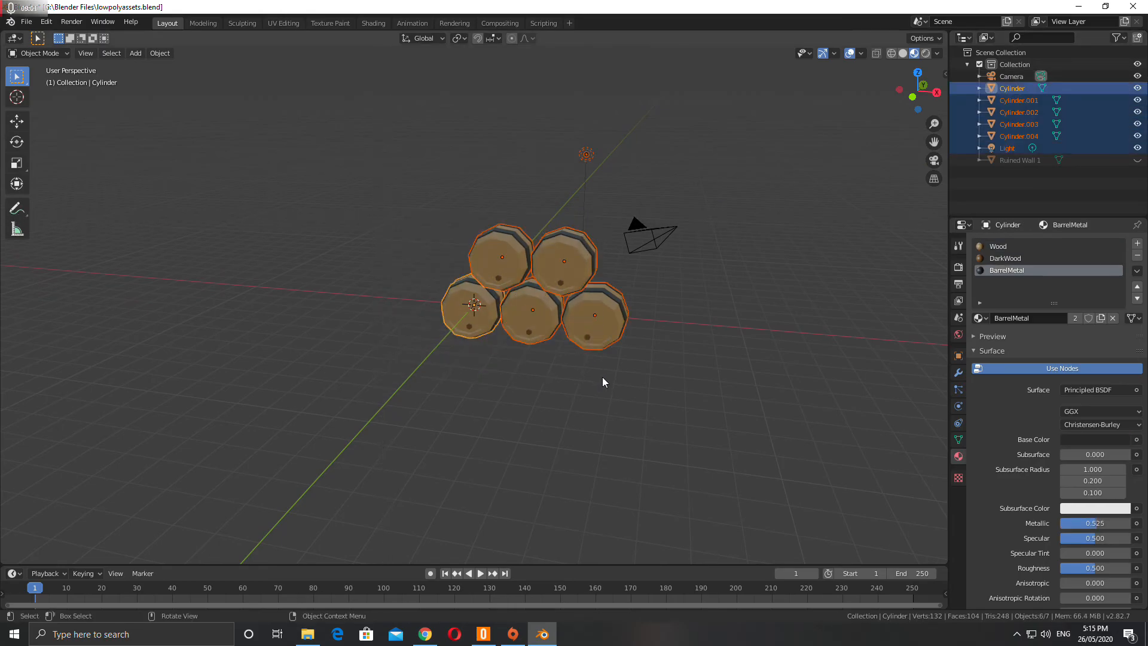
shift+click(585, 154)
click(390, 208)
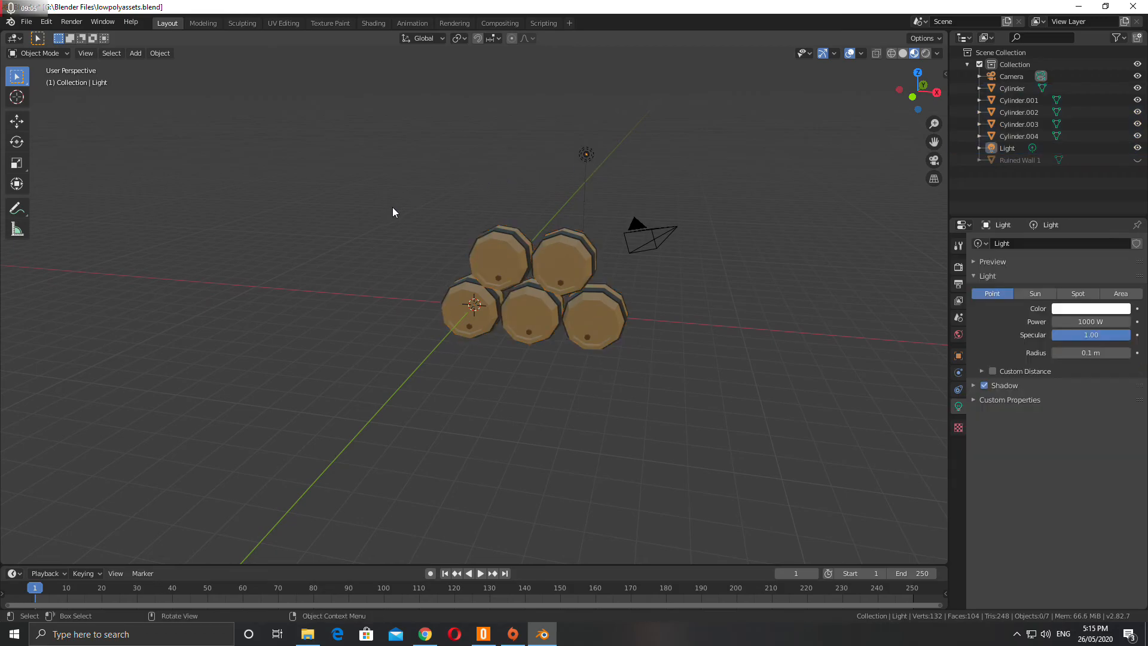
- Select all five barrels and move them to a new collection named Barrels
click(499, 252)
shift+click(556, 261)
shift+click(589, 311)
shift+click(515, 321)
shift+click(465, 313)
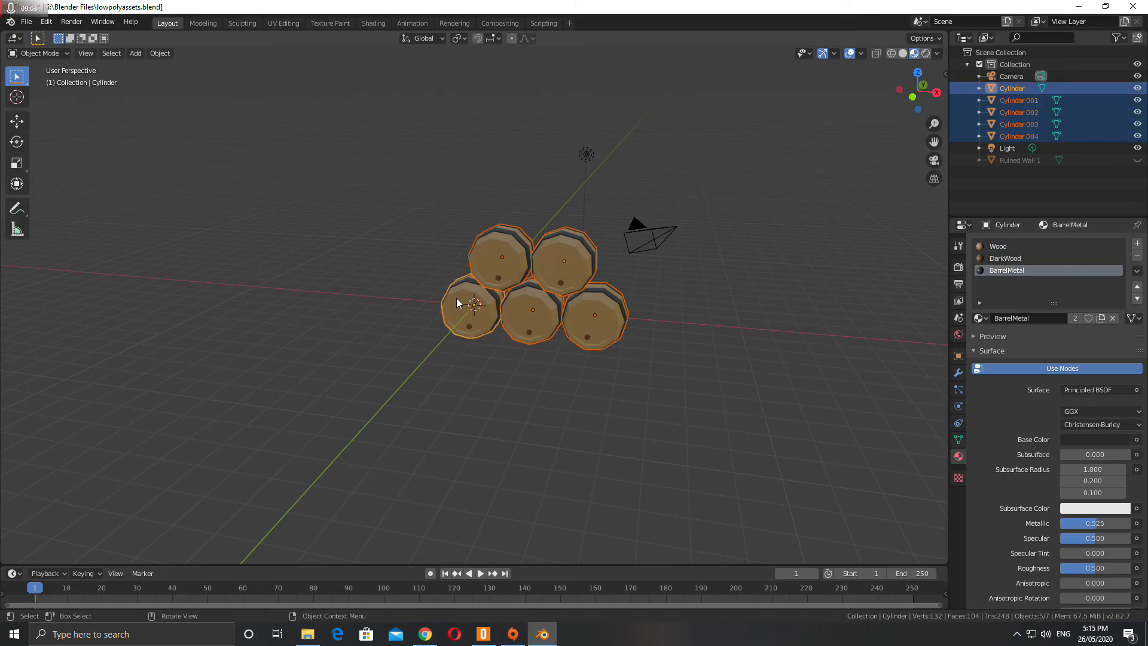
key(m)
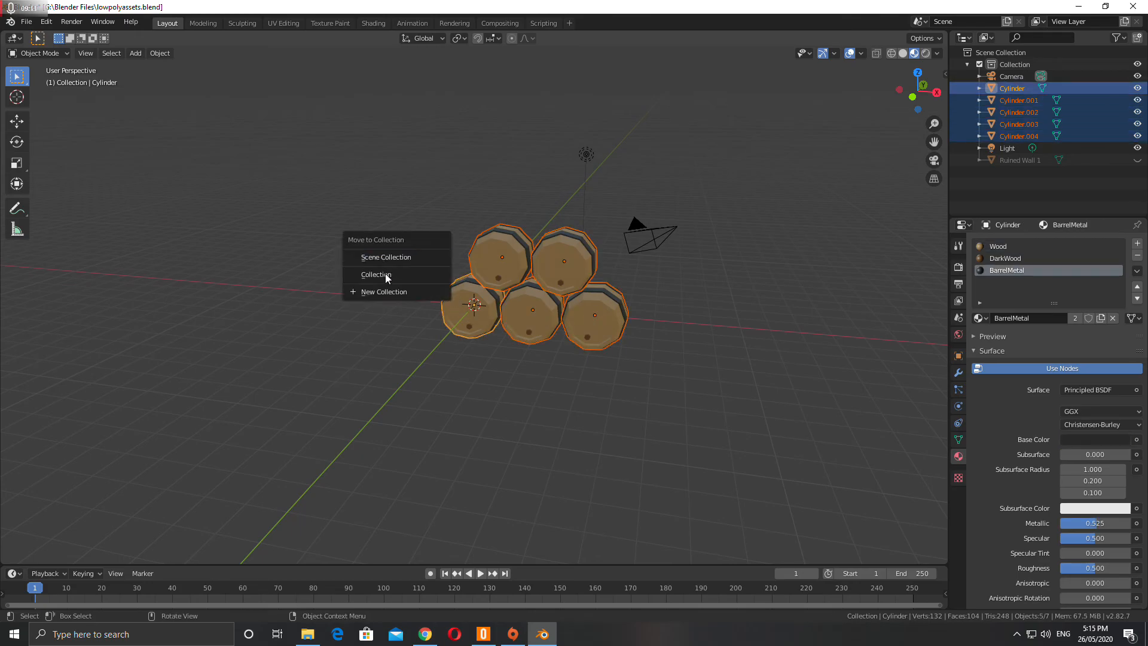
click(380, 291)
text(BVa)
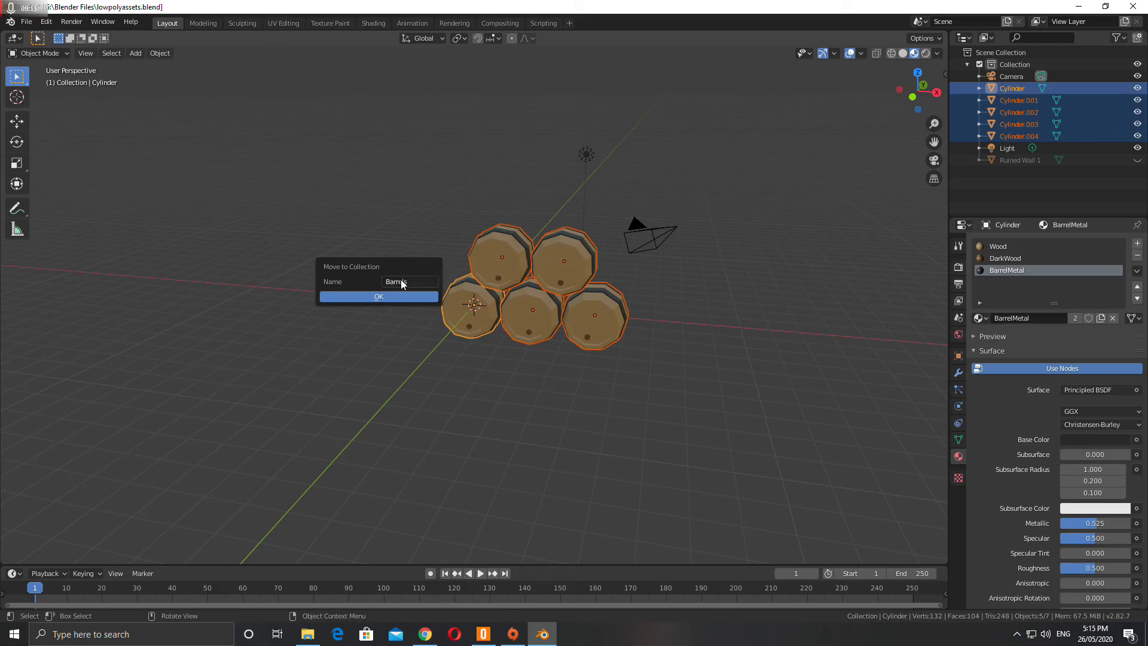
click(380, 295)
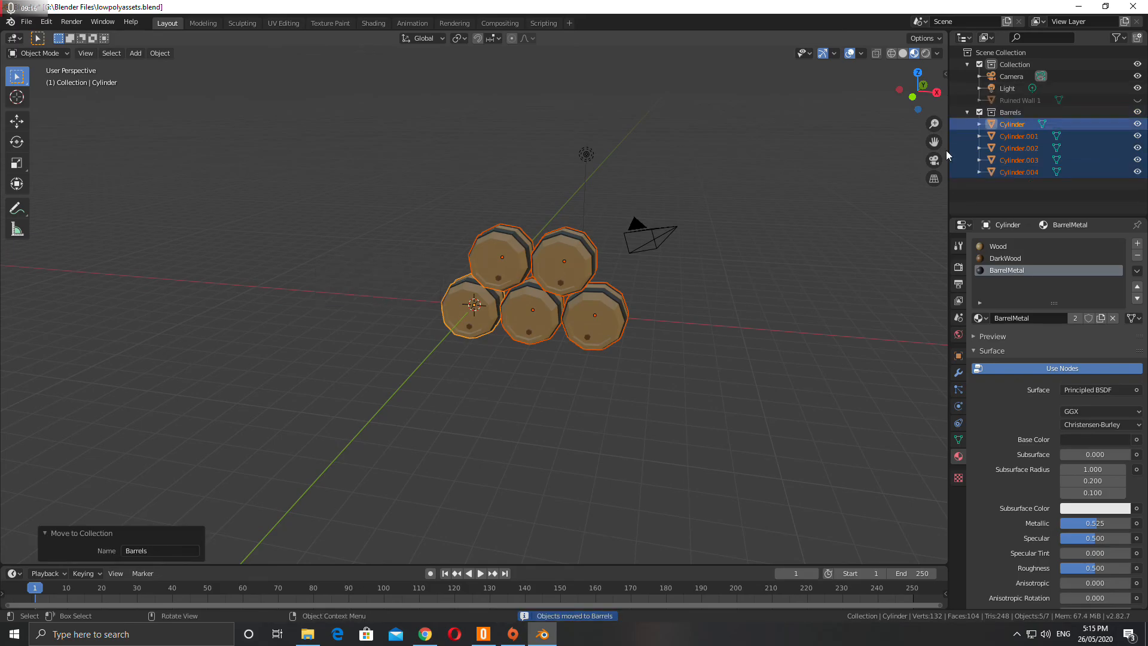
- Exclude the Barrels collection from the view layer, include it again, and collapse its object list
click(980, 112)
click(980, 112)
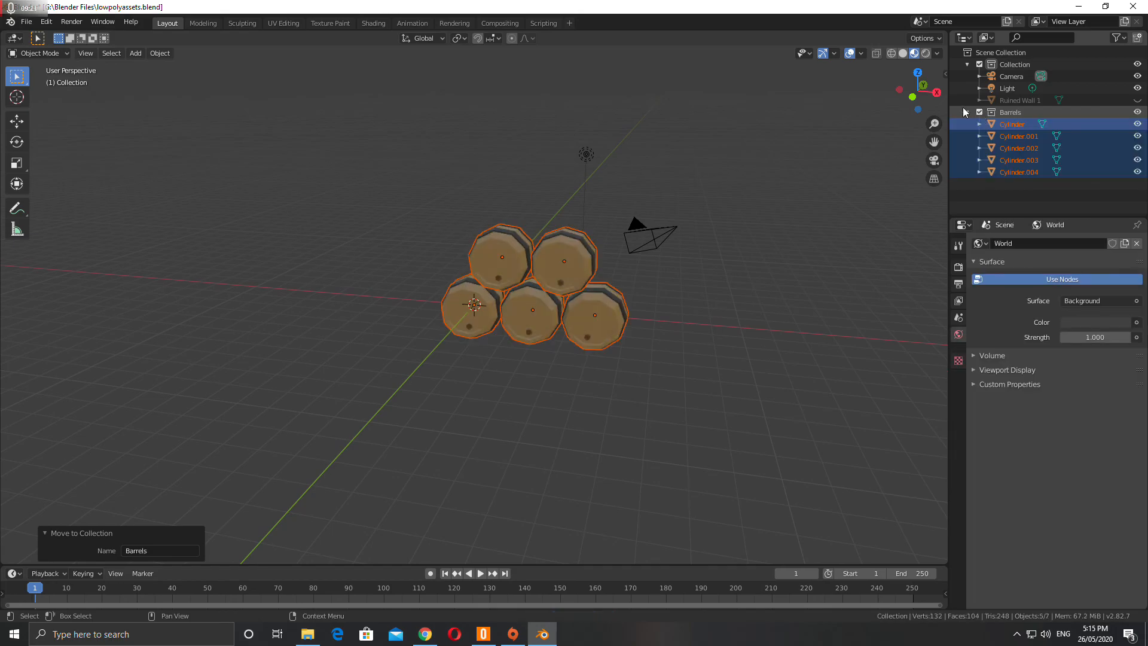
click(966, 112)
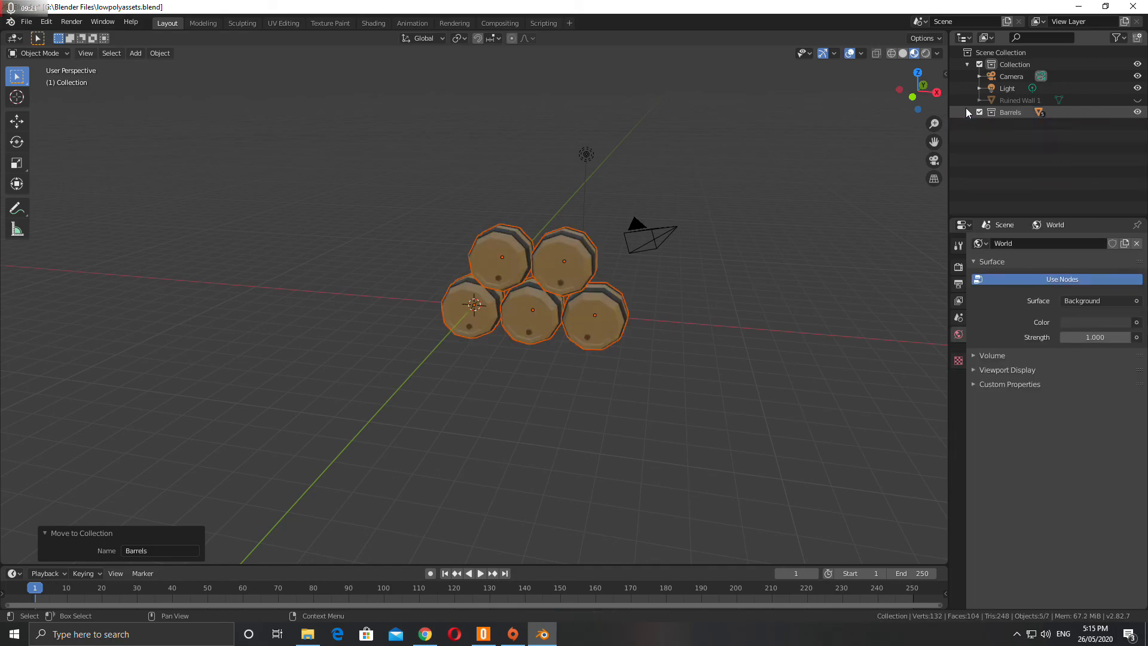
- Try hiding only the upper row's right barrel, bring it back, and toggle the whole Barrels collection off and on
click(580, 277)
key(h)
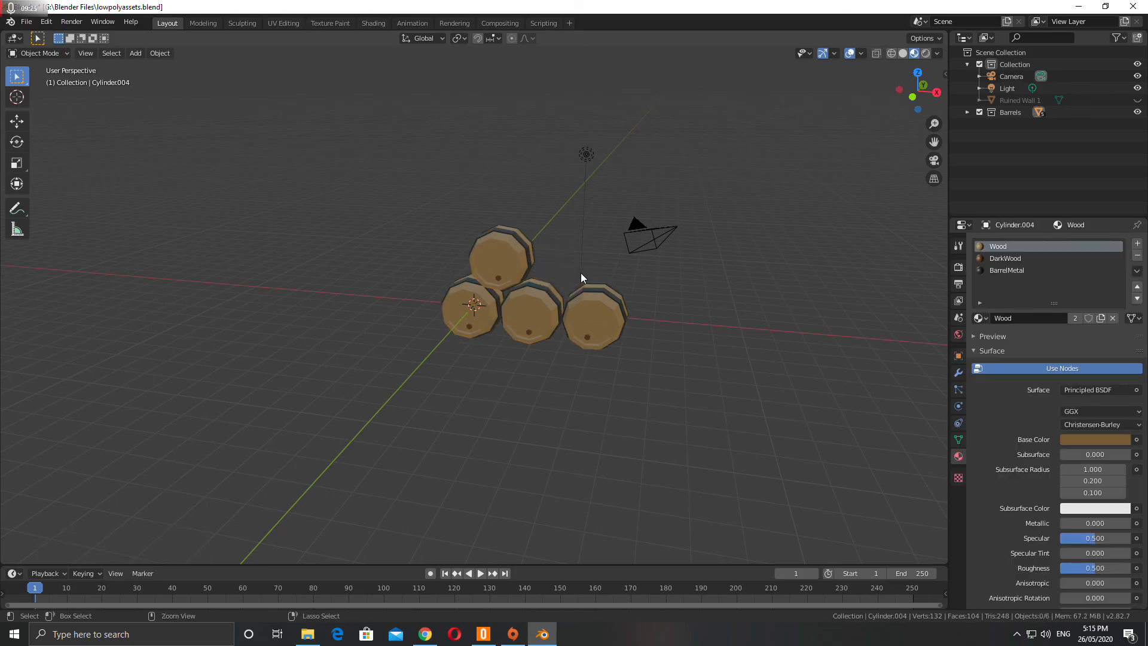
key(alt+h)
click(981, 112)
click(980, 112)
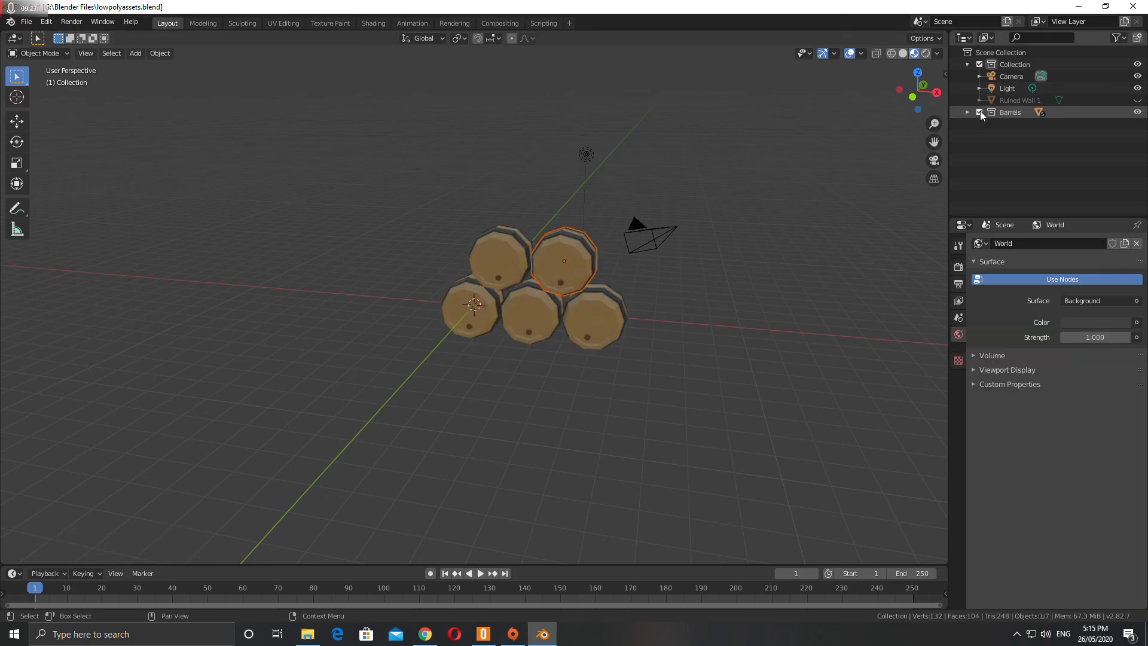
- Keep the Barrels collection collapsed and select the hidden Ruined Wall 1 object
click(969, 112)
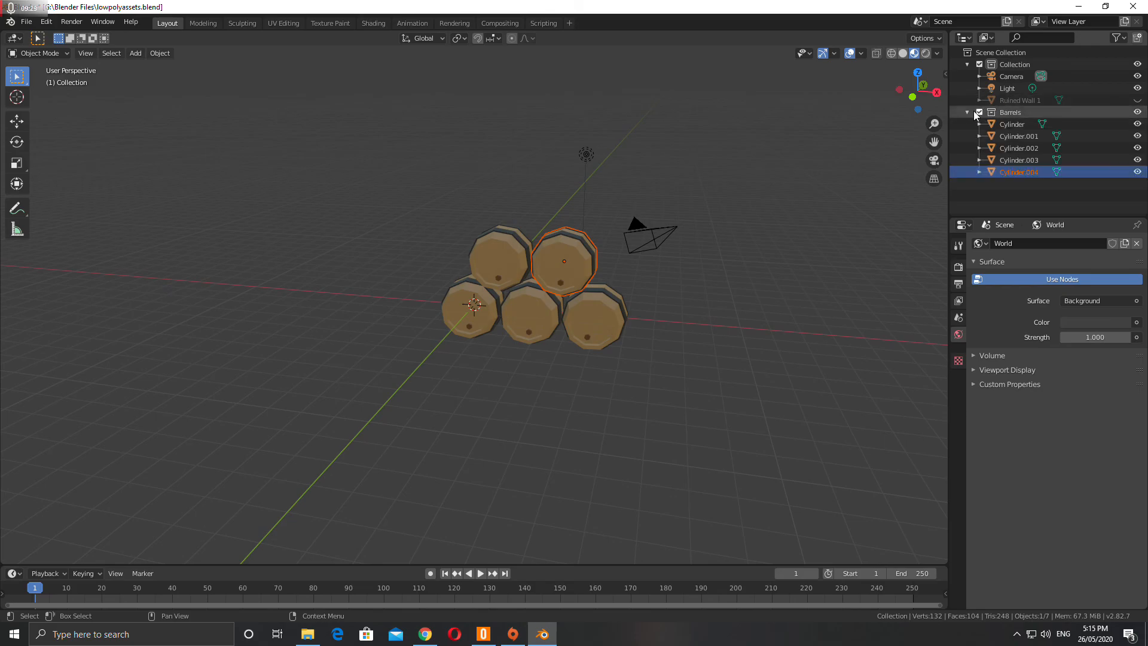
click(968, 112)
click(1006, 101)
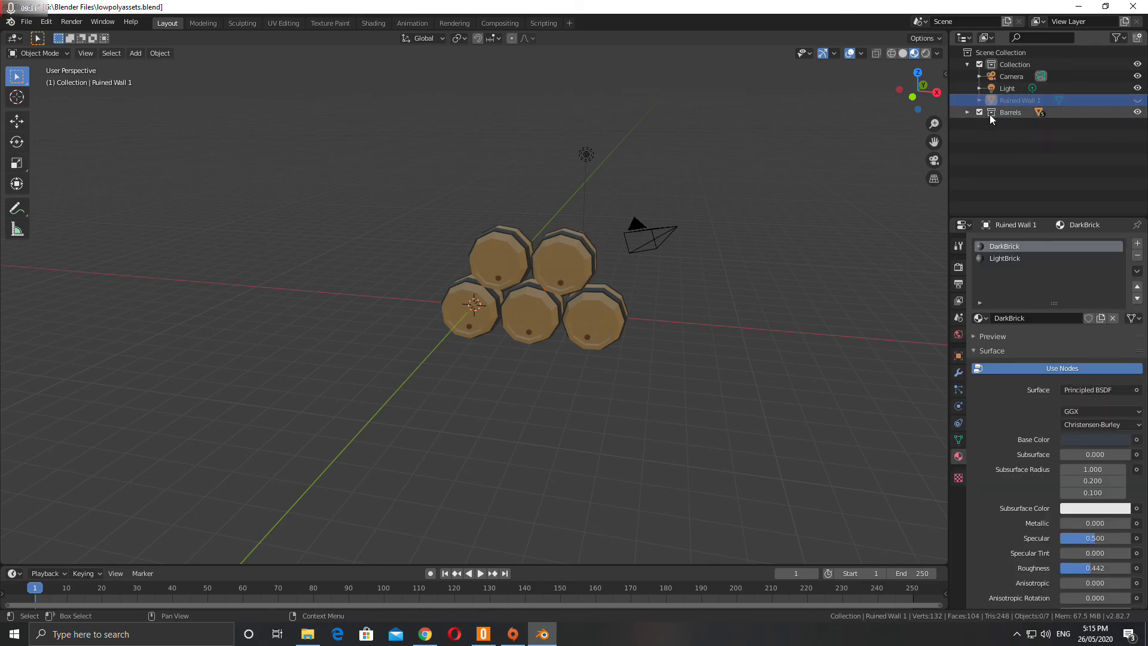